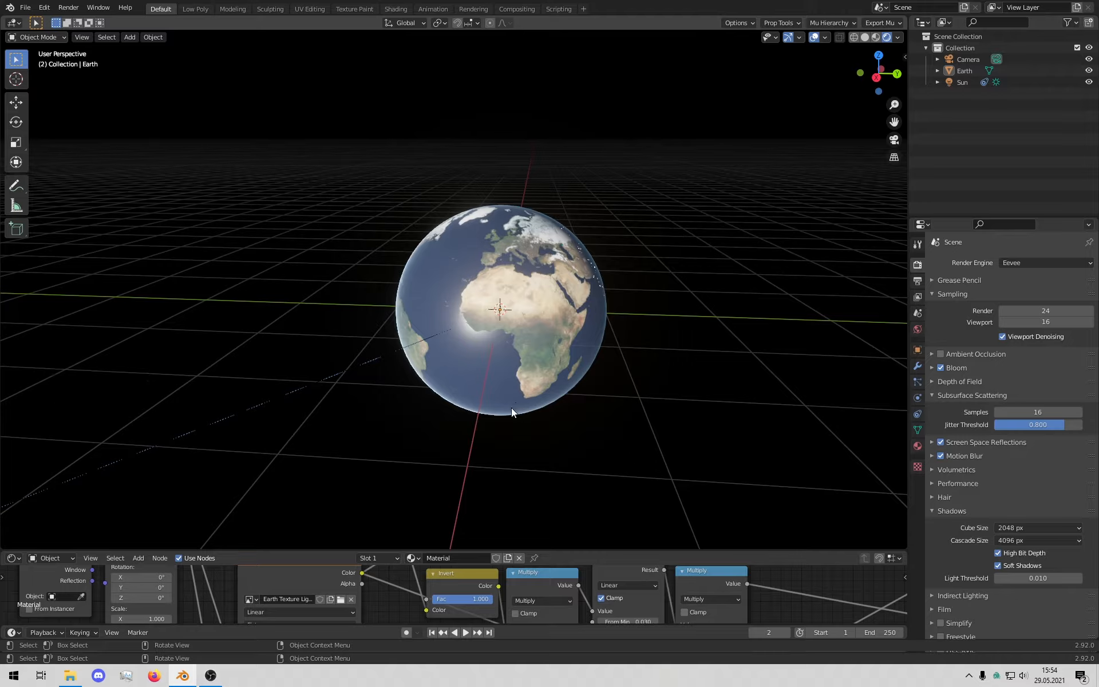
# Step: Orbit the globe to inspect the Atlantic, Europe, Africa and the night side
pyautogui.moveTo(511, 406); pyautogui.dragTo(452, 215, button='middle')
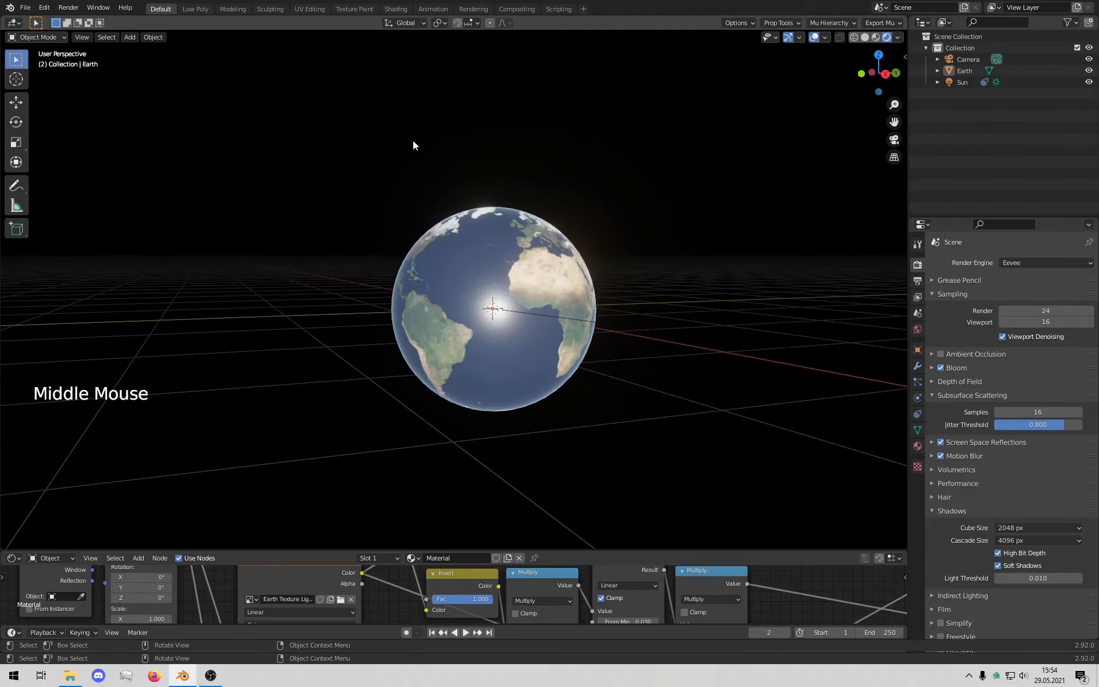
pyautogui.moveTo(490, 251); pyautogui.dragTo(611, 323, button='middle')
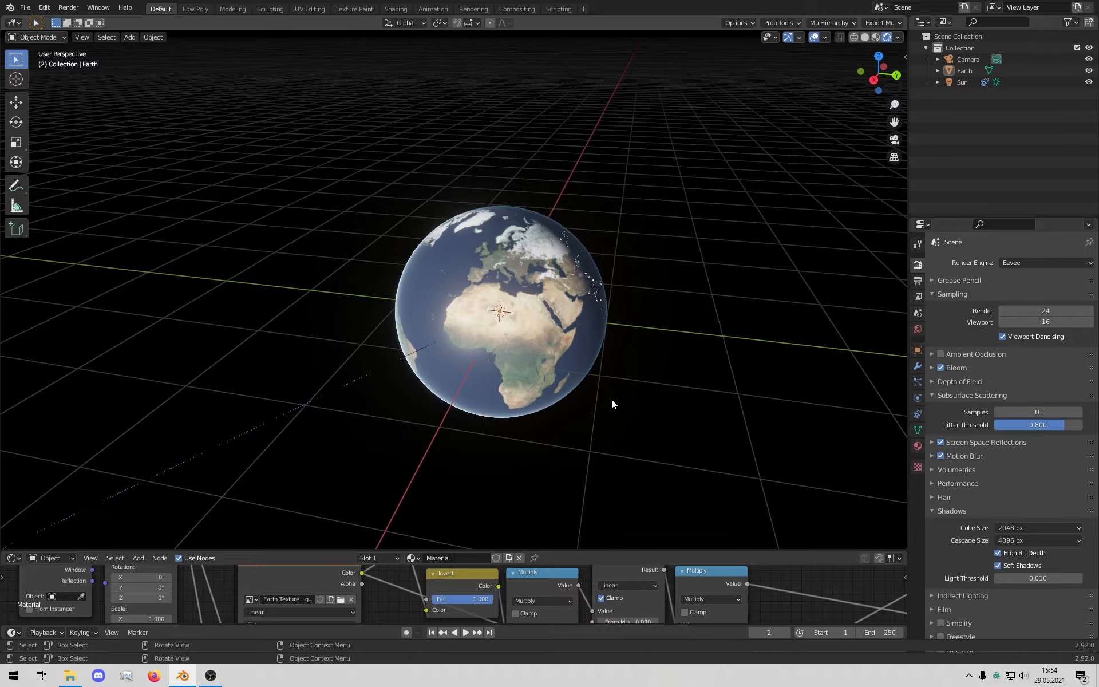
pyautogui.moveTo(611, 399); pyautogui.dragTo(592, 339, button='middle')
pyautogui.scroll(4, 464, 370)
pyautogui.scroll(1, 463, 371)
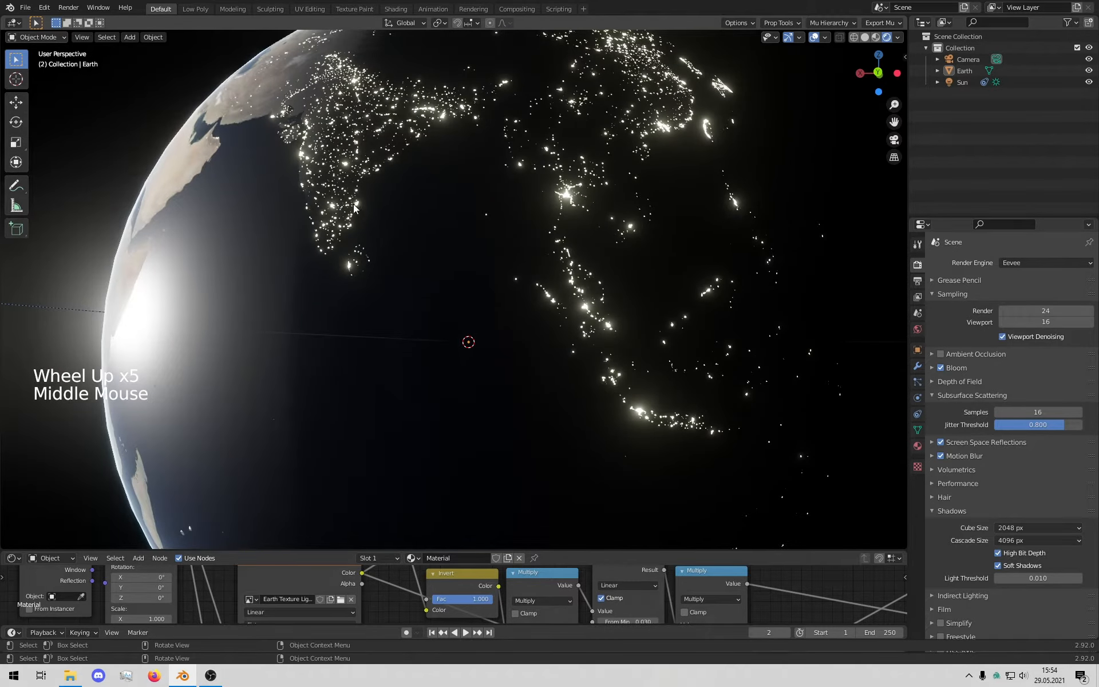
pyautogui.scroll(-4, 561, 273)
pyautogui.moveTo(270, 335); pyautogui.dragTo(444, 369, button='middle')
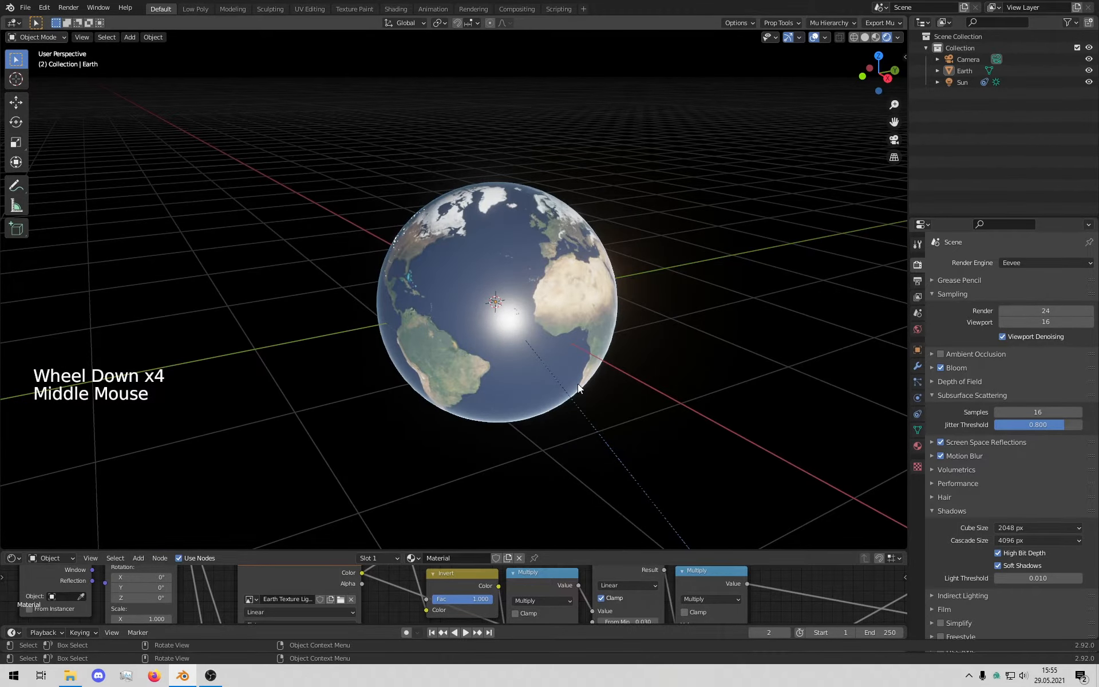
pyautogui.moveTo(624, 376); pyautogui.dragTo(581, 382, button='middle')
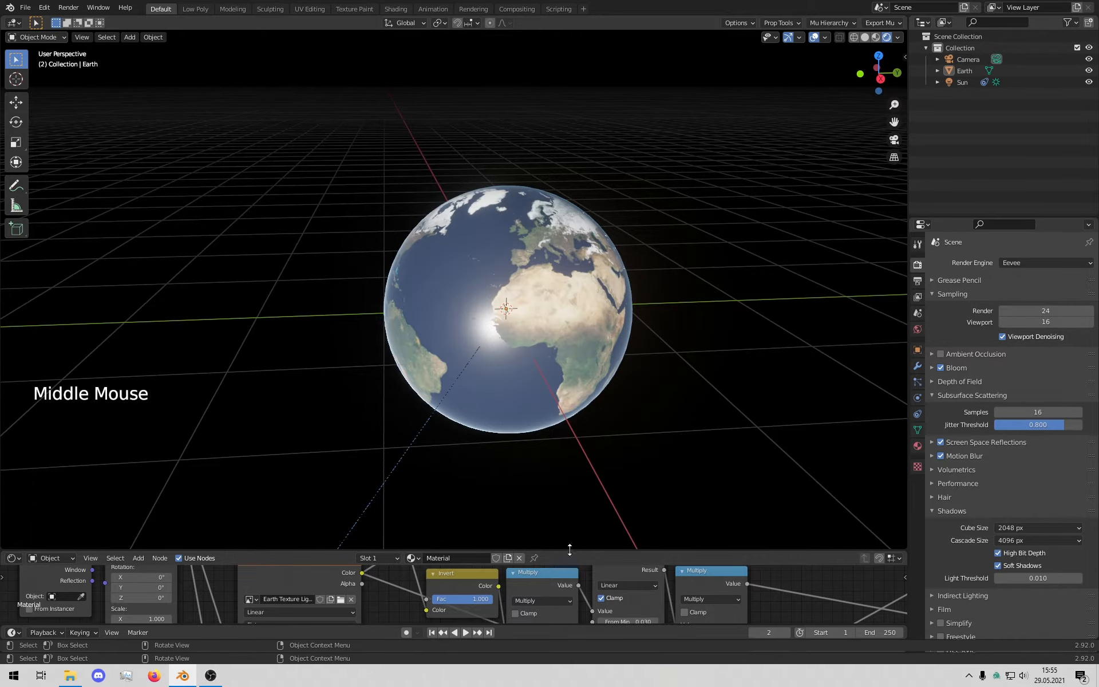
# Step: Enlarge the node editor and bring the Earth material's Principled BSDF into view
pyautogui.moveTo(569, 549); pyautogui.dragTo(573, 548)
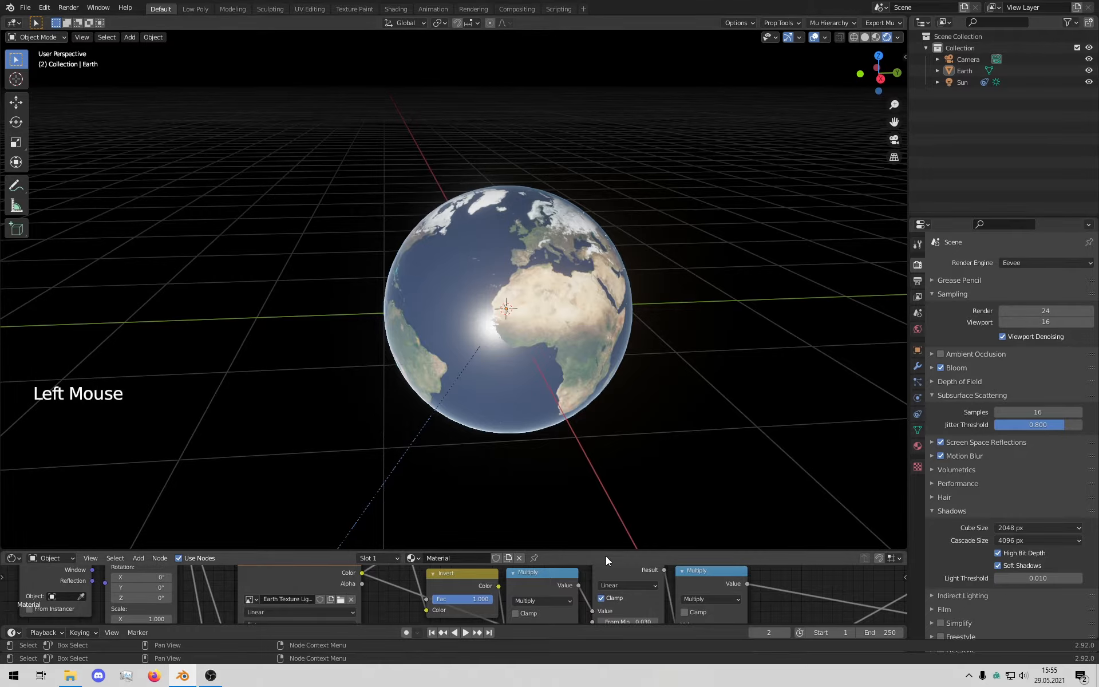
pyautogui.moveTo(648, 371); pyautogui.dragTo(603, 356, button='middle')
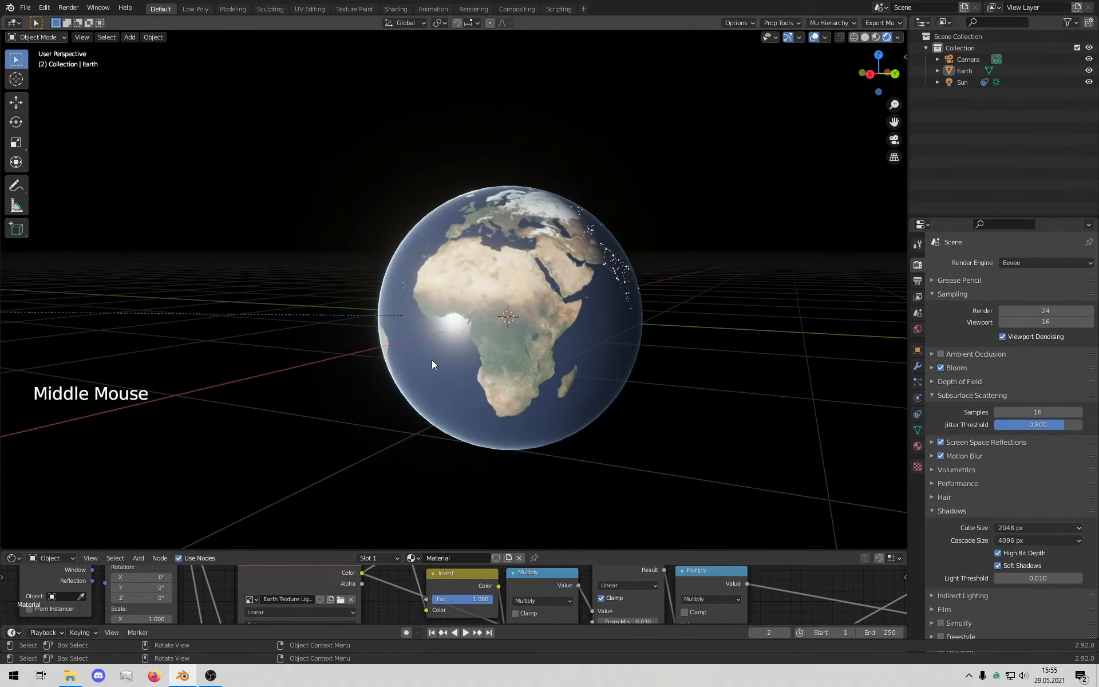
pyautogui.moveTo(437, 365); pyautogui.dragTo(444, 367, button='middle')
pyautogui.moveTo(613, 550); pyautogui.dragTo(613, 198)
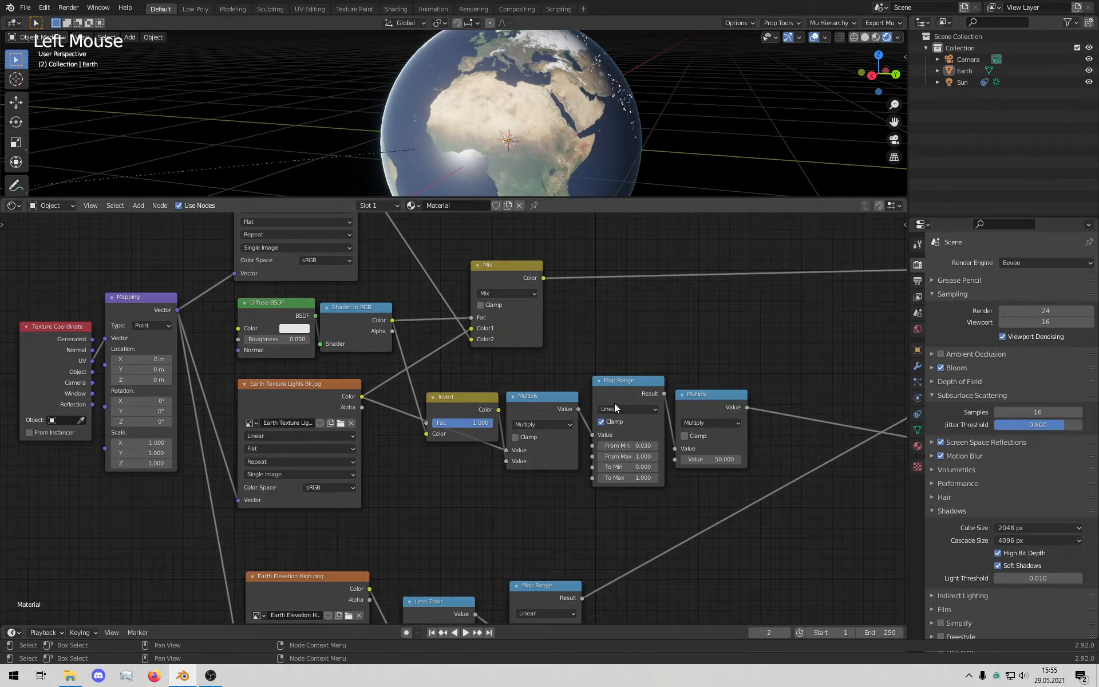
pyautogui.scroll(-4, 573, 497)
pyautogui.moveTo(572, 497); pyautogui.dragTo(549, 456, button='middle')
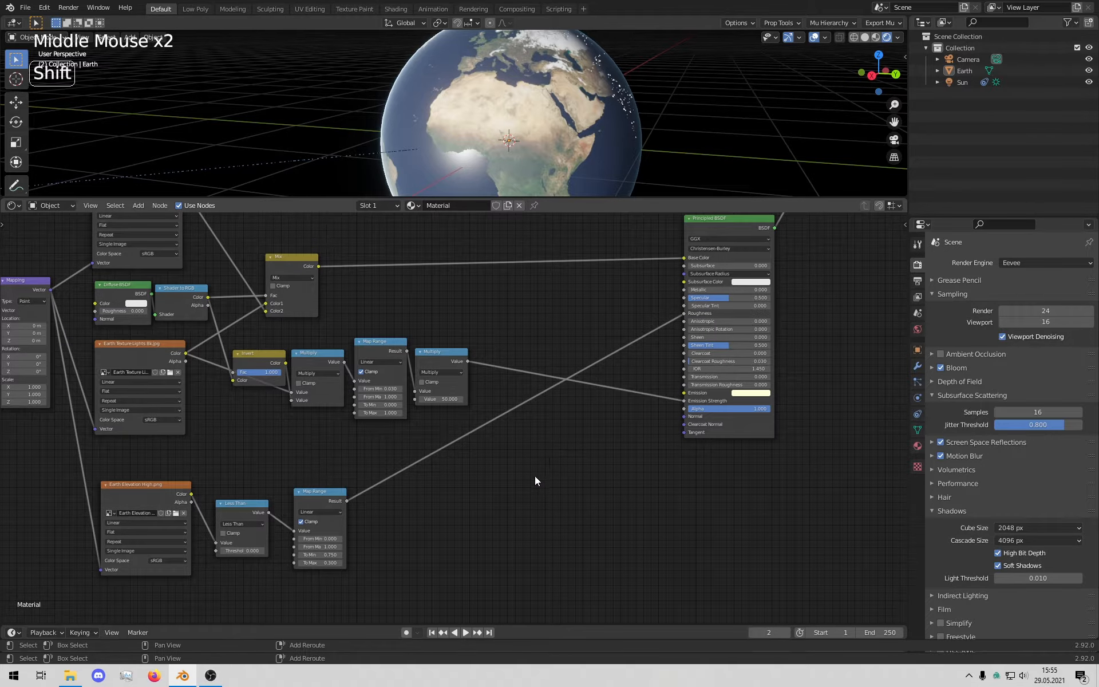
# Step: Add a Bump node to the Earth material via the 'bum' search
pyautogui.hotkey('shift', 'a')
pyautogui.click(601, 457)
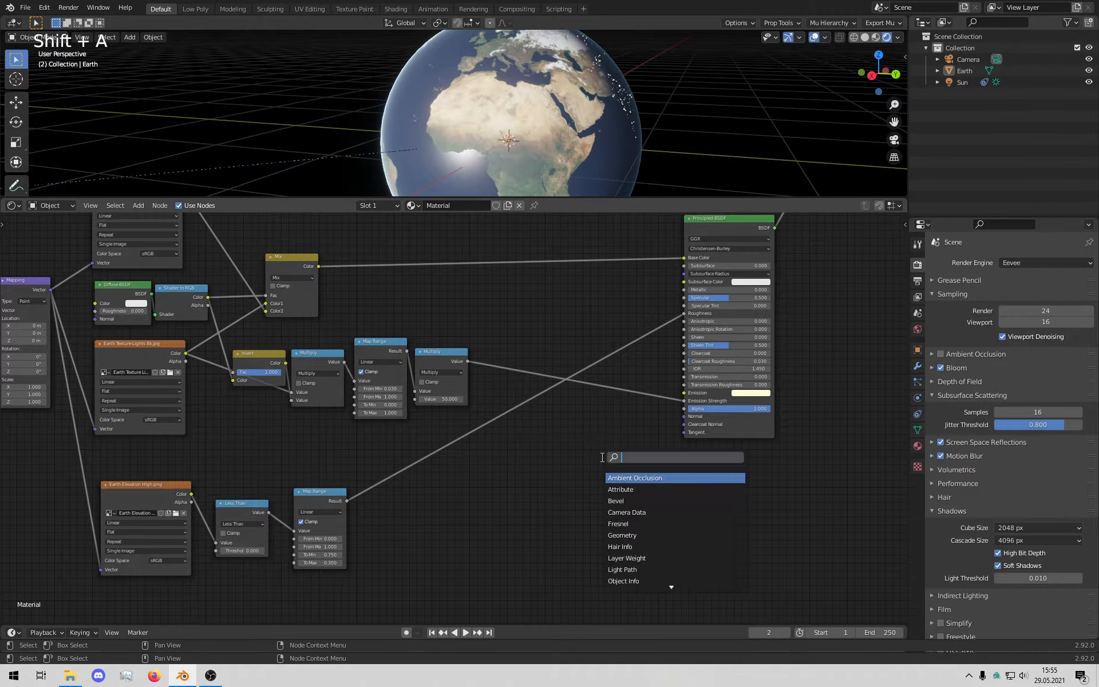
pyautogui.write('bum')
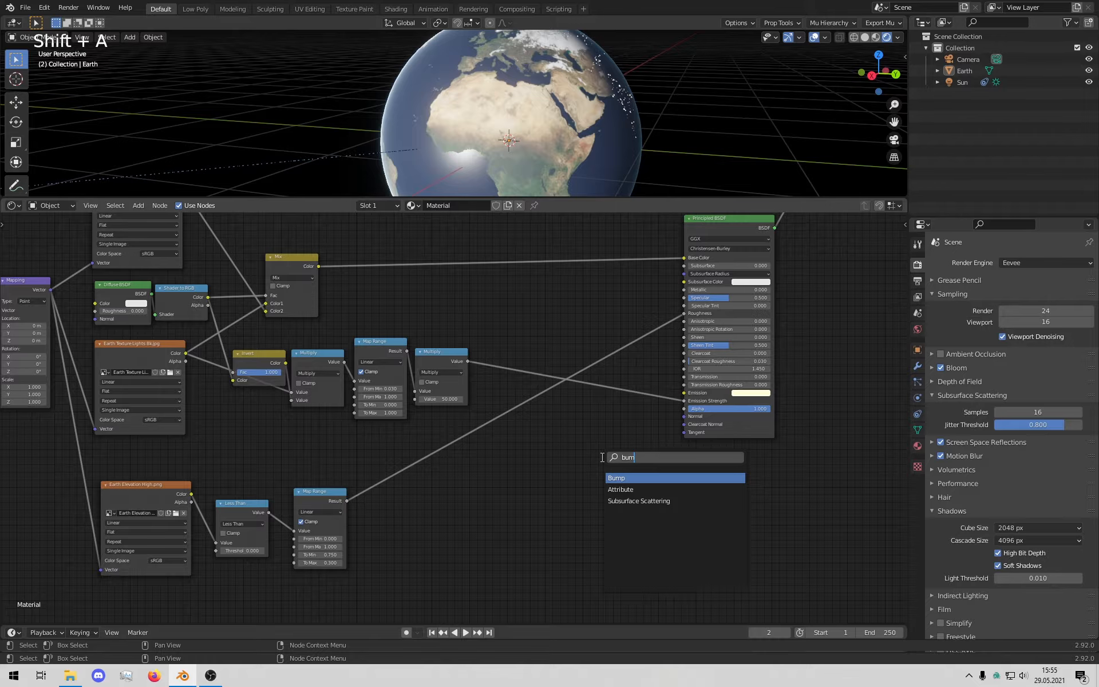
pyautogui.press('Return')
pyautogui.click(624, 486)
pyautogui.moveTo(785, 350); pyautogui.dragTo(842, 353, button='middle')
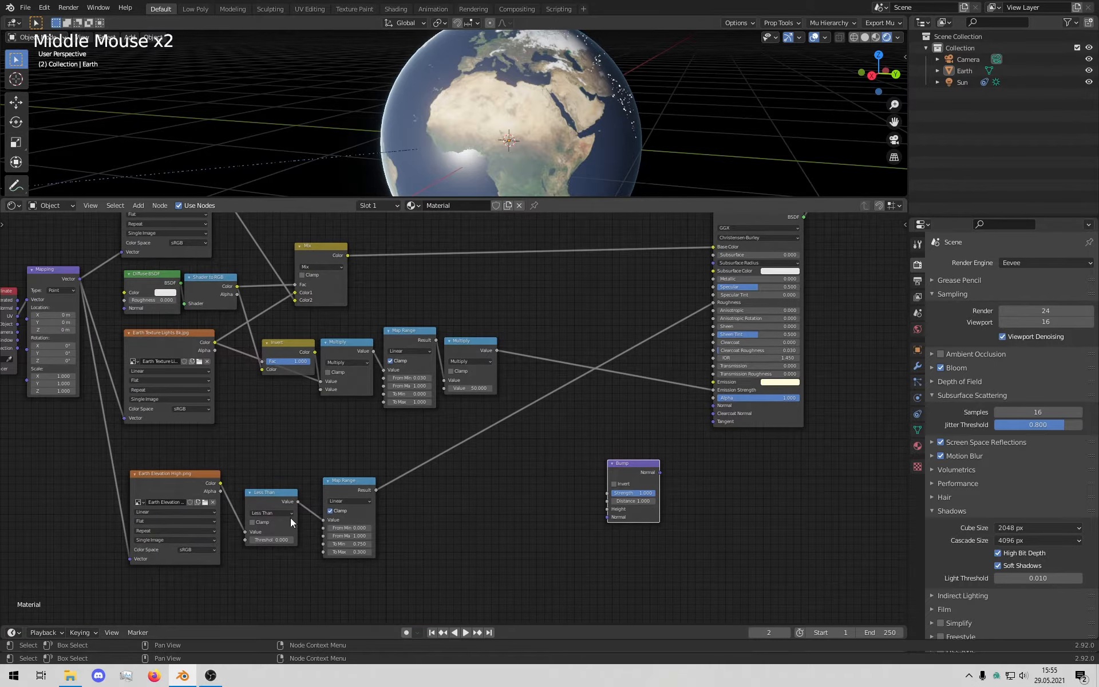
# Step: Move the Less Than and Map Range nodes up and link Earth Elevation Color to Bump Height
pyautogui.moveTo(252, 578); pyautogui.dragTo(348, 431)
pyautogui.click(235, 511)
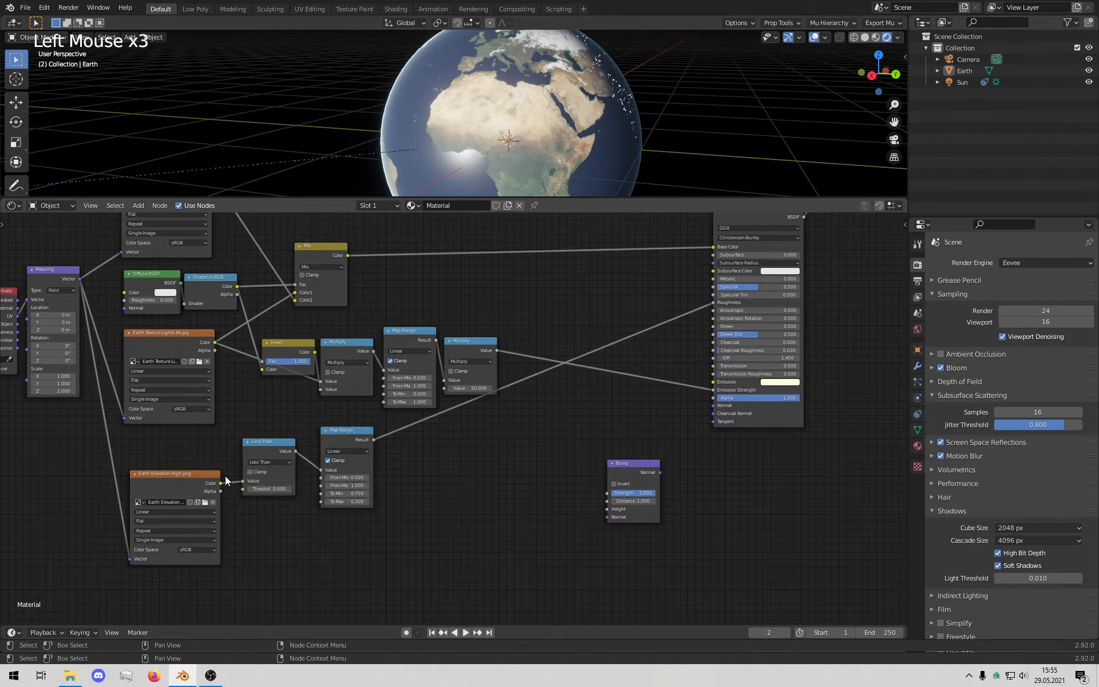
pyautogui.moveTo(220, 483); pyautogui.dragTo(606, 510)
pyautogui.moveTo(628, 463); pyautogui.dragTo(714, 407)
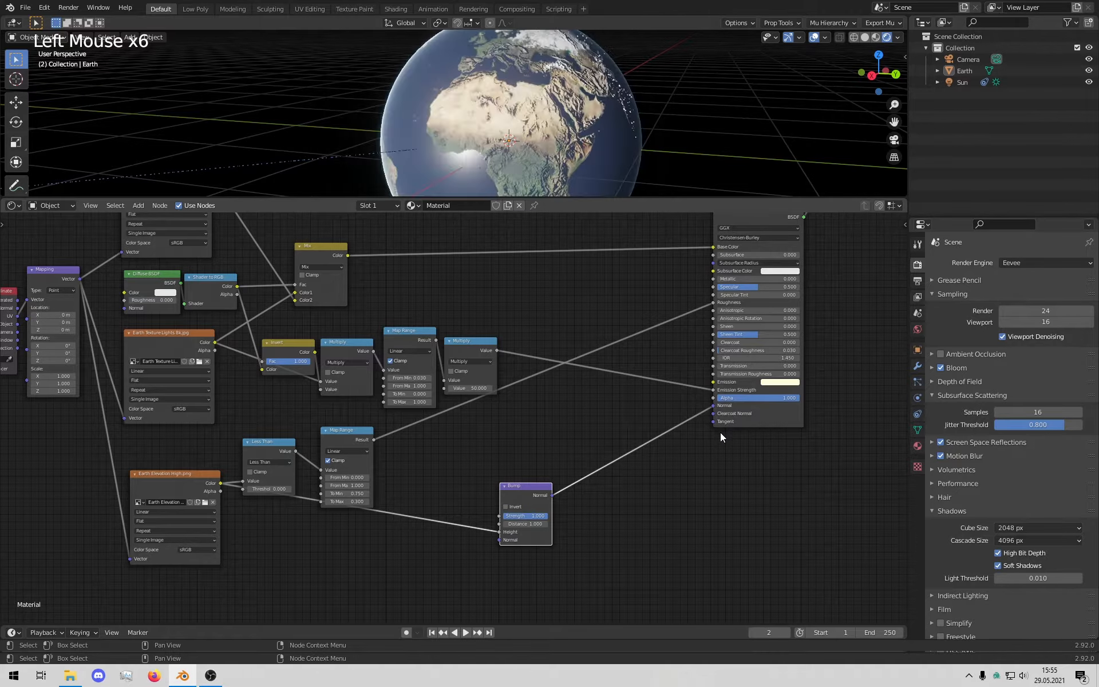
pyautogui.moveTo(515, 166); pyautogui.dragTo(647, 175, button='middle')
# Step: Enlarge the 3D view and zoom the node graph onto the Bump node's settings
pyautogui.scroll(4, 544, 147)
pyautogui.moveTo(643, 198); pyautogui.dragTo(600, 544)
pyautogui.moveTo(600, 545); pyautogui.dragTo(596, 564, button='middle')
pyautogui.scroll(7, 591, 552)
pyautogui.scroll(4, 586, 540)
pyautogui.moveTo(746, 507); pyautogui.dragTo(700, 551, button='middle')
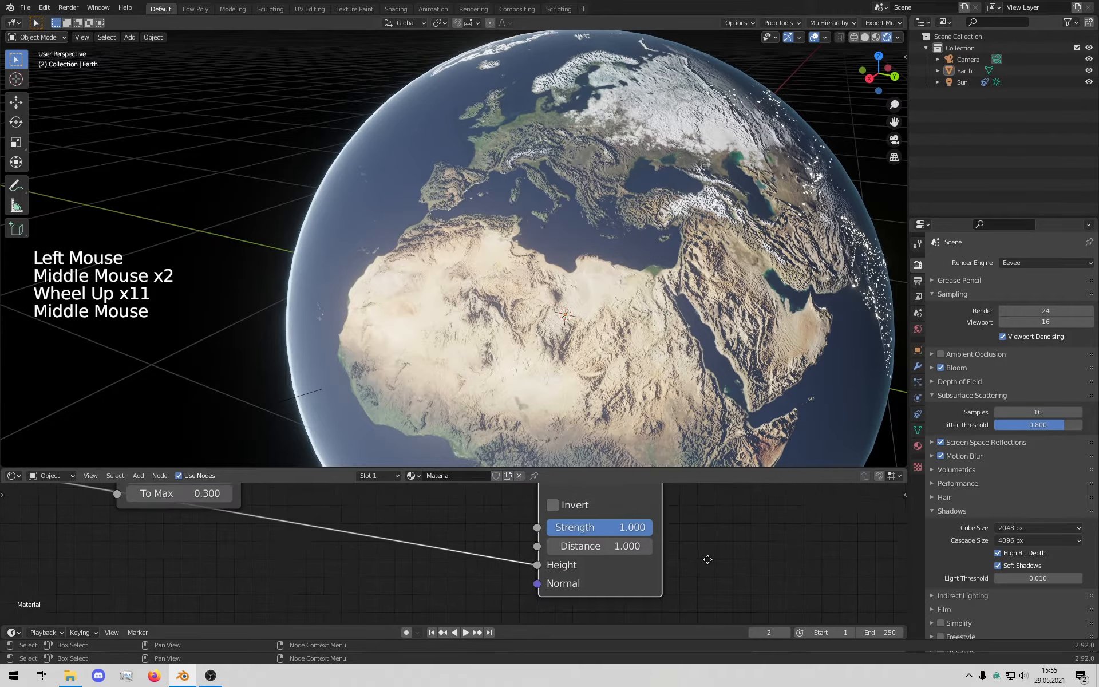
# Step: Drag the Bump Strength lower to flatten the terrain relief
pyautogui.scroll(3, 631, 334)
pyautogui.moveTo(680, 363)
pyautogui.mouseDown(button='middle')
pyautogui.moveTo(712, 362)
pyautogui.moveTo(686, 360)
pyautogui.mouseUp(button='middle')
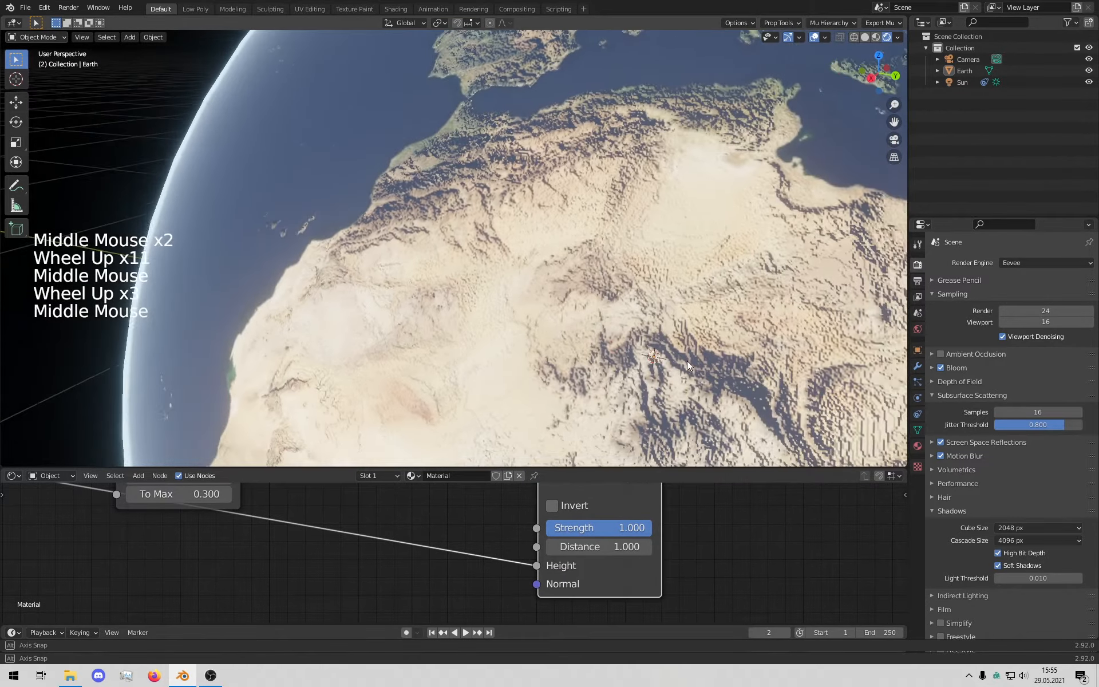
pyautogui.click(626, 529)
pyautogui.moveTo(627, 529)
pyautogui.mouseDown()
pyautogui.moveTo(564, 528)
pyautogui.moveTo(628, 529)
pyautogui.moveTo(611, 548)
pyautogui.mouseUp()
# Step: Set the Bump Distance to 1.000 and the Strength to 0.100
pyautogui.click(617, 551)
pyautogui.write('1')
pyautogui.press('Return')
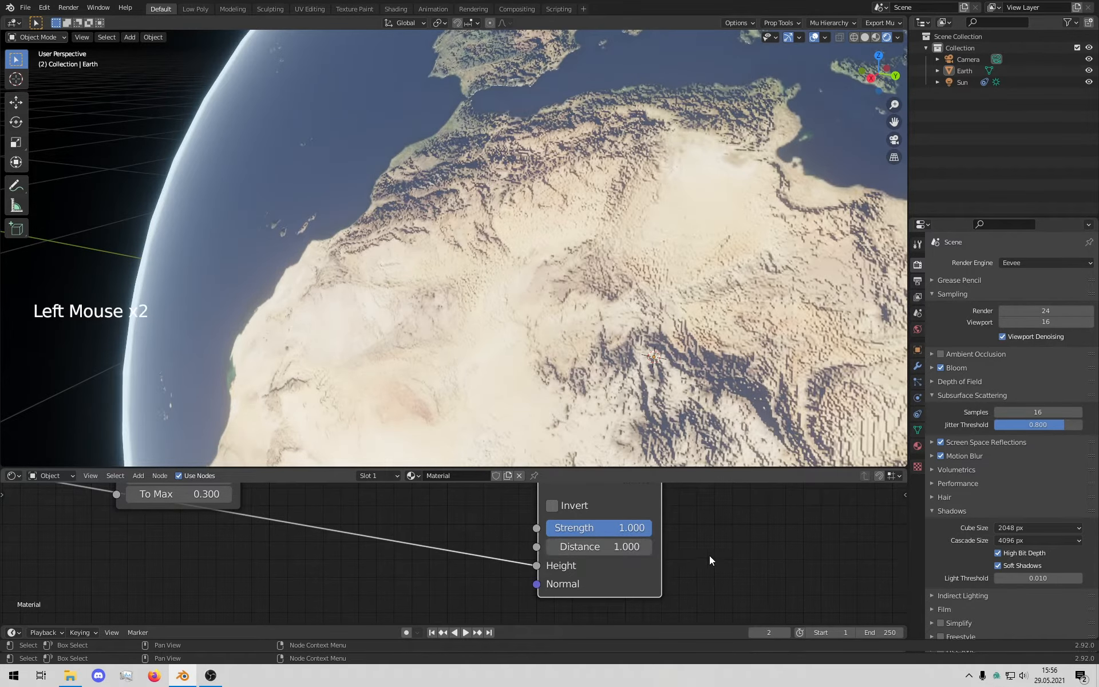
pyautogui.moveTo(635, 527); pyautogui.dragTo(573, 528)
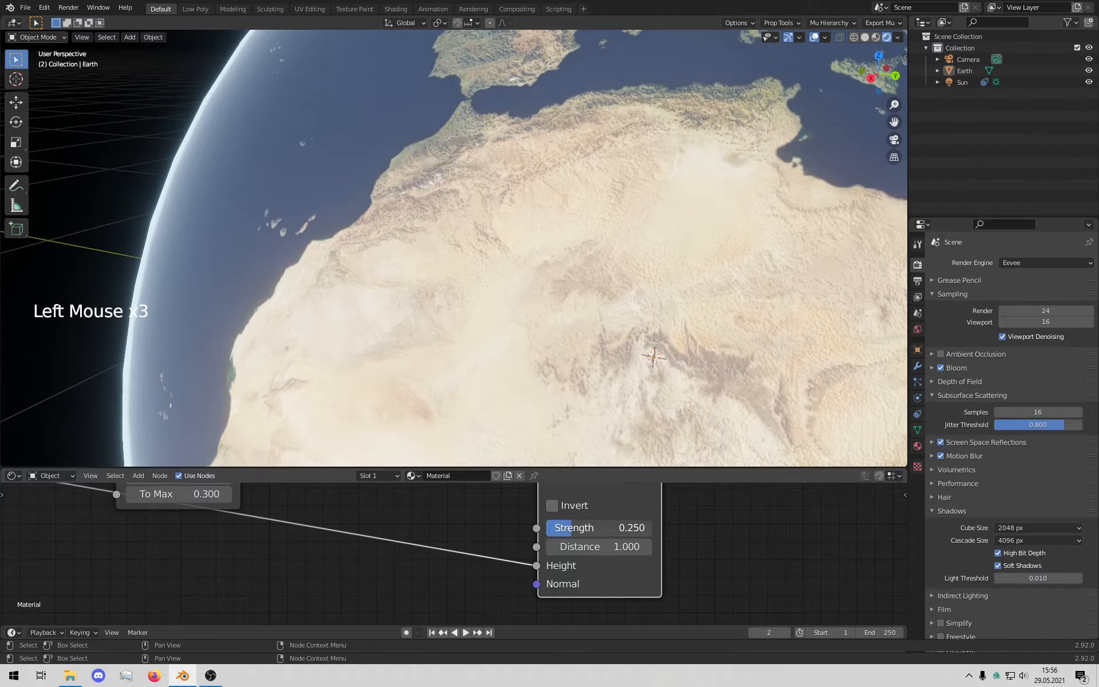
pyautogui.click(574, 528)
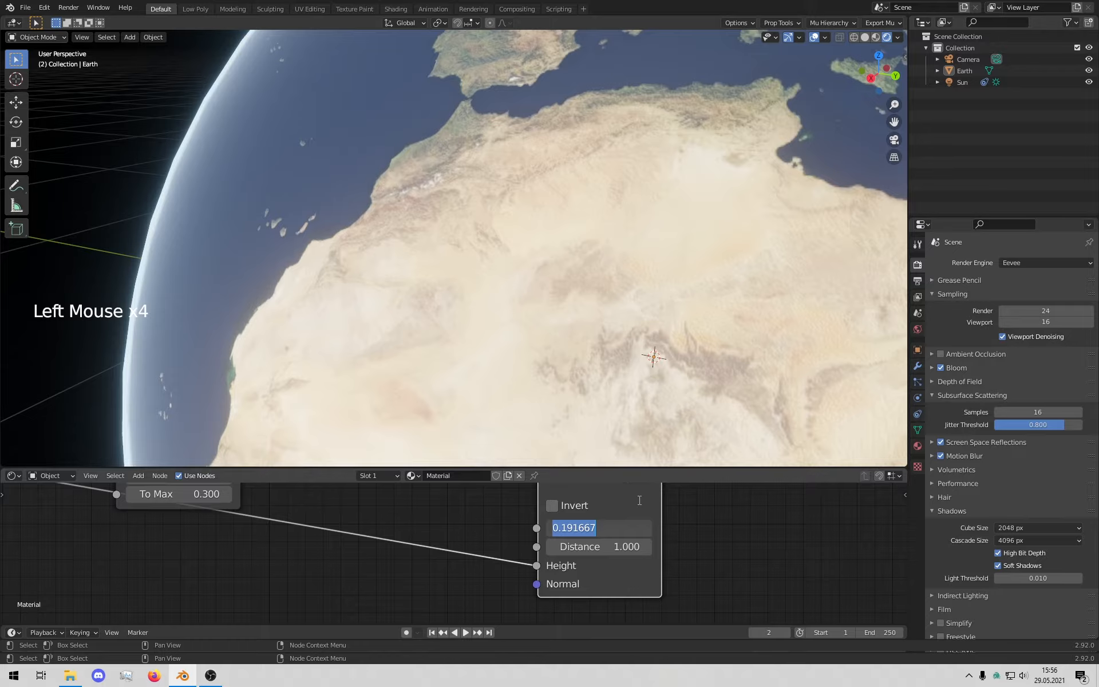
pyautogui.press('BackSpace')
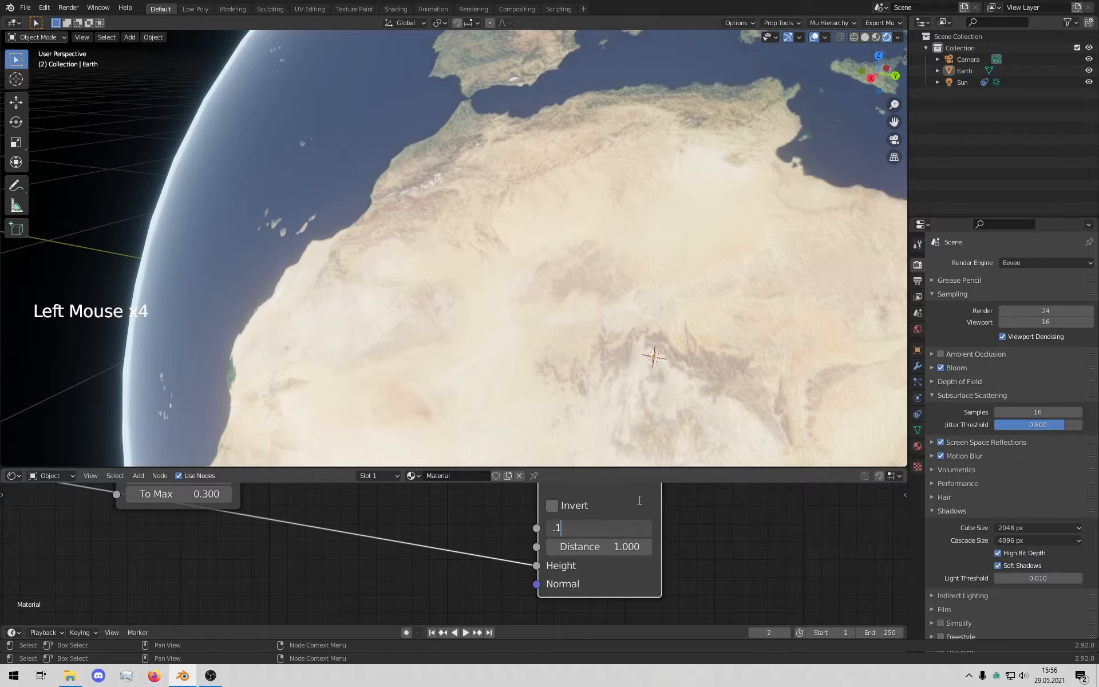
pyautogui.write('.1')
pyautogui.press('Return')
# Step: Orbit back to the Sahara and re-link the Bump output to the shader's Normal
pyautogui.moveTo(635, 321); pyautogui.dragTo(633, 277, button='middle')
pyautogui.moveTo(681, 529); pyautogui.dragTo(547, 538, button='middle')
pyautogui.scroll(-5, 582, 559)
pyautogui.scroll(-5, 509, 561)
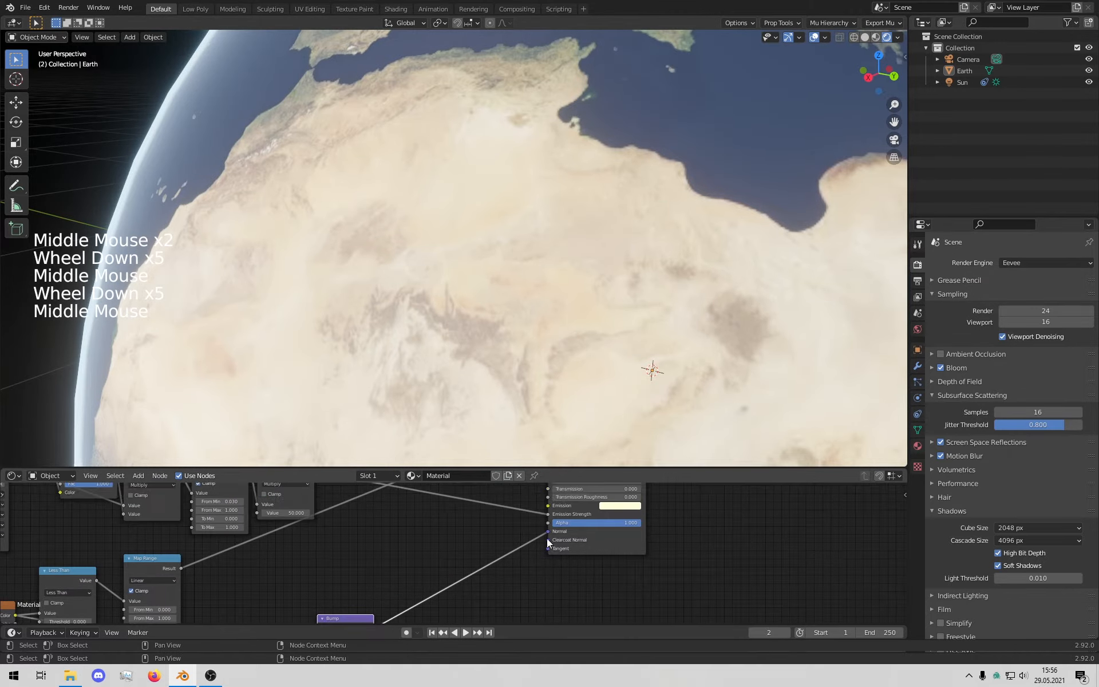
pyautogui.moveTo(548, 530); pyautogui.dragTo(513, 544)
pyautogui.moveTo(505, 554); pyautogui.dragTo(423, 550, button='middle')
pyautogui.moveTo(379, 586); pyautogui.dragTo(555, 492)
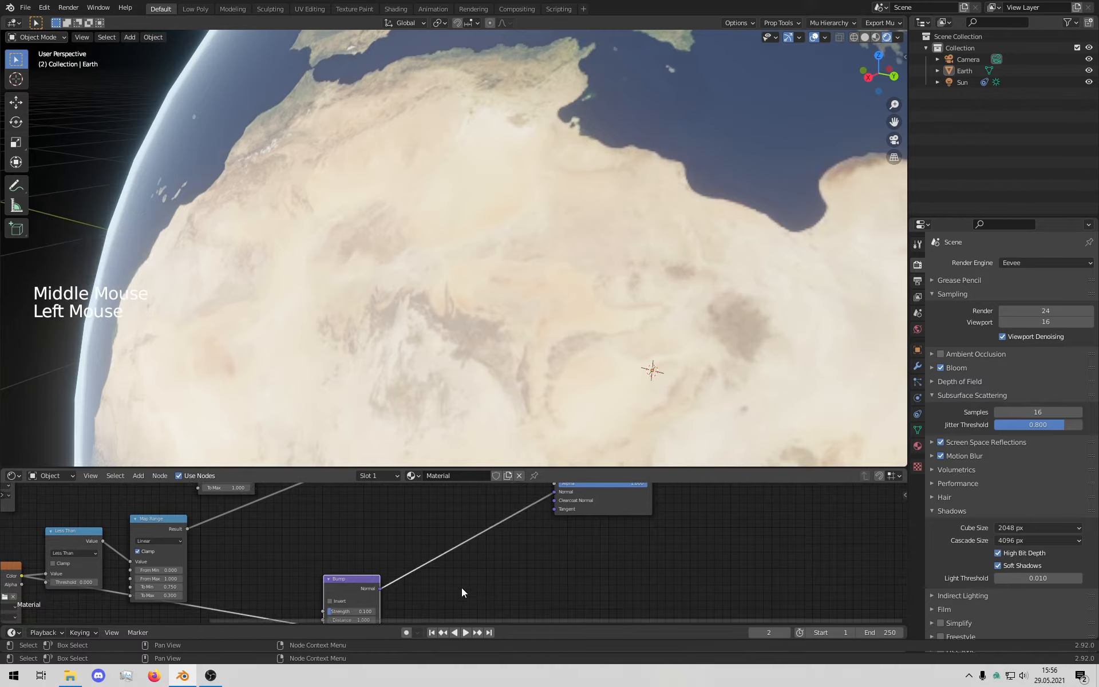
# Step: Re-enter the Bump Strength, then reconnect Bump Normal to the Principled BSDF Normal
pyautogui.moveTo(461, 587); pyautogui.dragTo(499, 551, button='middle')
pyautogui.click(388, 576)
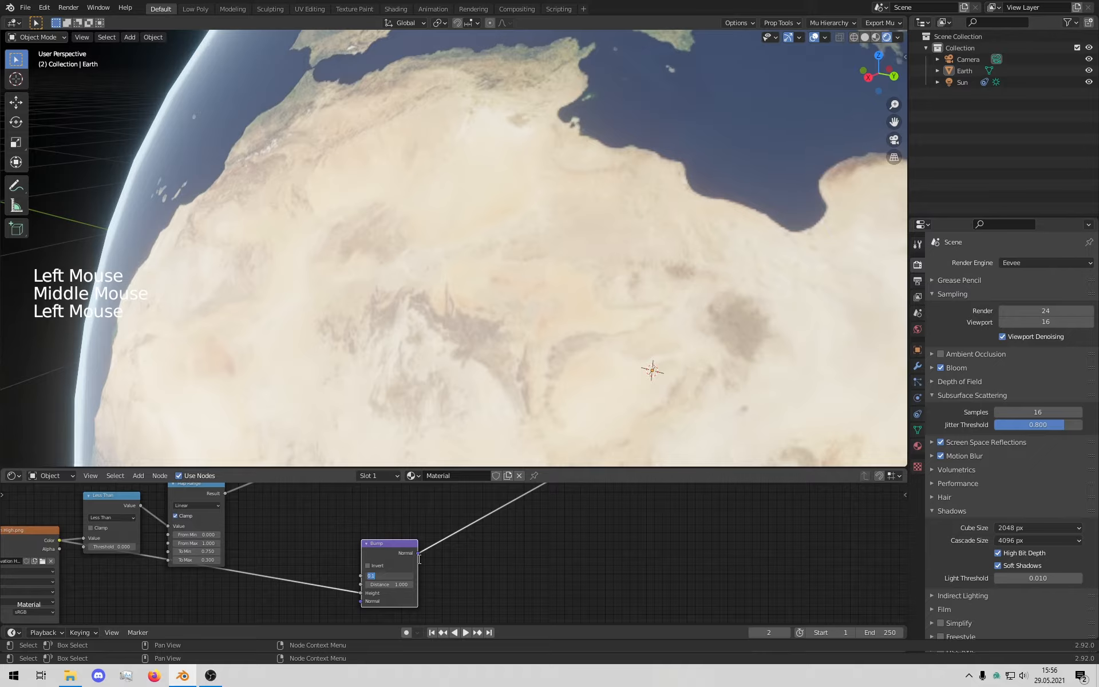
pyautogui.press('Return')
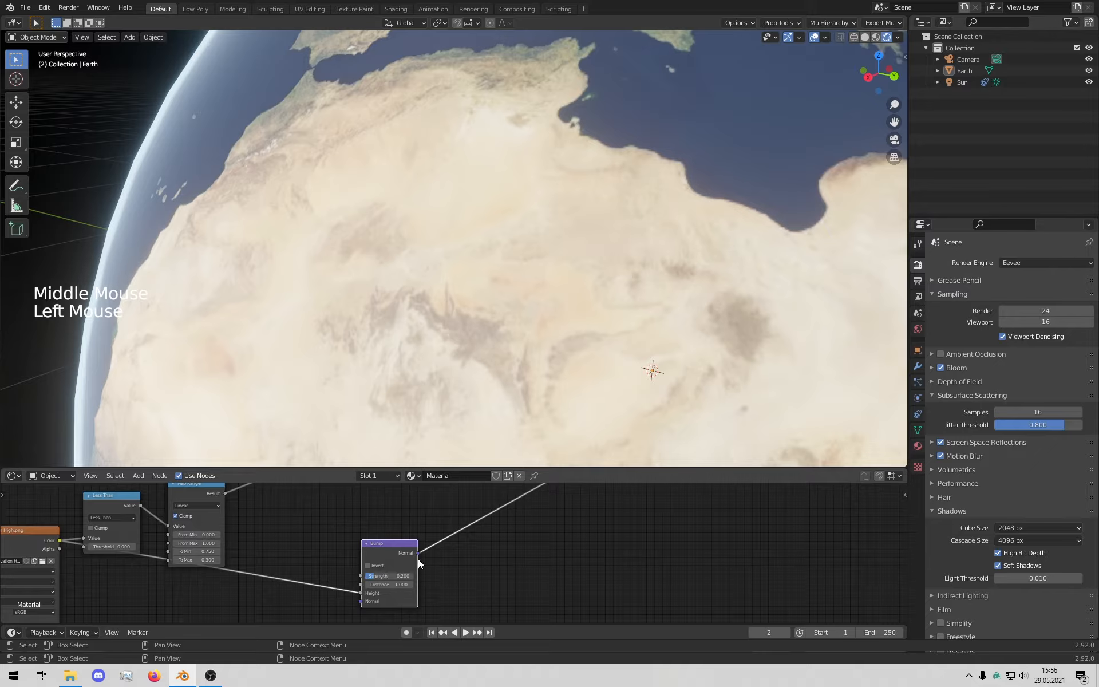
pyautogui.click(386, 576)
pyautogui.press('BackSpace')
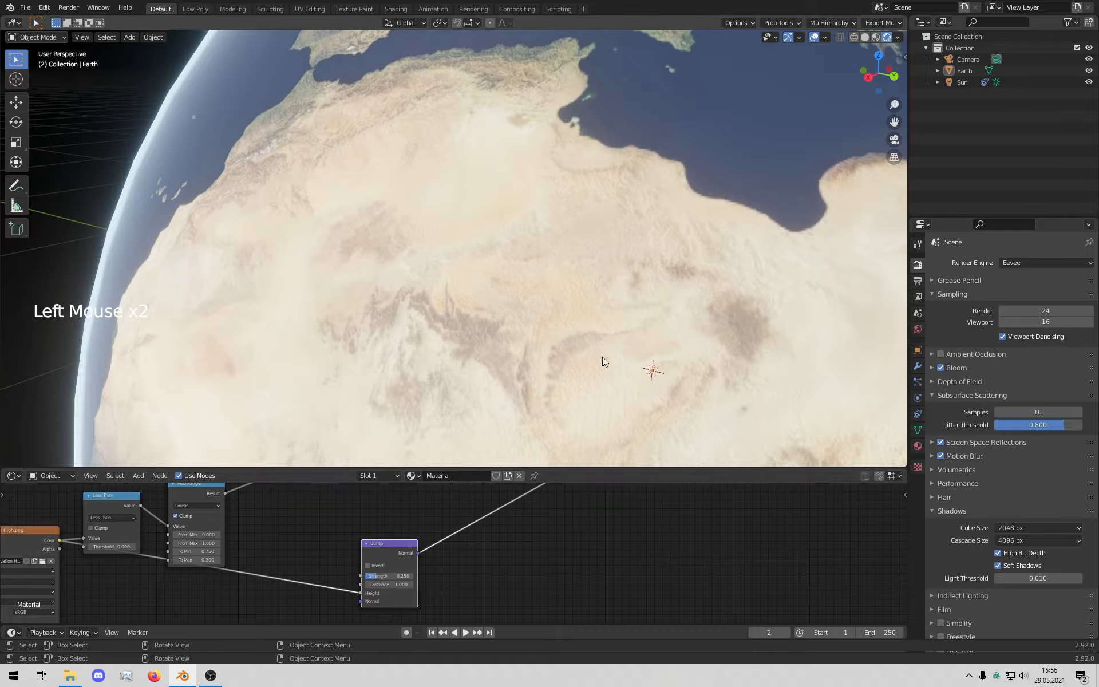
pyautogui.moveTo(615, 518); pyautogui.dragTo(508, 604, button='middle')
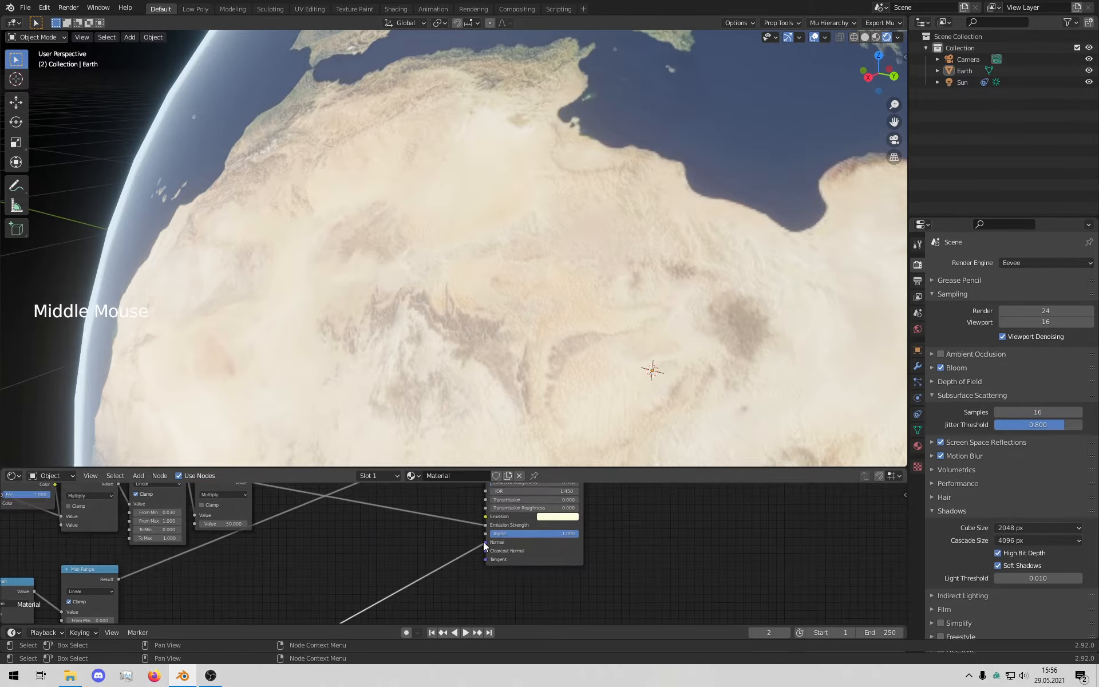
pyautogui.moveTo(485, 542); pyautogui.dragTo(454, 550)
pyautogui.moveTo(422, 569); pyautogui.dragTo(464, 525, button='middle')
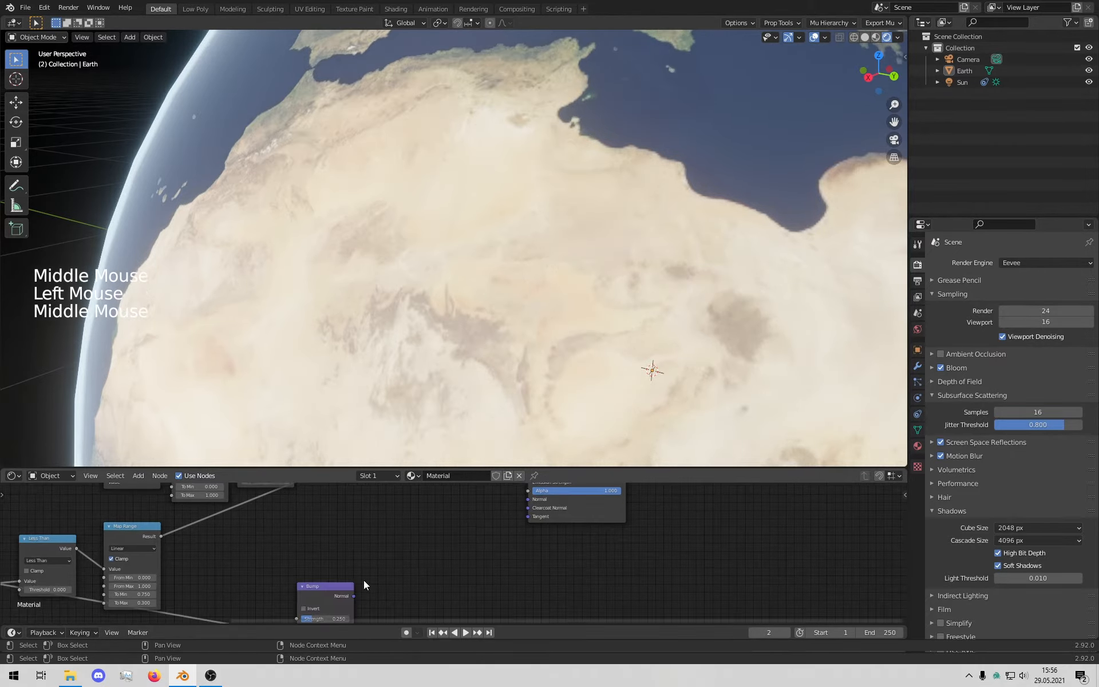
pyautogui.moveTo(353, 596); pyautogui.dragTo(528, 500)
# Step: Orbit and zoom around the globe to inspect relief over Arabia, Europe and Africa
pyautogui.scroll(-5, 367, 300)
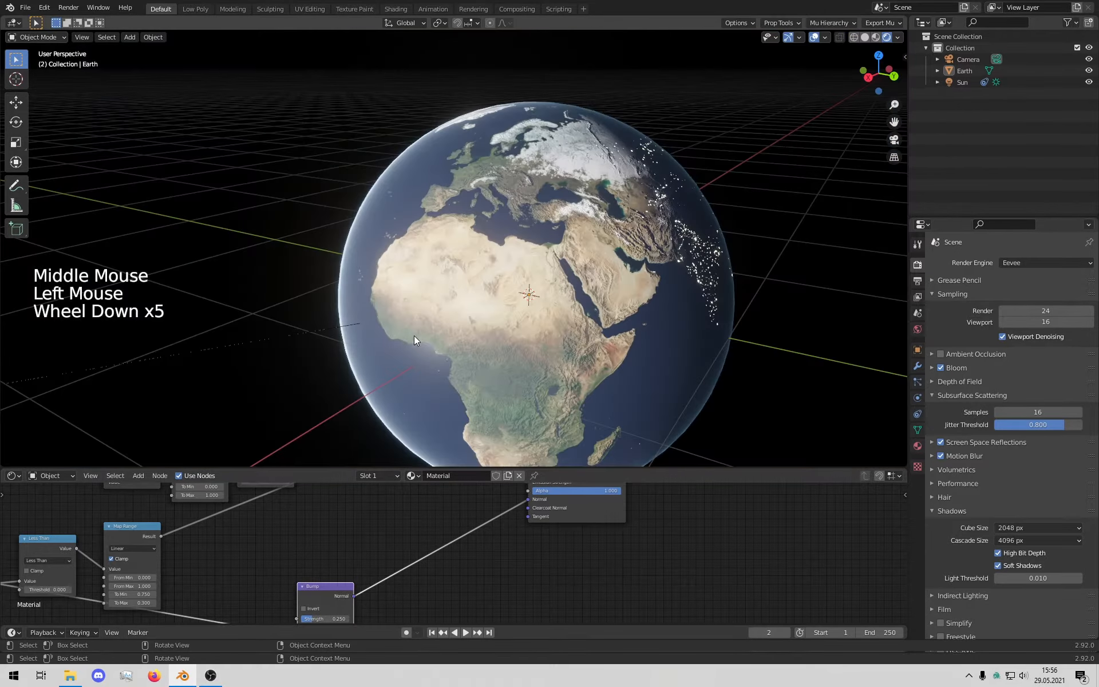
pyautogui.moveTo(413, 336)
pyautogui.mouseDown(button='middle')
pyautogui.moveTo(431, 318)
pyautogui.moveTo(403, 317)
pyautogui.mouseUp(button='middle')
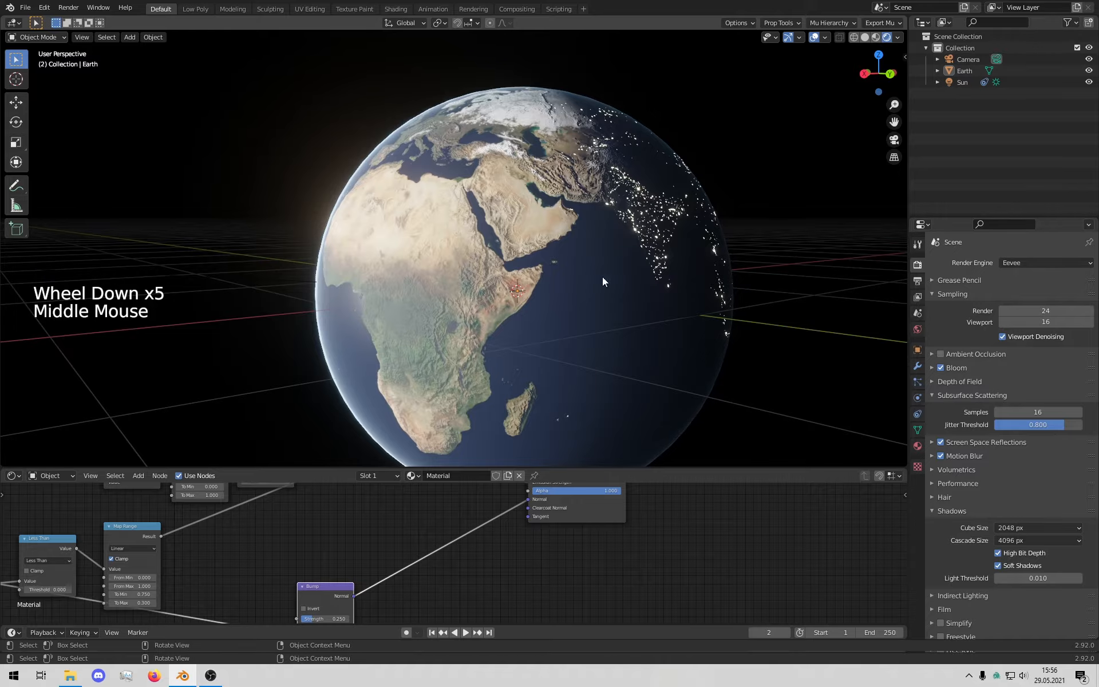
pyautogui.moveTo(602, 276); pyautogui.dragTo(595, 217, button='middle')
pyautogui.scroll(-1, 593, 218)
pyautogui.scroll(4, 575, 270)
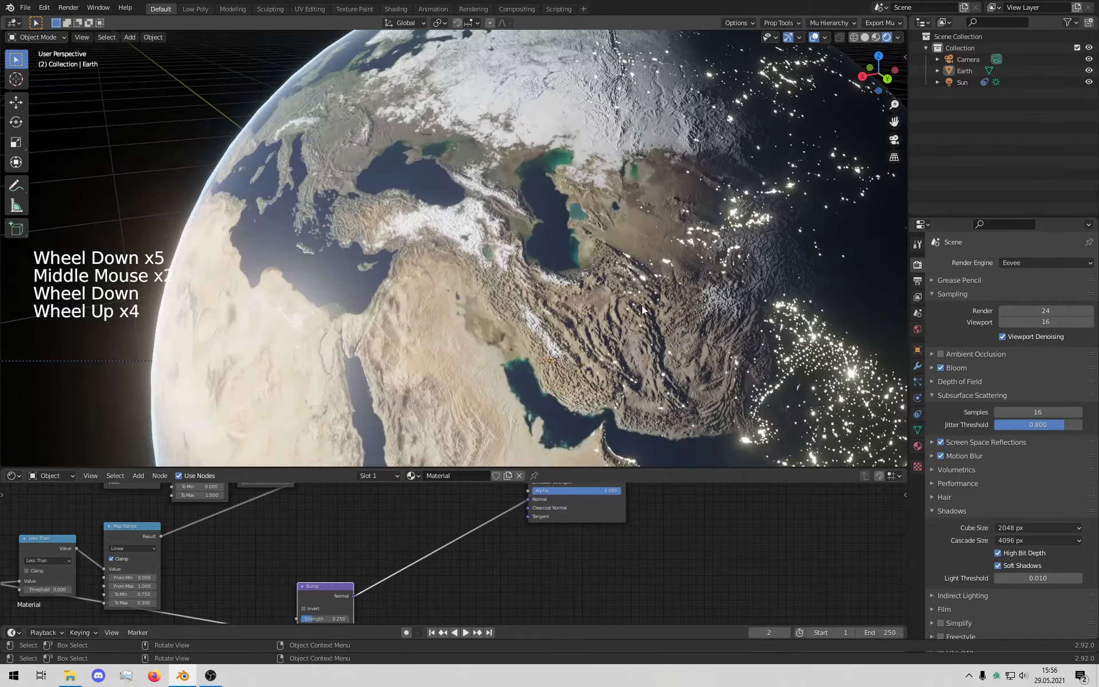
pyautogui.moveTo(641, 304); pyautogui.dragTo(637, 301, button='middle')
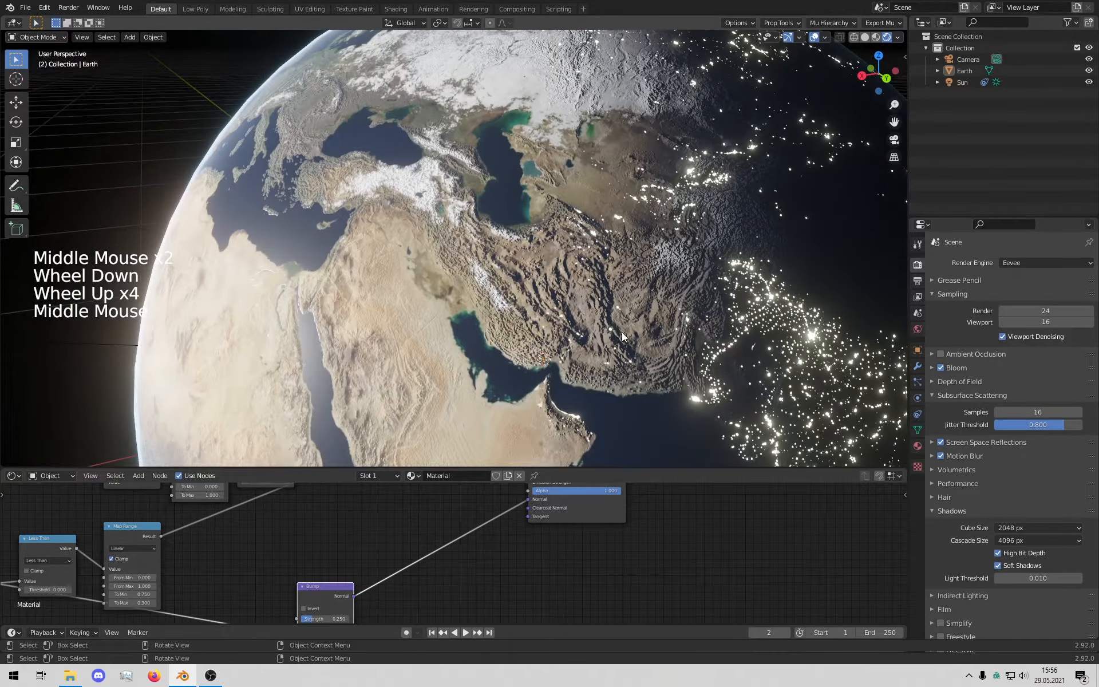
pyautogui.scroll(-5, 534, 314)
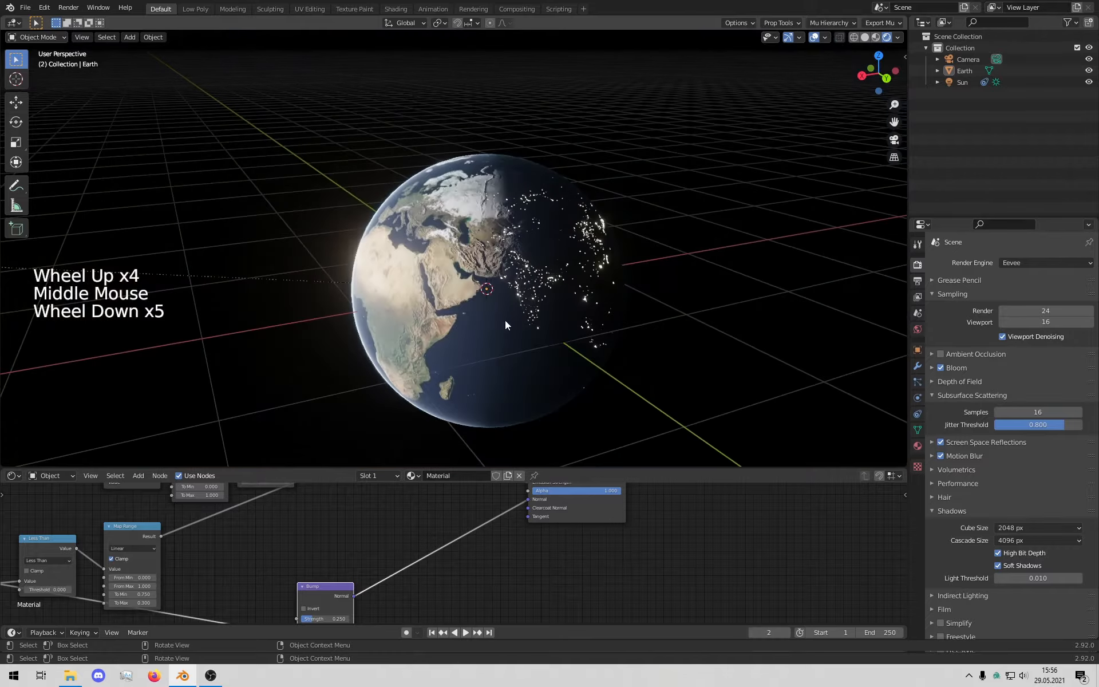
pyautogui.moveTo(505, 320); pyautogui.dragTo(539, 300, button='middle')
pyautogui.scroll(5, 539, 300)
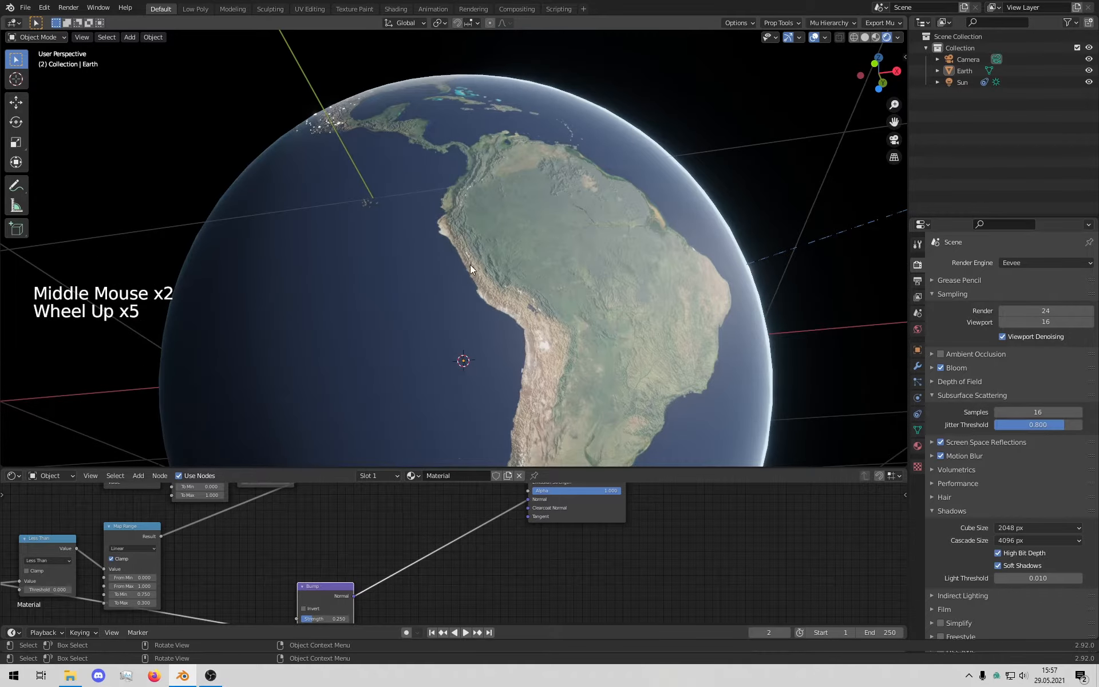
pyautogui.moveTo(469, 264); pyautogui.dragTo(610, 355, button='middle')
pyautogui.scroll(-6, 610, 355)
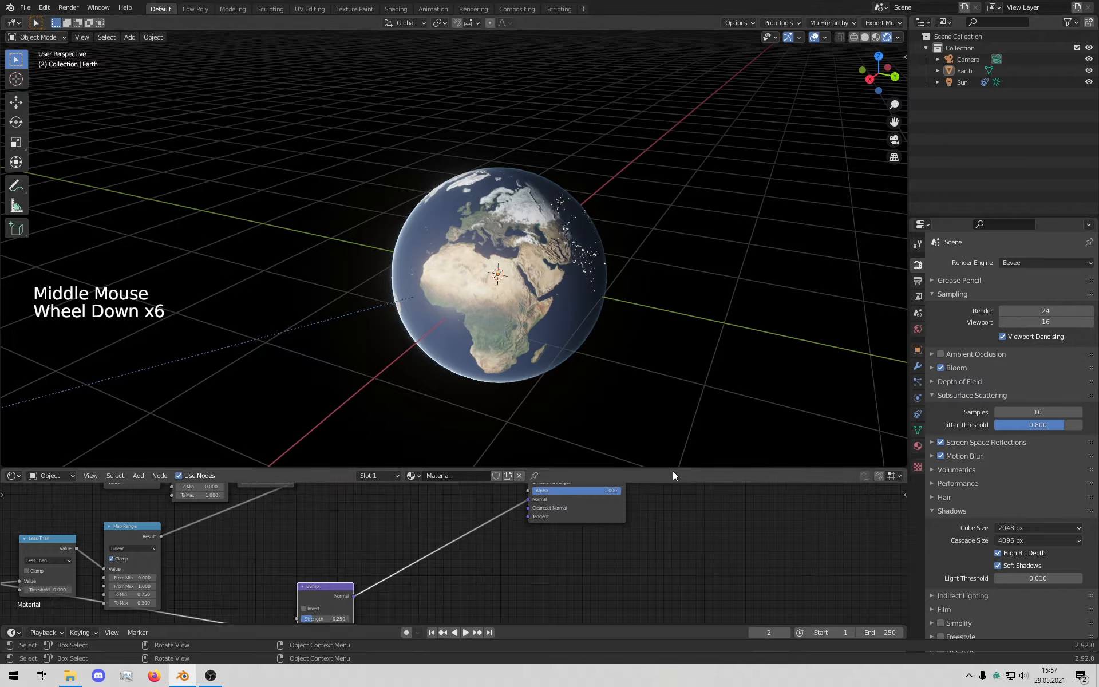
# Step: Collapse the node editor so the 3D view fills the window
pyautogui.moveTo(678, 469); pyautogui.dragTo(678, 610)
pyautogui.scroll(-1, 539, 454)
pyautogui.scroll(-4, 539, 455)
pyautogui.moveTo(539, 455); pyautogui.dragTo(503, 345, button='middle')
pyautogui.click(489, 354)
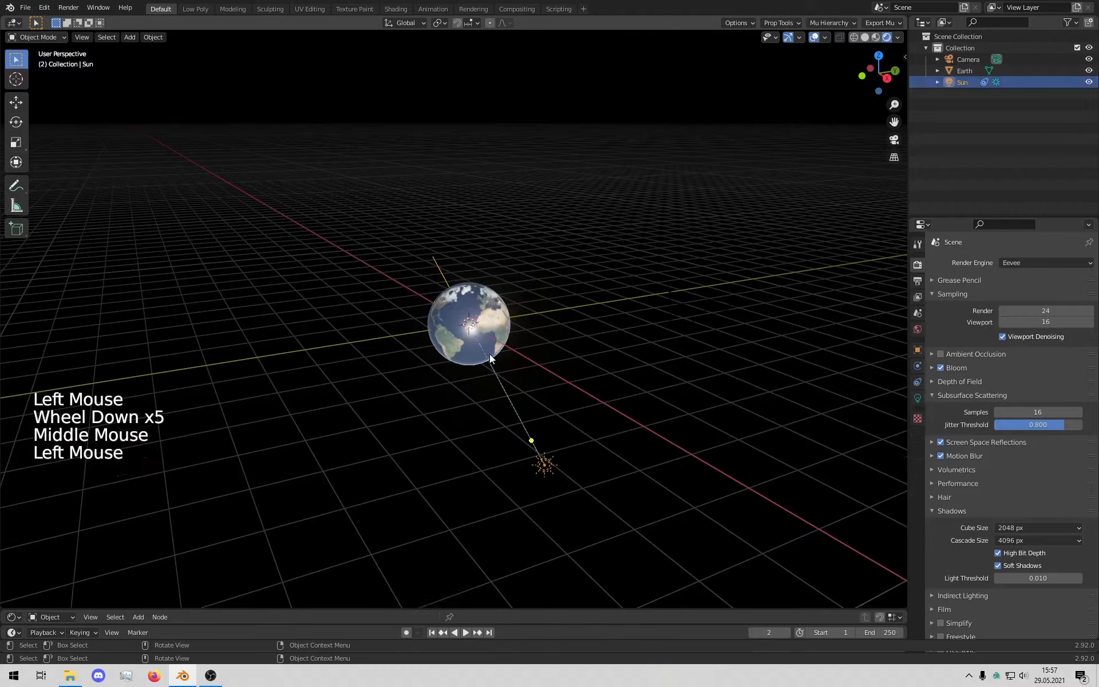
pyautogui.click(477, 327)
pyautogui.press('KP_Decimal')
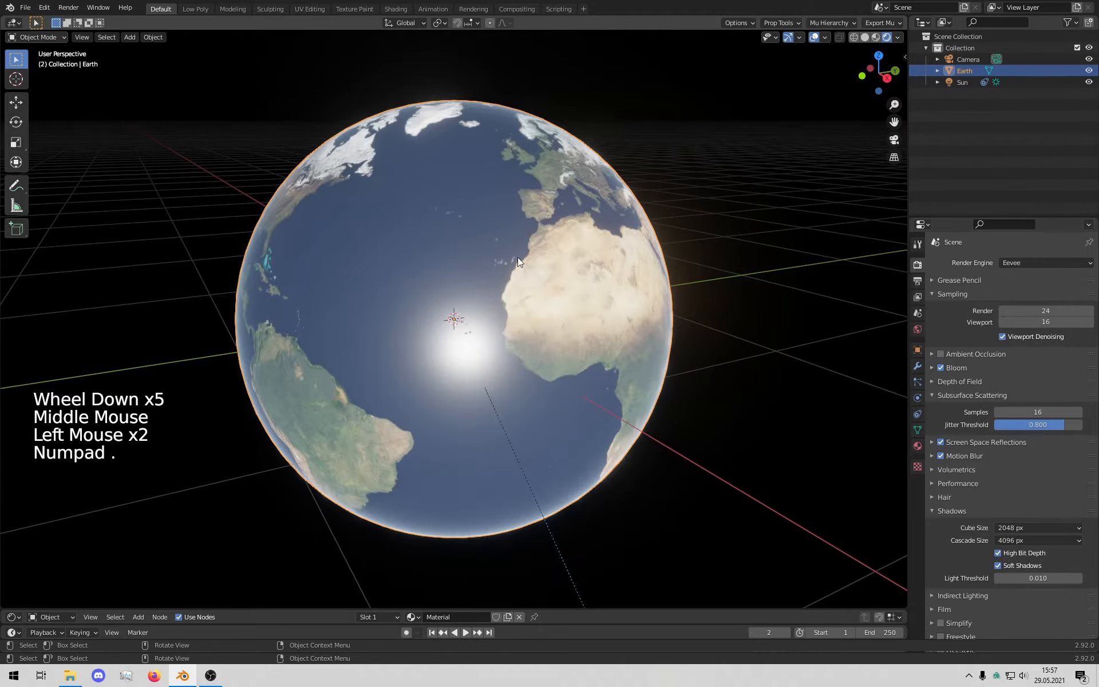
pyautogui.scroll(-4, 517, 262)
pyautogui.moveTo(512, 386); pyautogui.dragTo(545, 381, button='middle')
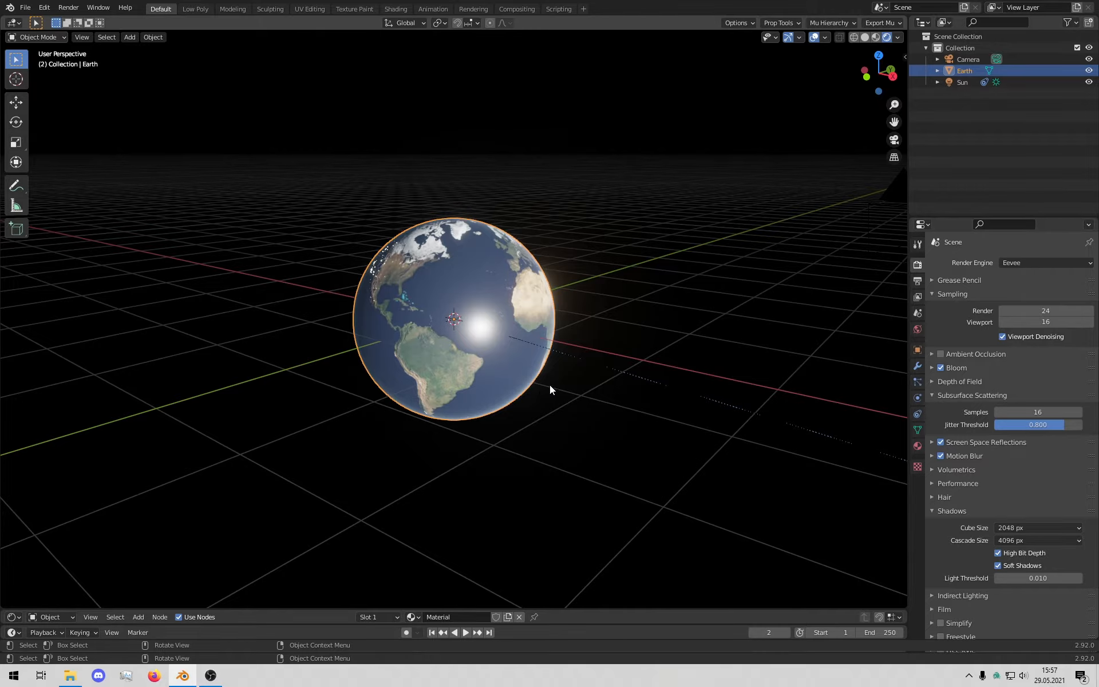
pyautogui.moveTo(540, 401); pyautogui.dragTo(650, 357, button='middle')
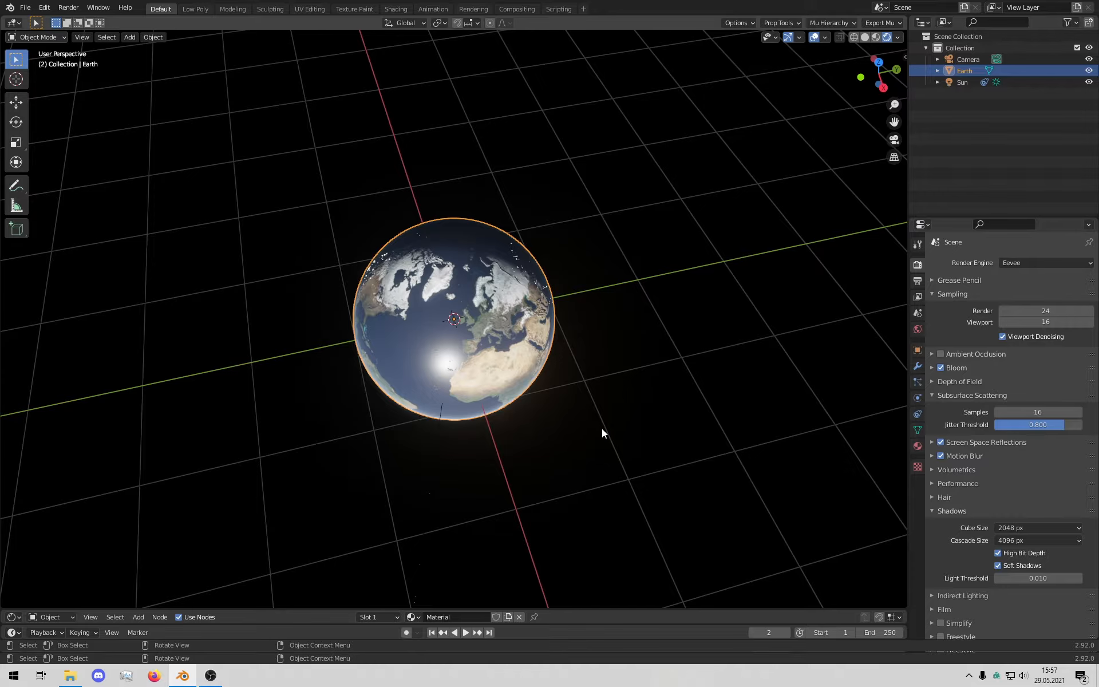
pyautogui.moveTo(549, 386); pyautogui.dragTo(662, 348, button='middle')
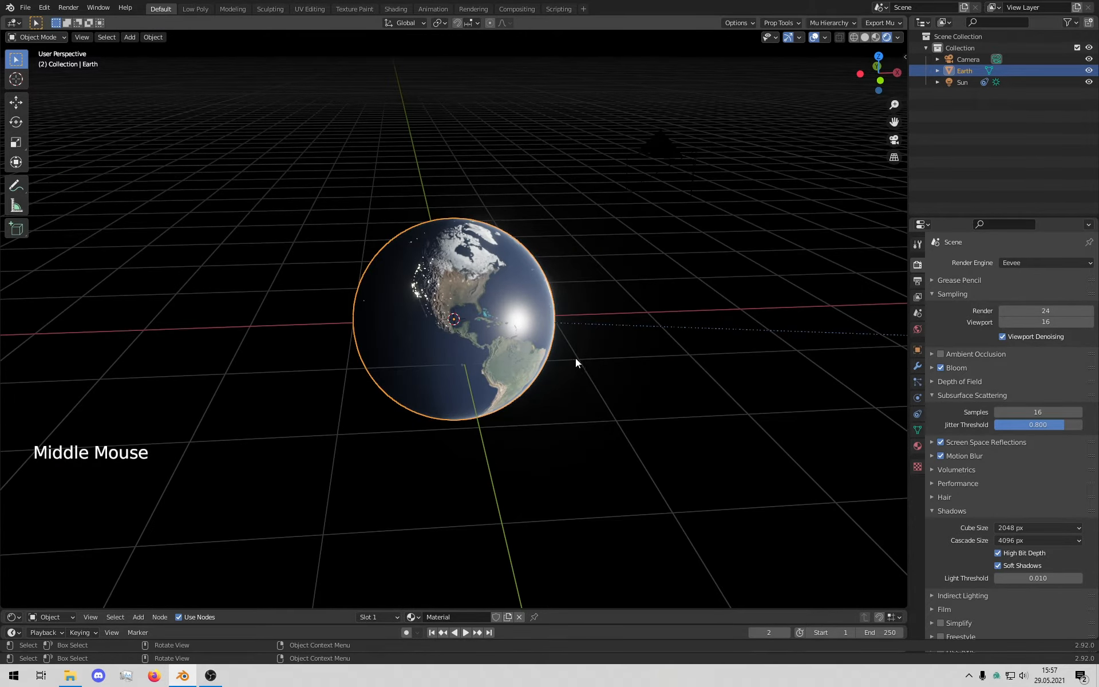
pyautogui.moveTo(582, 358); pyautogui.dragTo(581, 378, button='middle')
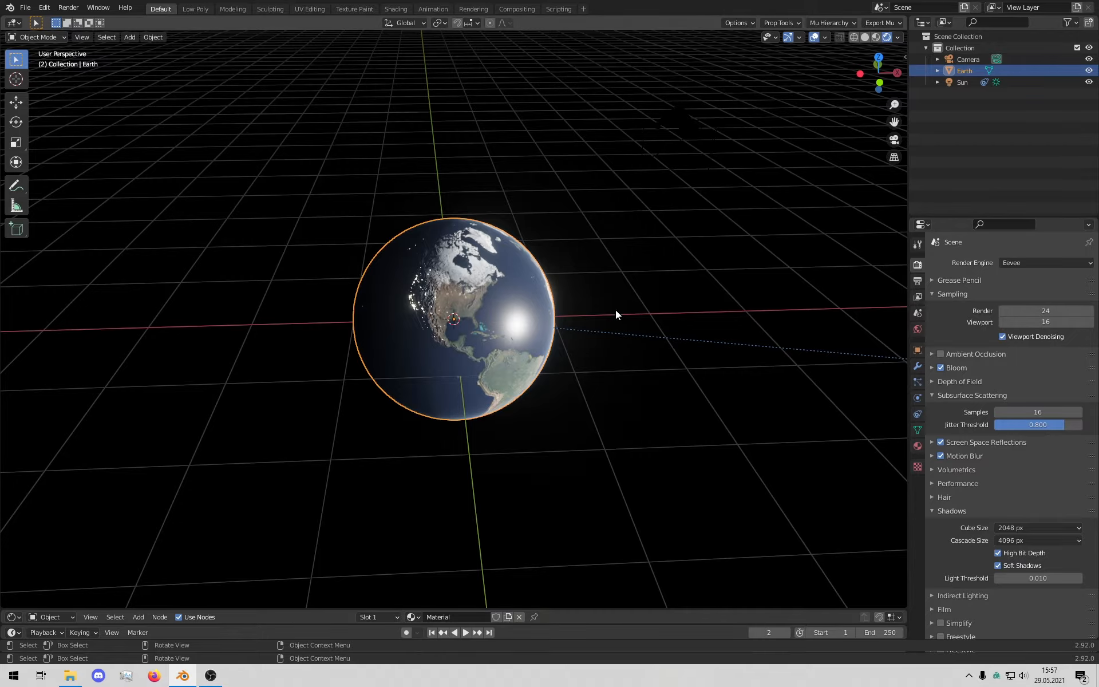
pyautogui.moveTo(572, 342); pyautogui.dragTo(540, 380, button='middle')
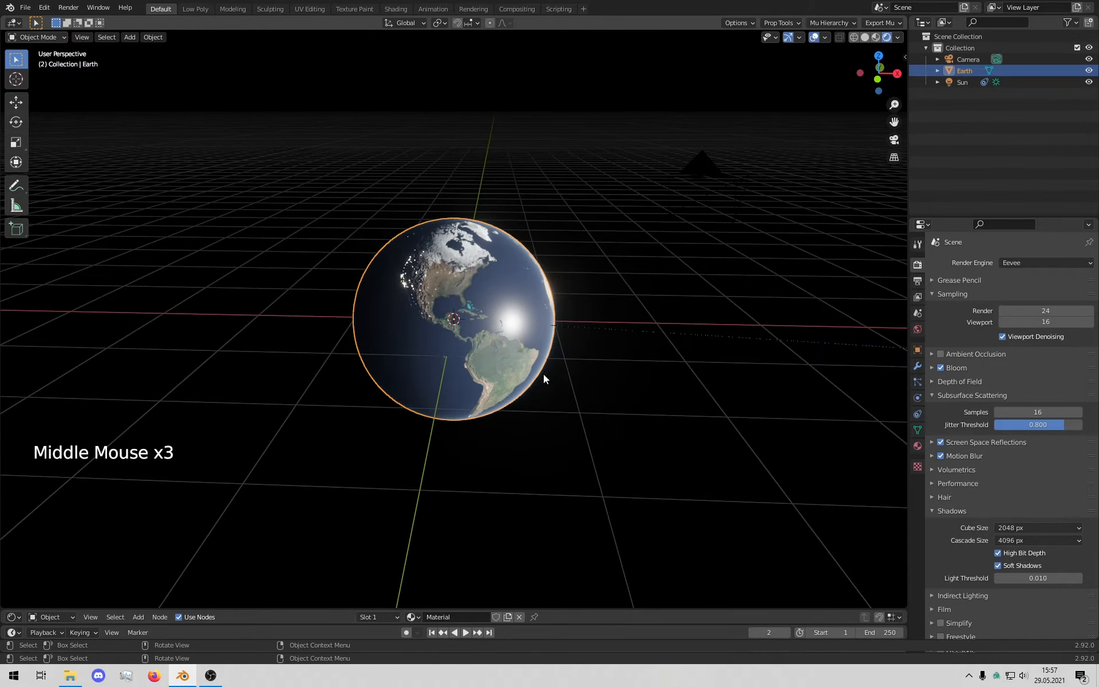
# Step: Add a mesh cube at the world origin
pyautogui.press('shift')
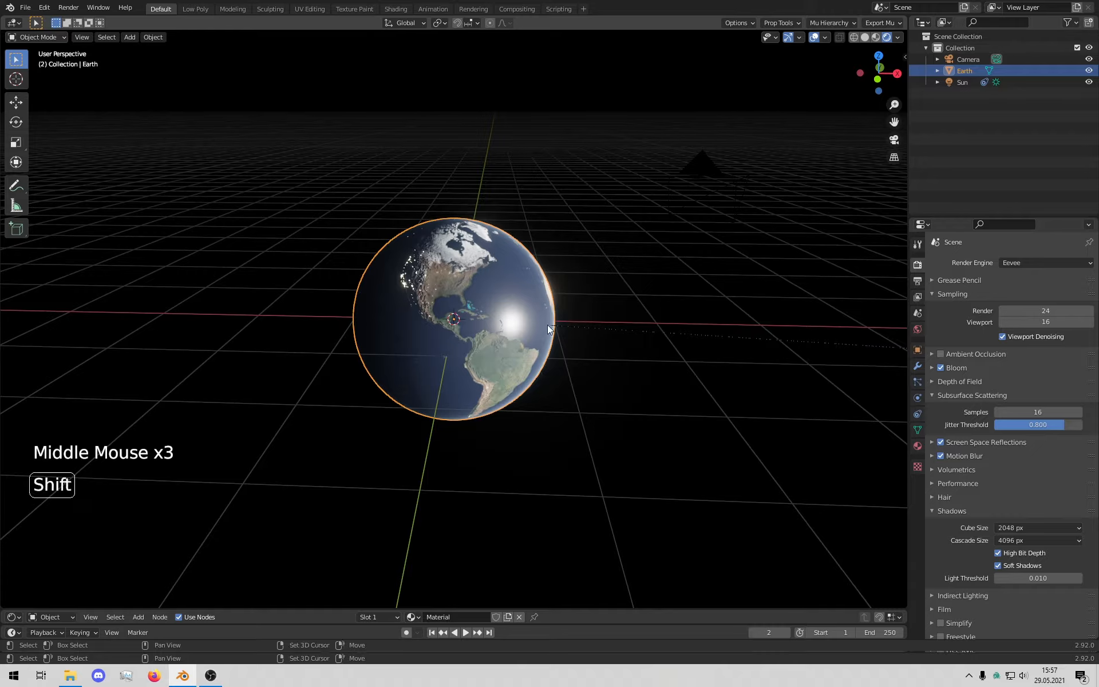
pyautogui.moveTo(497, 293)
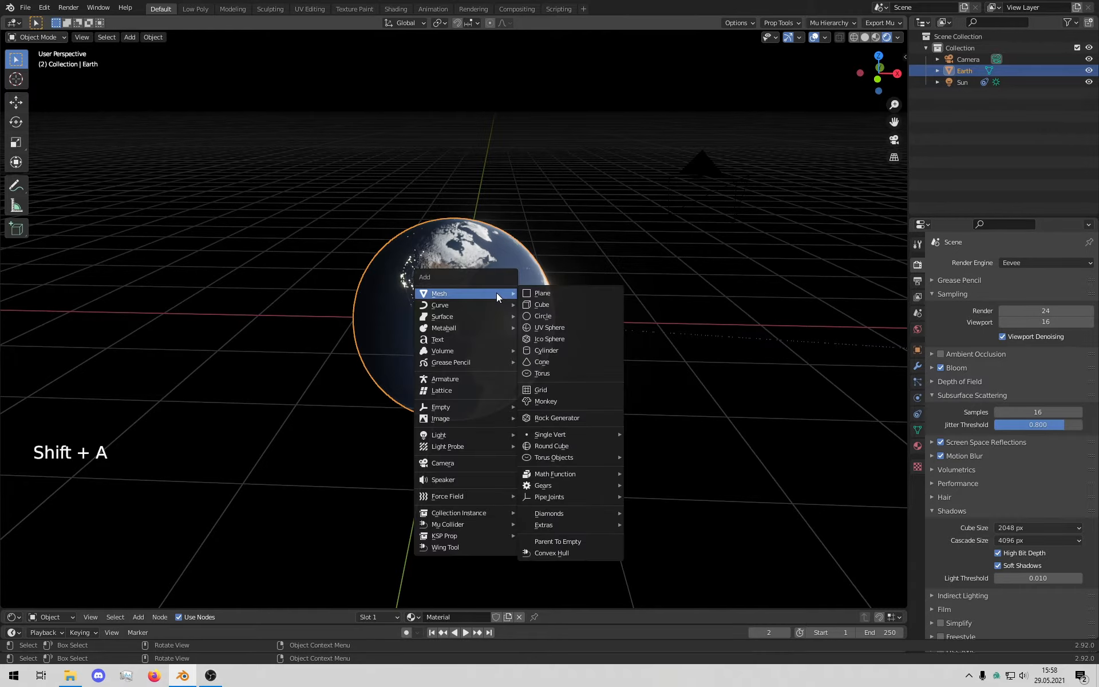
pyautogui.click(545, 303)
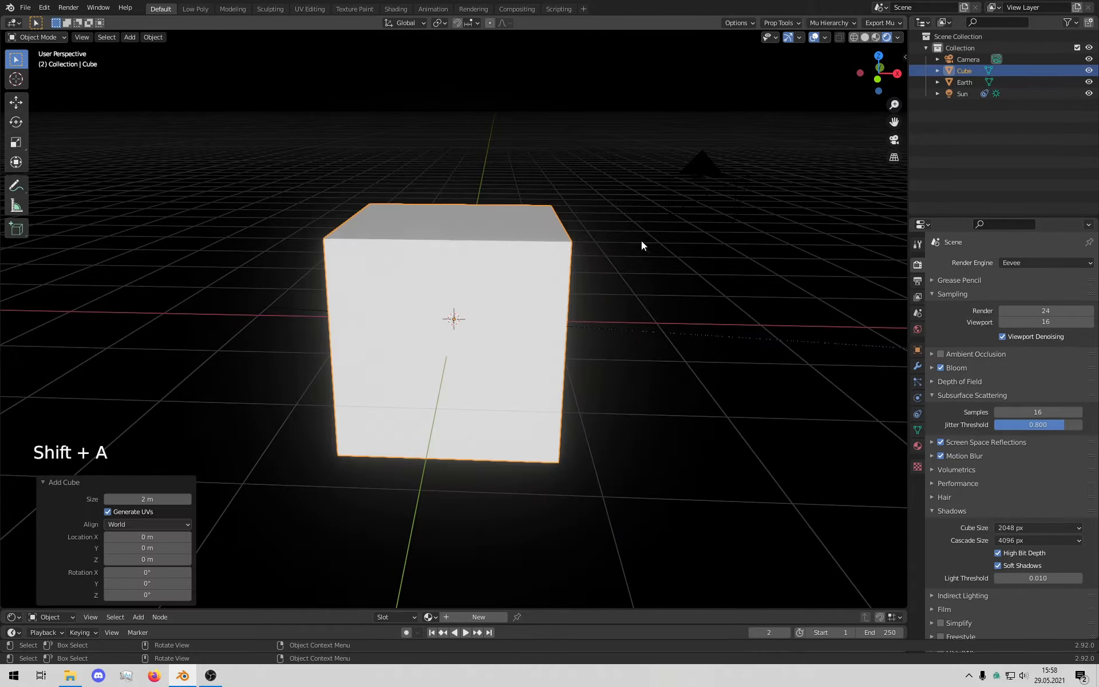
# Step: Scale the cube uniformly to 1.258 so it encloses the Earth
pyautogui.moveTo(641, 245); pyautogui.dragTo(584, 263, button='middle')
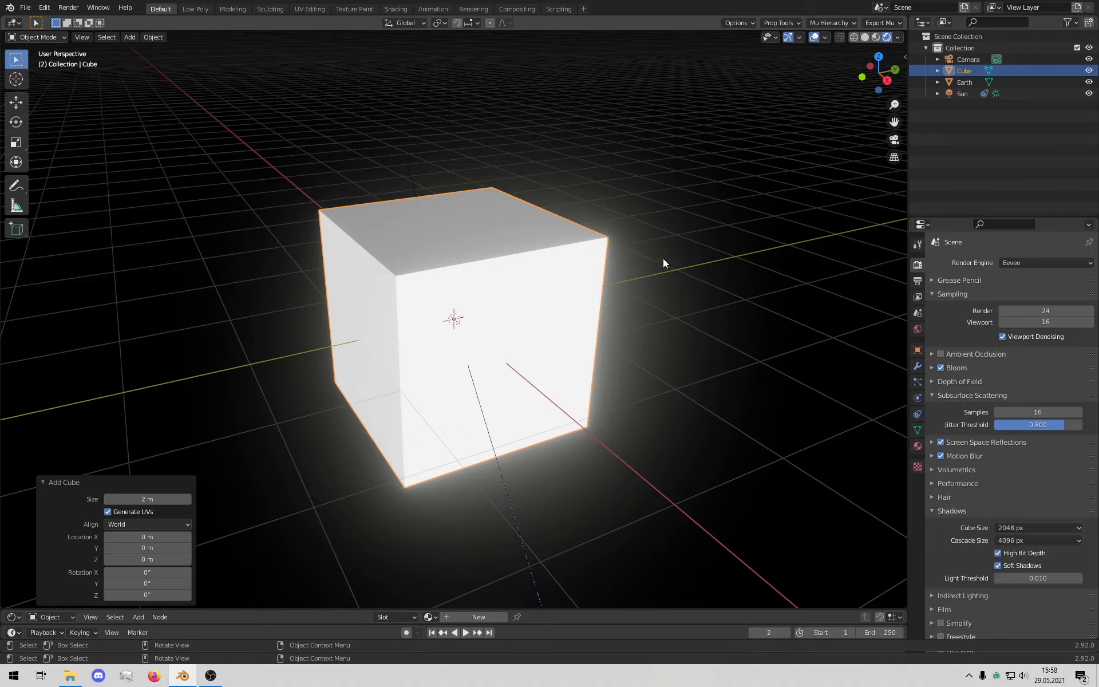
pyautogui.moveTo(629, 357); pyautogui.dragTo(370, 253, button='middle')
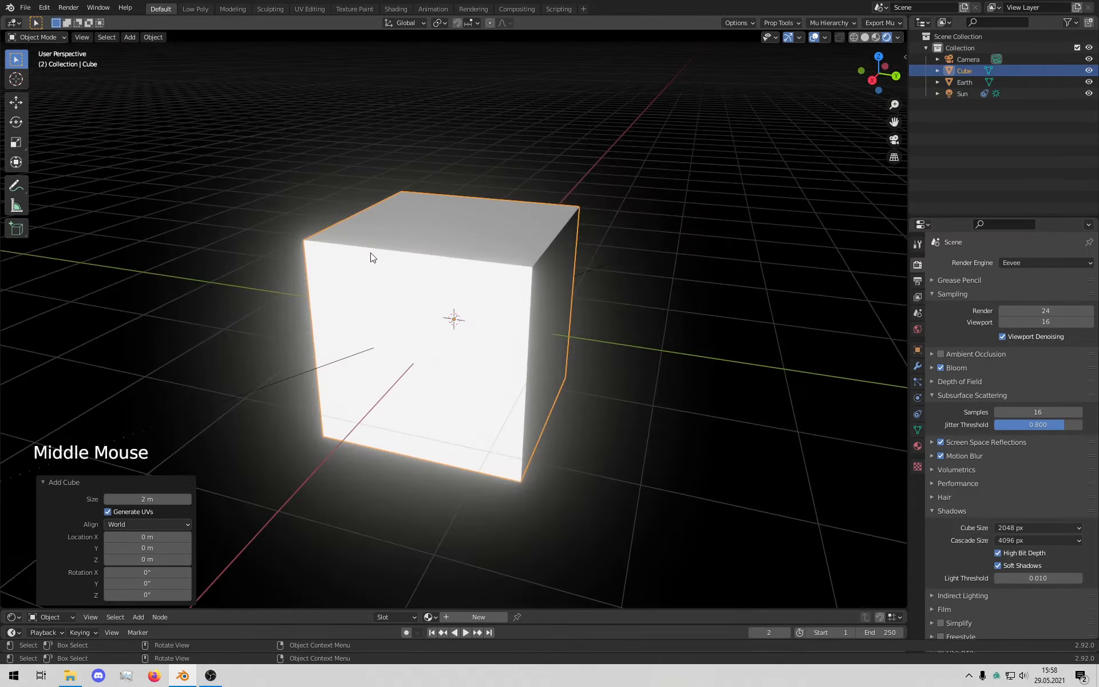
pyautogui.moveTo(731, 324); pyautogui.dragTo(592, 303, button='middle')
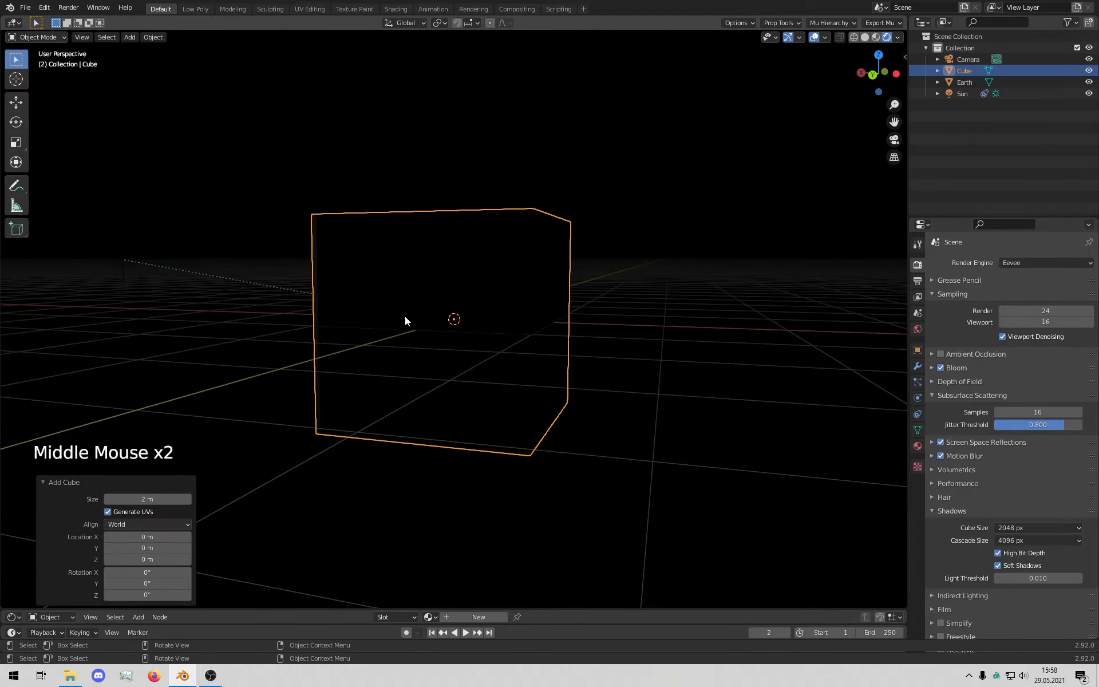
pyautogui.moveTo(404, 316); pyautogui.dragTo(528, 358, button='middle')
pyautogui.press('s')
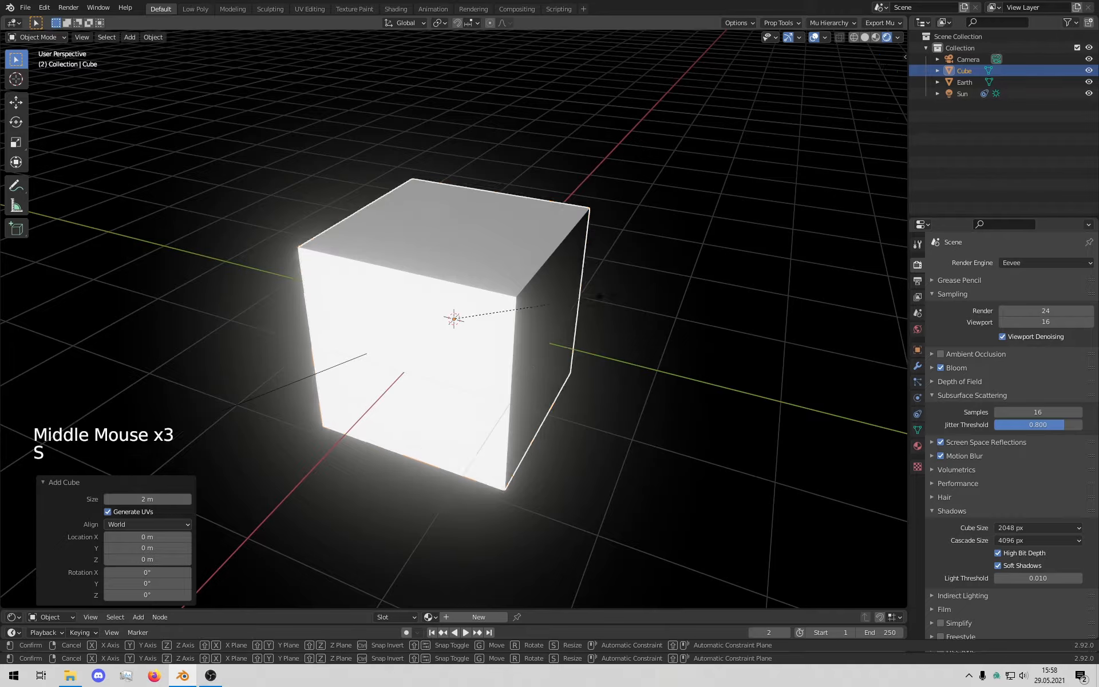
pyautogui.click(654, 345)
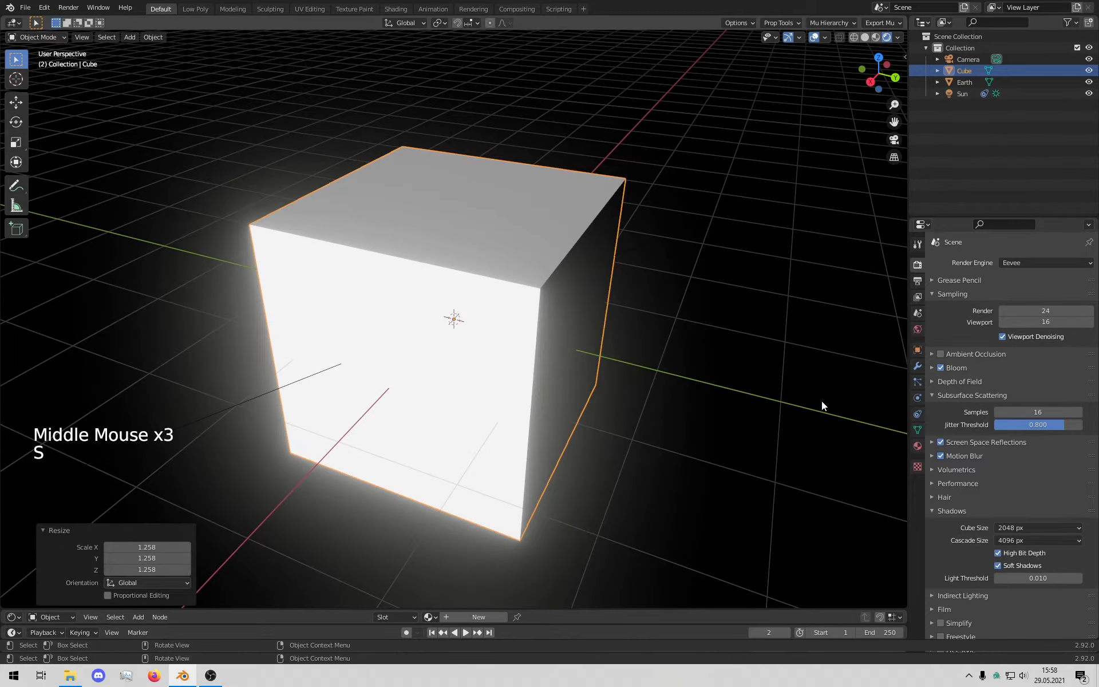
# Step: Disable Screen Space Reflections and expand the Volumetrics panel
pyautogui.click(940, 442)
pyautogui.scroll(-5, 964, 474)
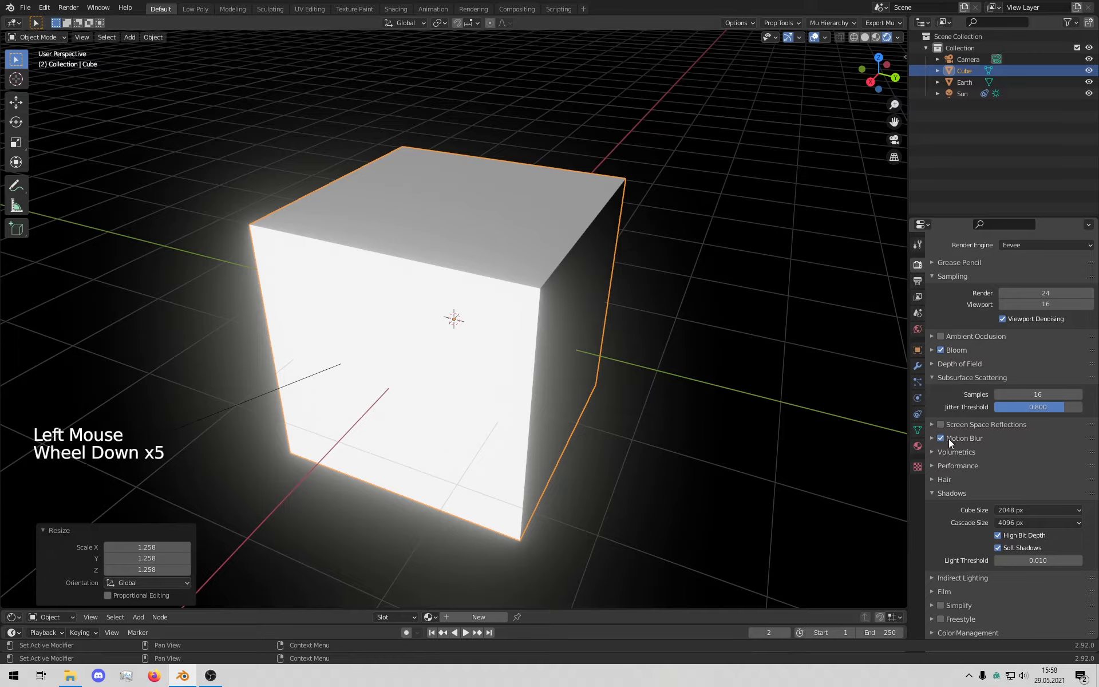
pyautogui.click(953, 452)
pyautogui.scroll(-6, 953, 492)
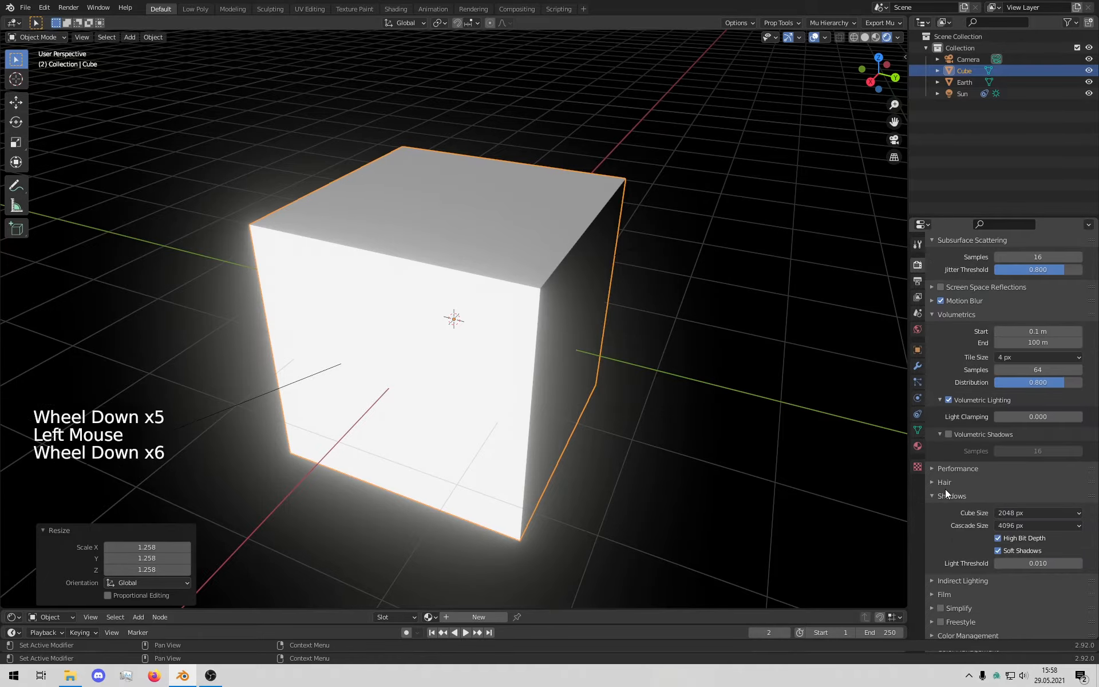
# Step: Set volumetric Samples to 128, End to 25 m and Start to 1 m
pyautogui.click(1044, 369)
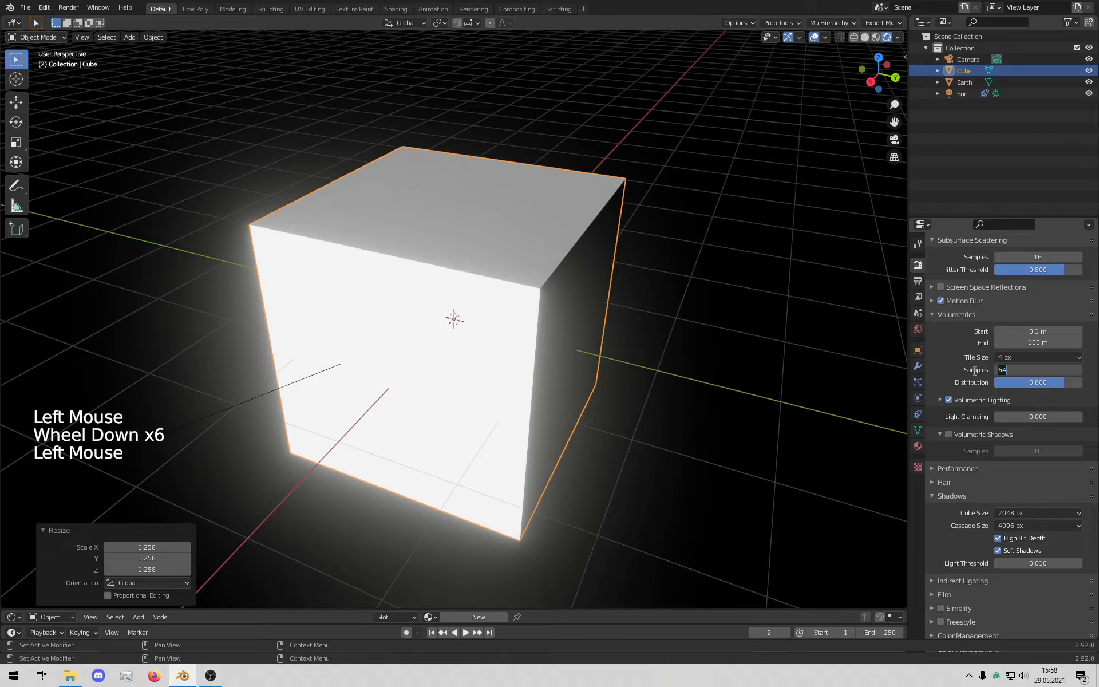
pyautogui.write('12')
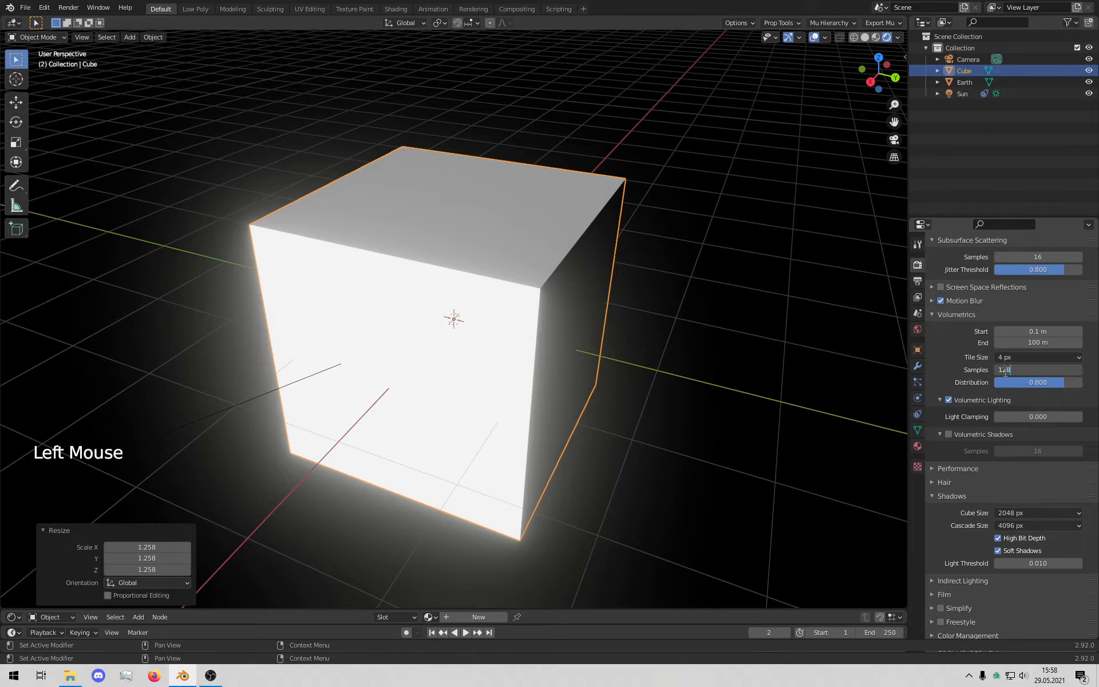
pyautogui.write('8')
pyautogui.click(1033, 343)
pyautogui.write('25')
pyautogui.scroll(-1, 767, 341)
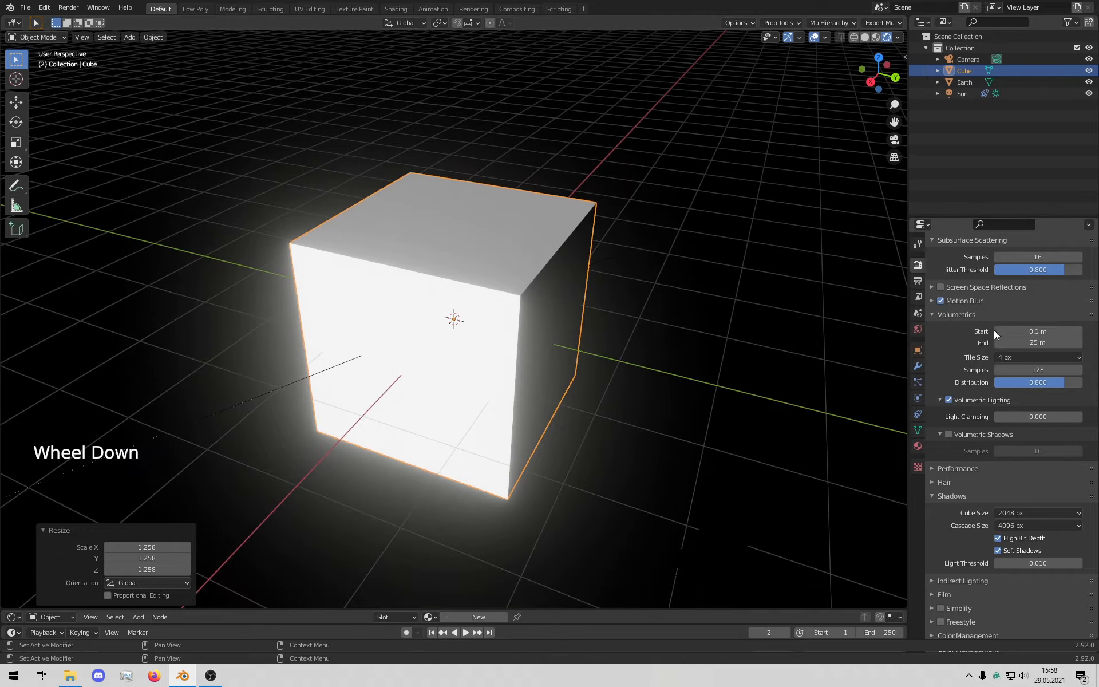
pyautogui.click(1037, 331)
pyautogui.write('1')
pyautogui.press('Return')
pyautogui.moveTo(704, 395)
pyautogui.mouseDown(button='middle')
pyautogui.moveTo(637, 389)
pyautogui.moveTo(613, 364)
pyautogui.moveTo(701, 382)
pyautogui.mouseUp(button='middle')
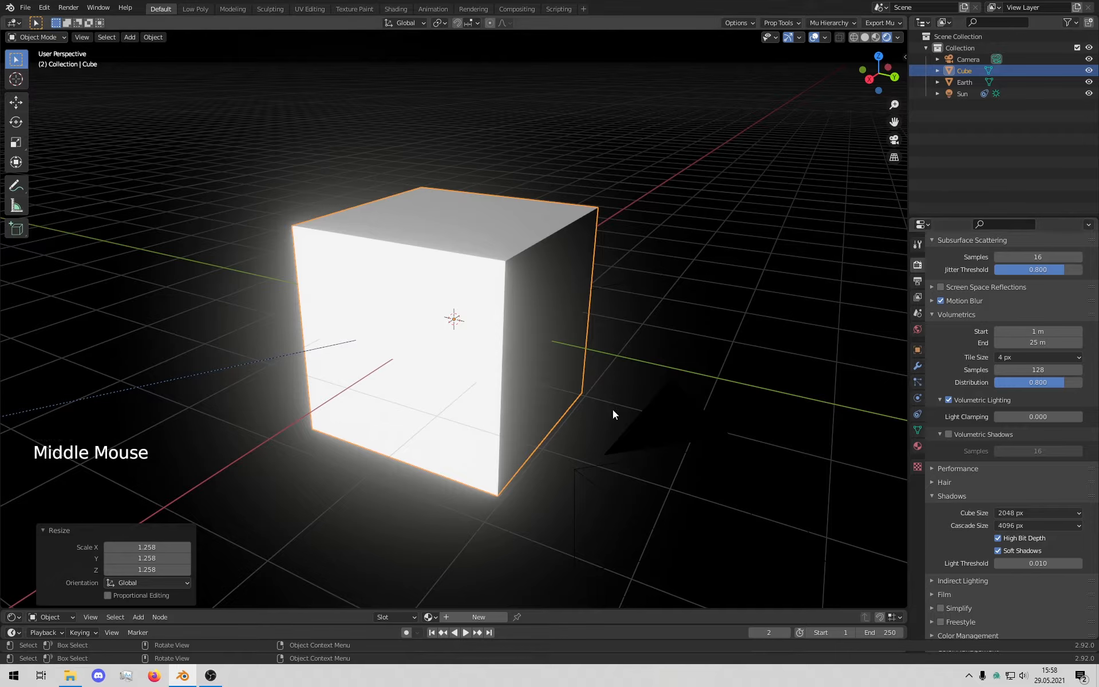
pyautogui.scroll(-3, 572, 403)
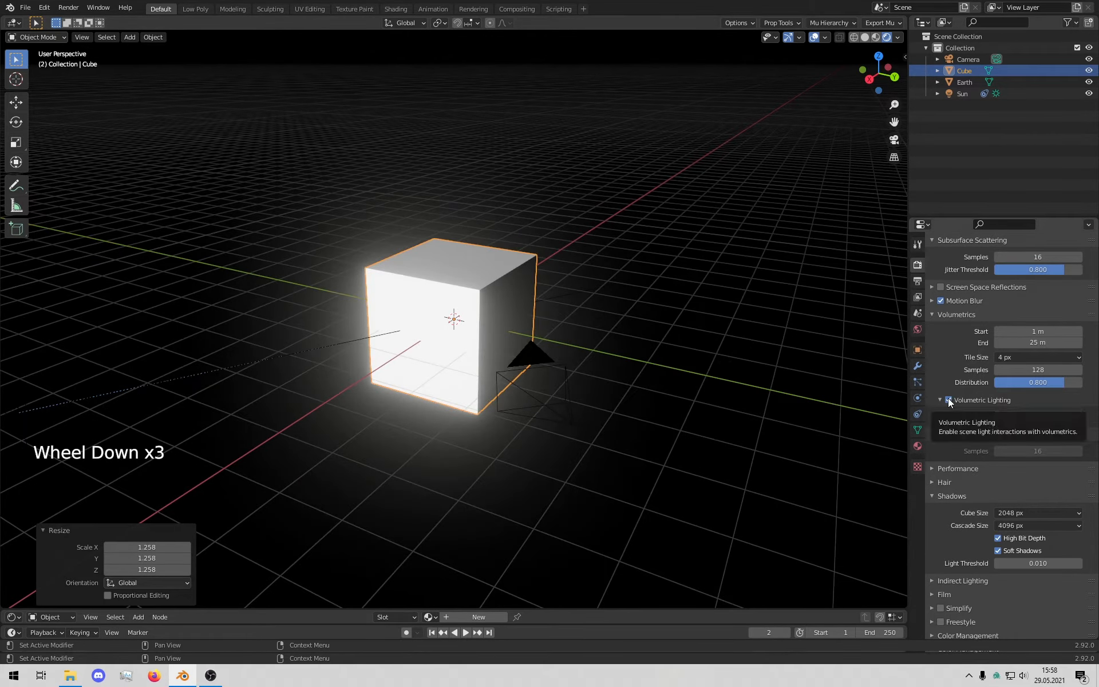
# Step: Enlarge the shader node editor below the 3D view
pyautogui.moveTo(715, 361); pyautogui.dragTo(527, 329, button='middle')
pyautogui.scroll(3, 515, 338)
pyautogui.click(510, 343)
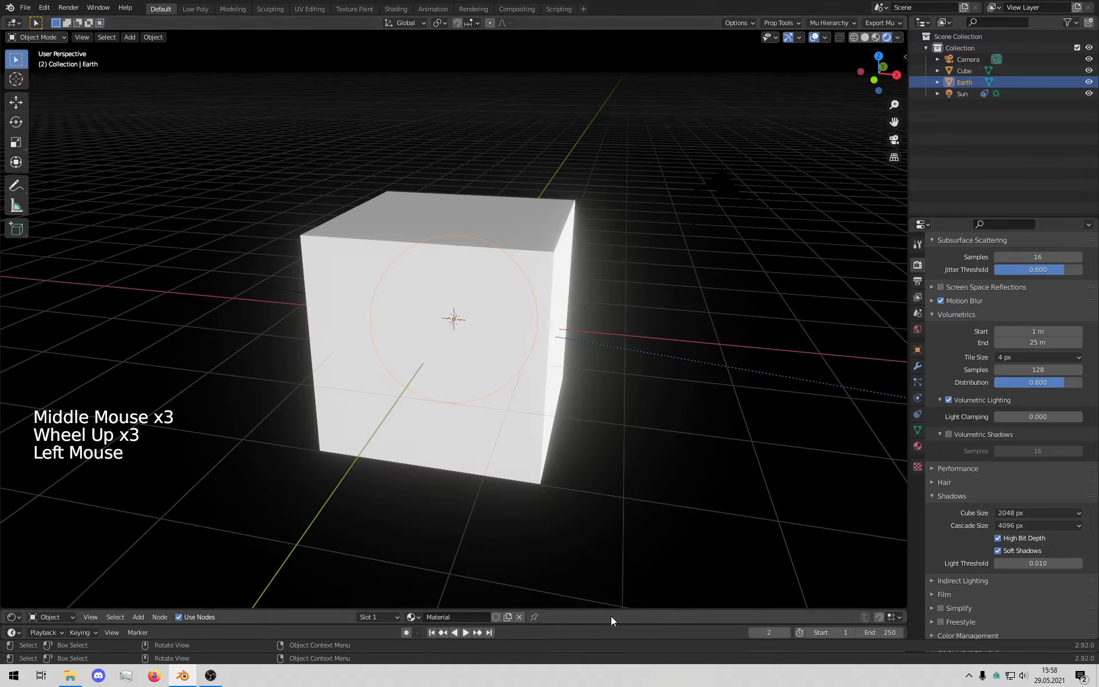
pyautogui.moveTo(621, 610); pyautogui.dragTo(684, 268)
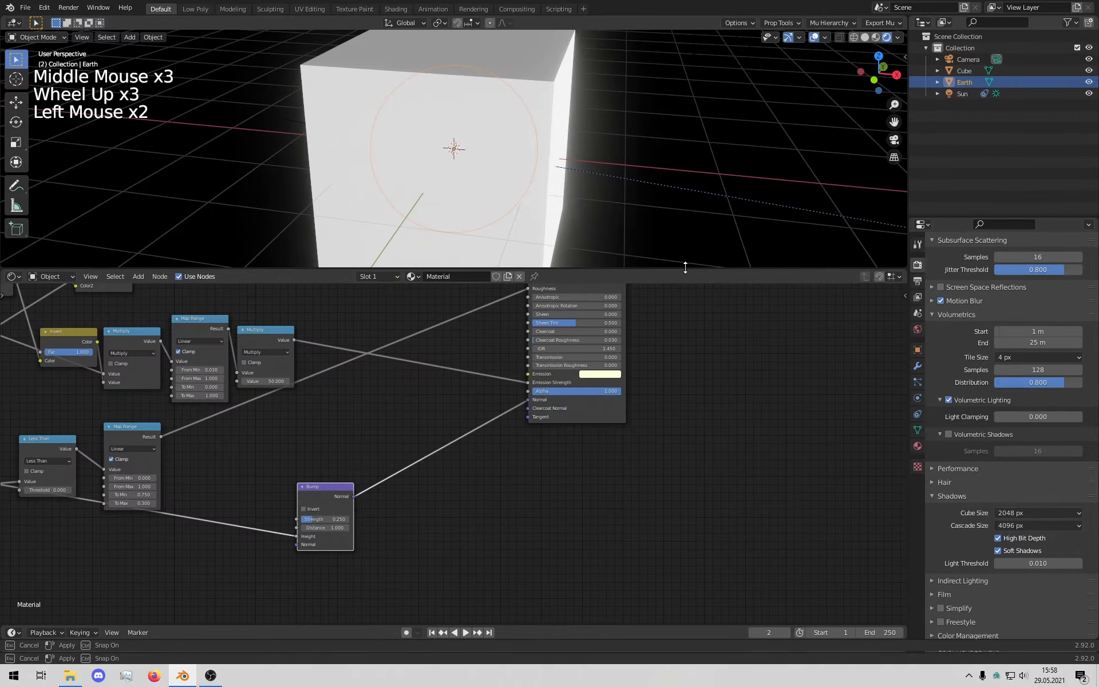
pyautogui.moveTo(521, 456); pyautogui.dragTo(640, 502, button='middle')
# Step: Select the cube, create Material.001 and arrange its new nodes
pyautogui.click(549, 90)
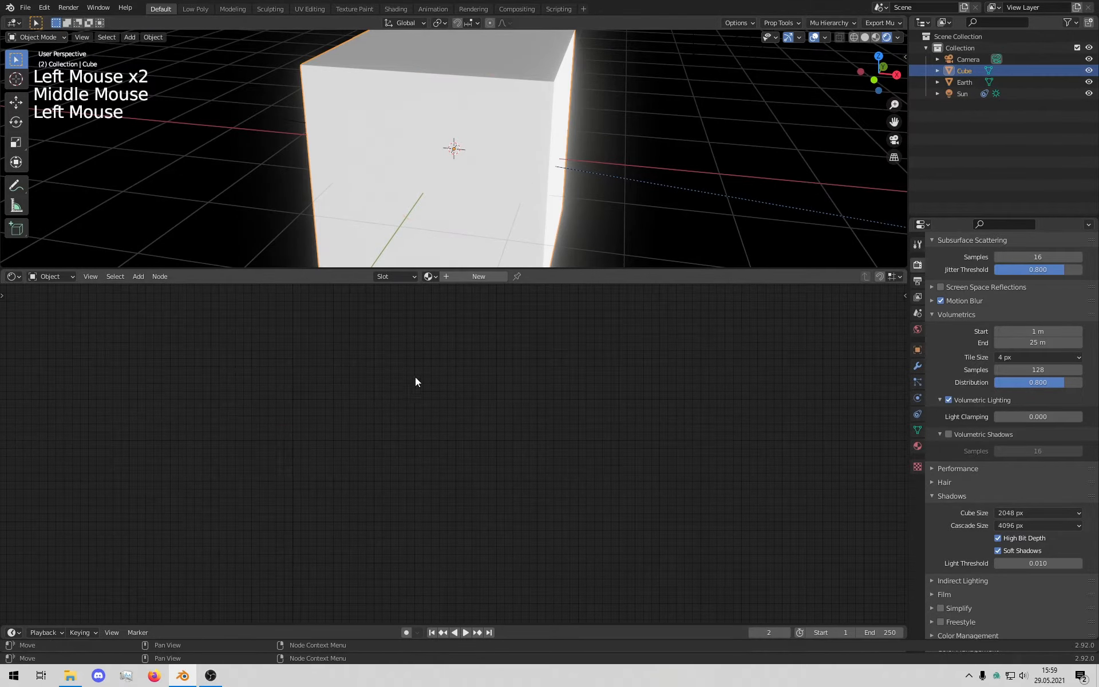
pyautogui.moveTo(414, 377); pyautogui.dragTo(455, 504, button='middle')
pyautogui.click(474, 274)
pyautogui.moveTo(467, 427); pyautogui.dragTo(698, 384)
pyautogui.click(531, 399)
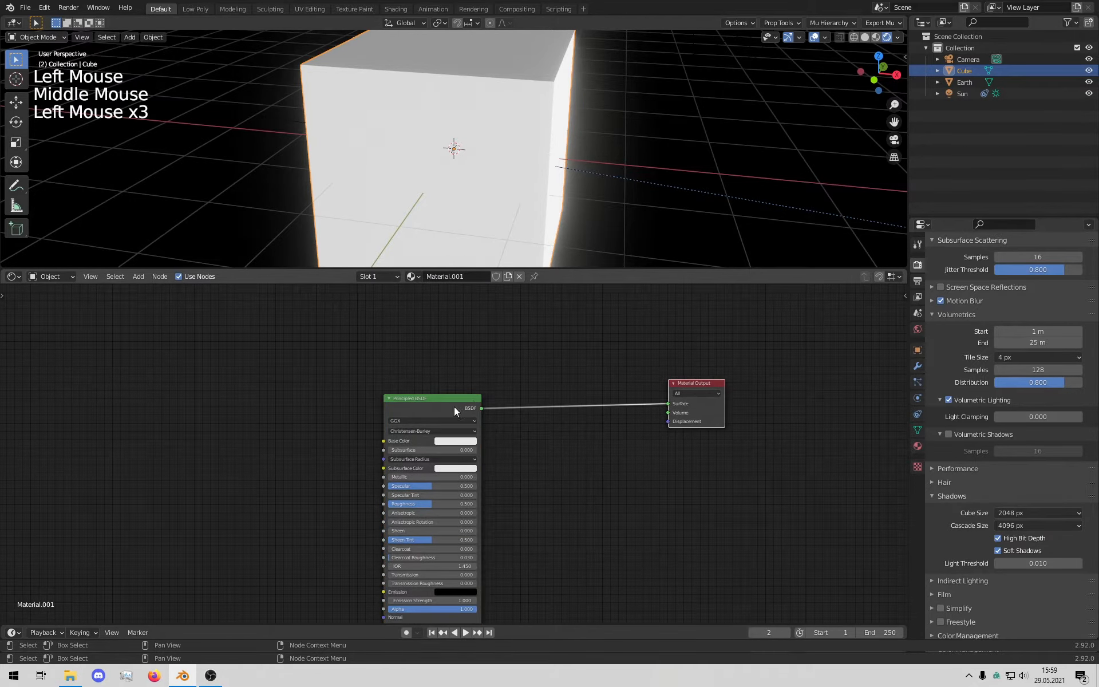
pyautogui.click(454, 407)
# Step: Replace the Principled BSDF with a Principled Volume feeding the Material Output's Volume
pyautogui.press('x')
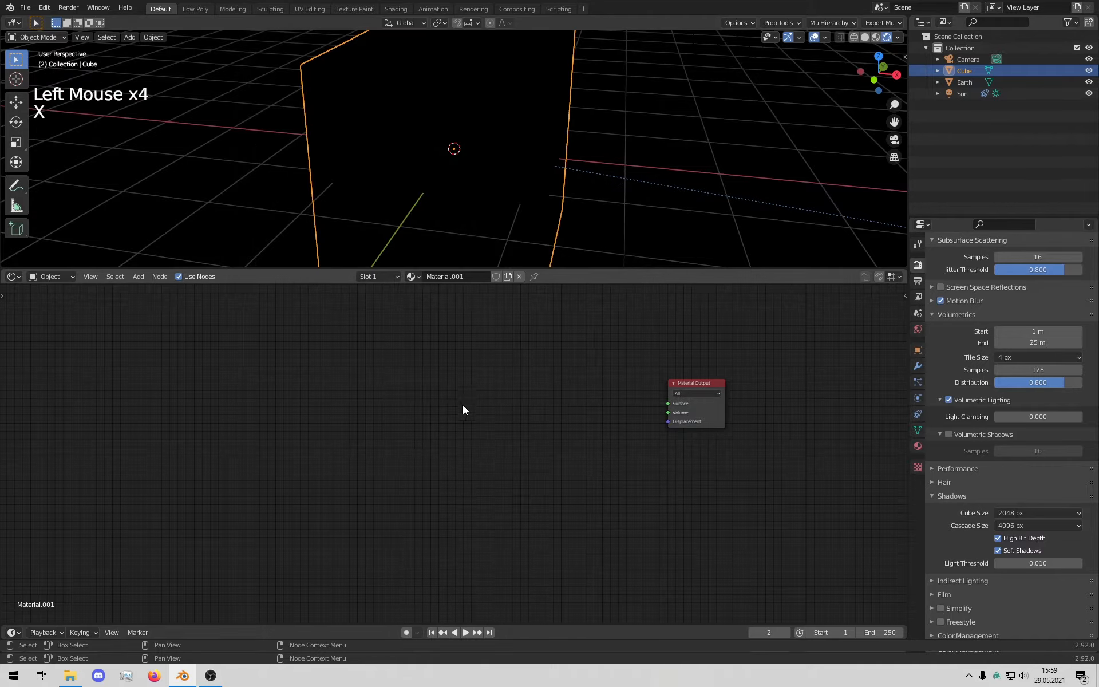
pyautogui.moveTo(463, 410); pyautogui.dragTo(480, 418, button='middle')
pyautogui.hotkey('shift', 'a')
pyautogui.click(449, 407)
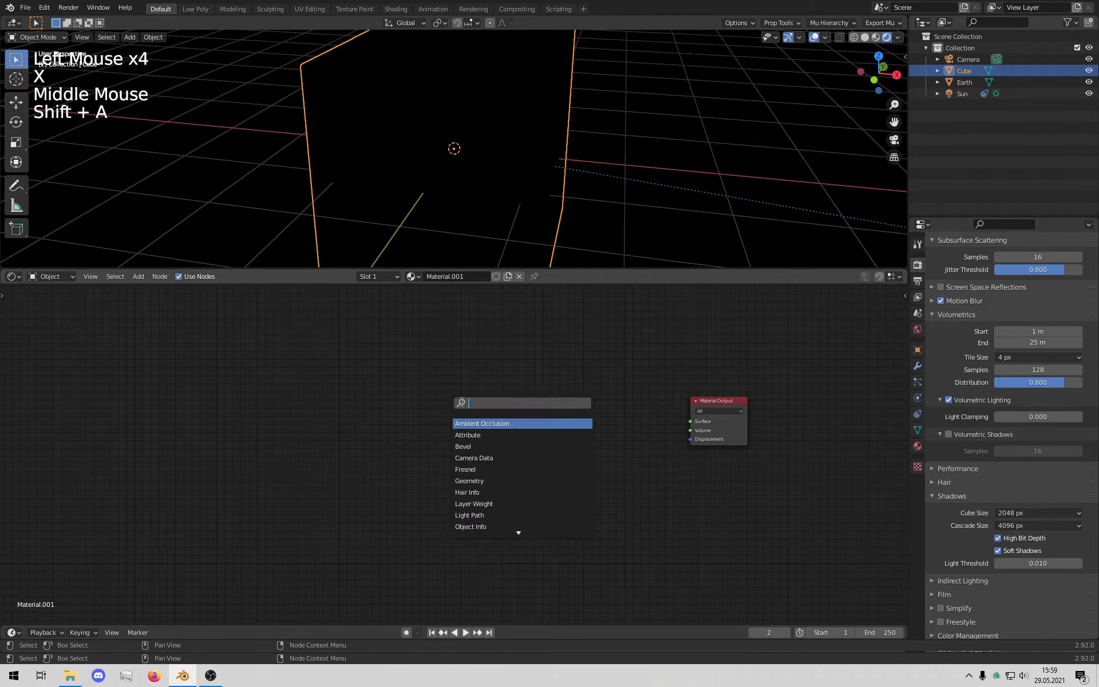
pyautogui.write('pri')
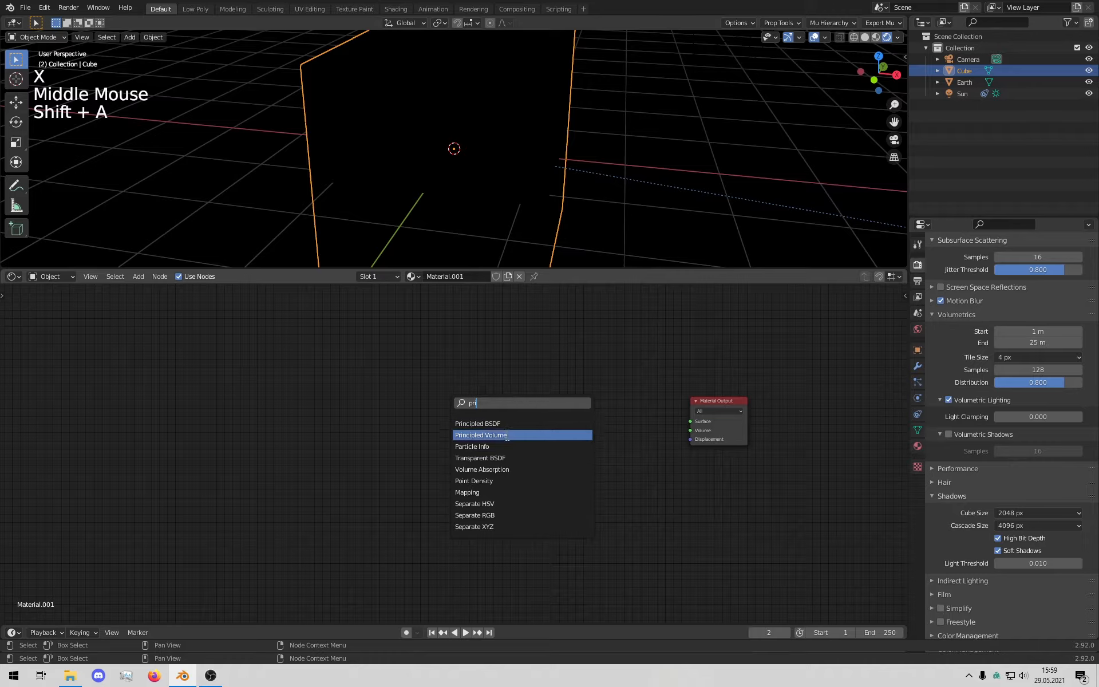
pyautogui.click(511, 436)
pyautogui.click(579, 436)
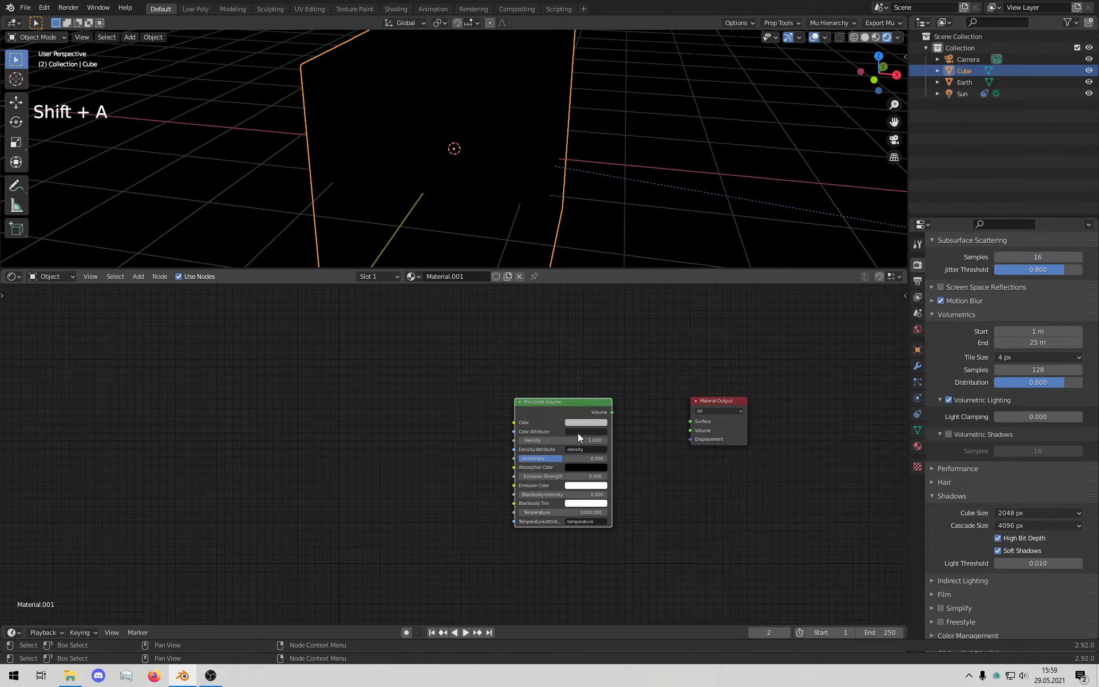
pyautogui.moveTo(612, 412); pyautogui.dragTo(690, 431)
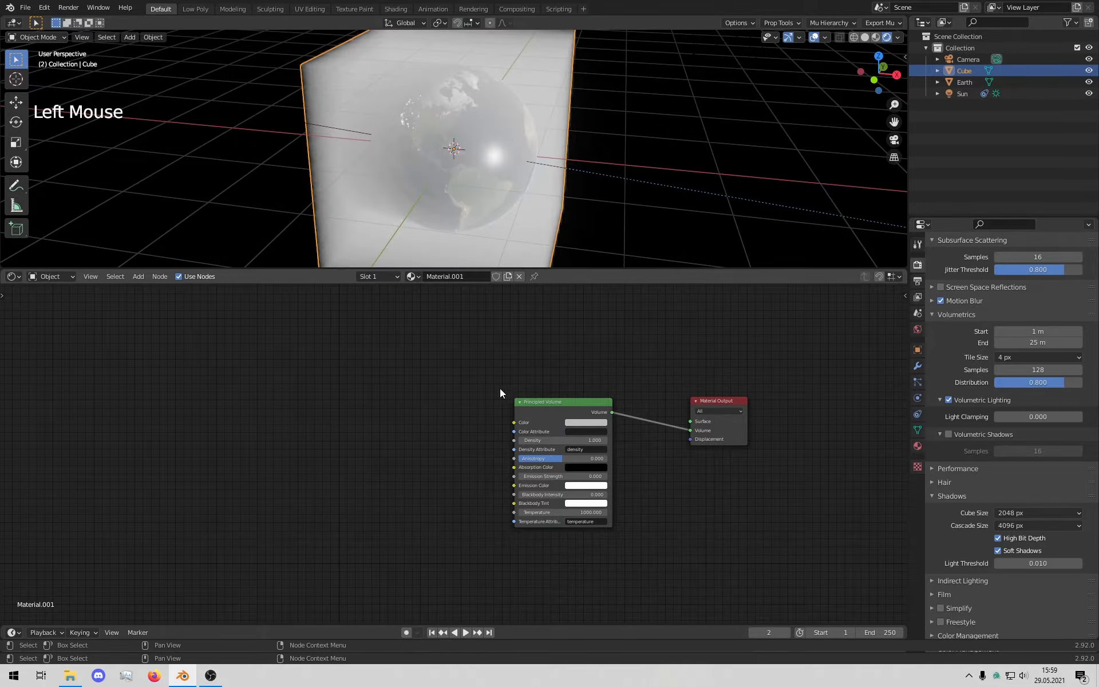
# Step: Orbit around the fog-filled cube and bring the material nodes back into view
pyautogui.moveTo(614, 156); pyautogui.dragTo(735, 122, button='middle')
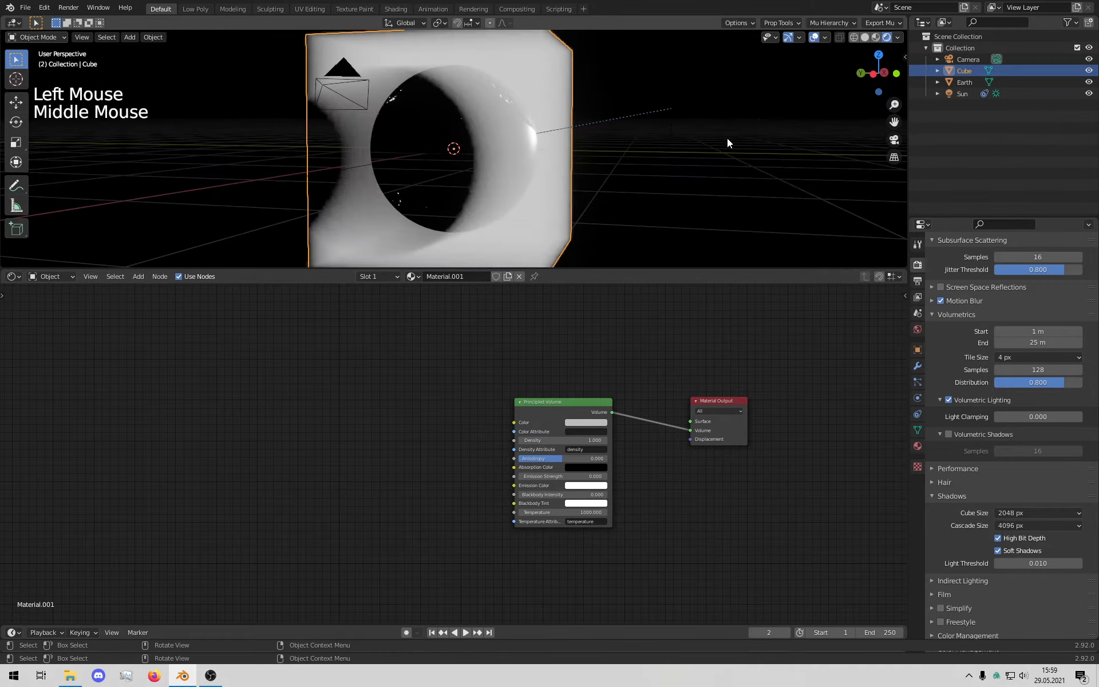
pyautogui.moveTo(475, 160)
pyautogui.mouseDown(button='middle')
pyautogui.moveTo(598, 177)
pyautogui.moveTo(574, 186)
pyautogui.moveTo(492, 170)
pyautogui.mouseUp(button='middle')
pyautogui.moveTo(620, 126); pyautogui.dragTo(550, 166, button='middle')
pyautogui.scroll(-4, 595, 172)
pyautogui.scroll(2, 551, 166)
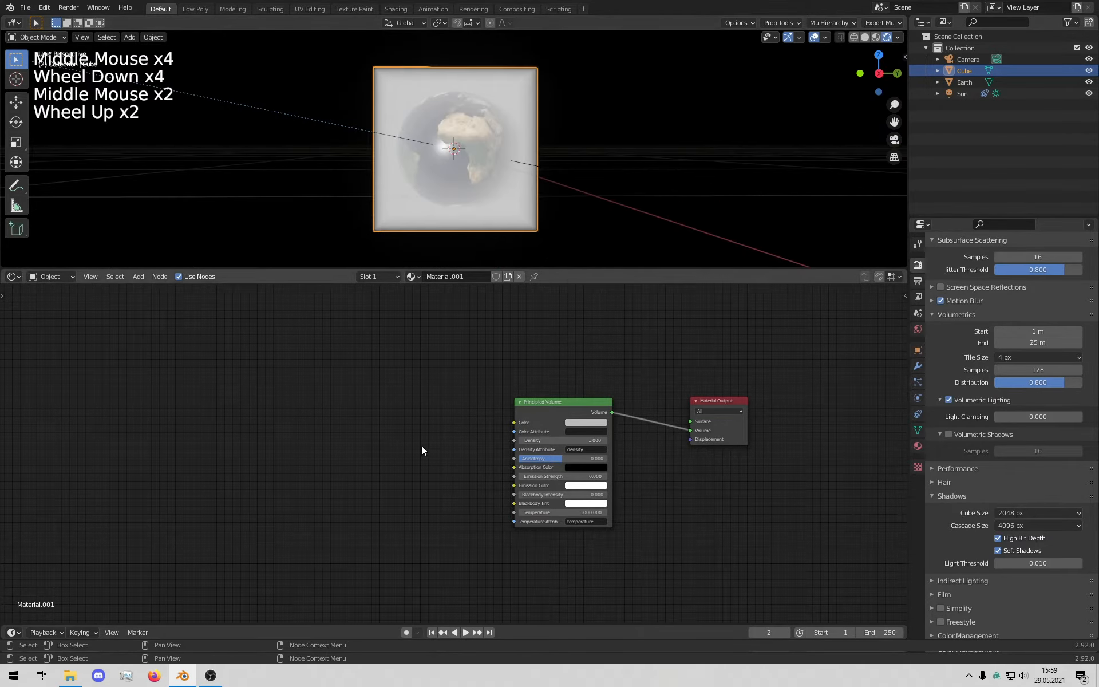
pyautogui.scroll(3, 459, 410)
pyautogui.moveTo(459, 410); pyautogui.dragTo(369, 430, button='middle')
pyautogui.scroll(4, 410, 444)
# Step: Add a Texture Coordinate node and position it on the left of the graph
pyautogui.hotkey('shift', 'a')
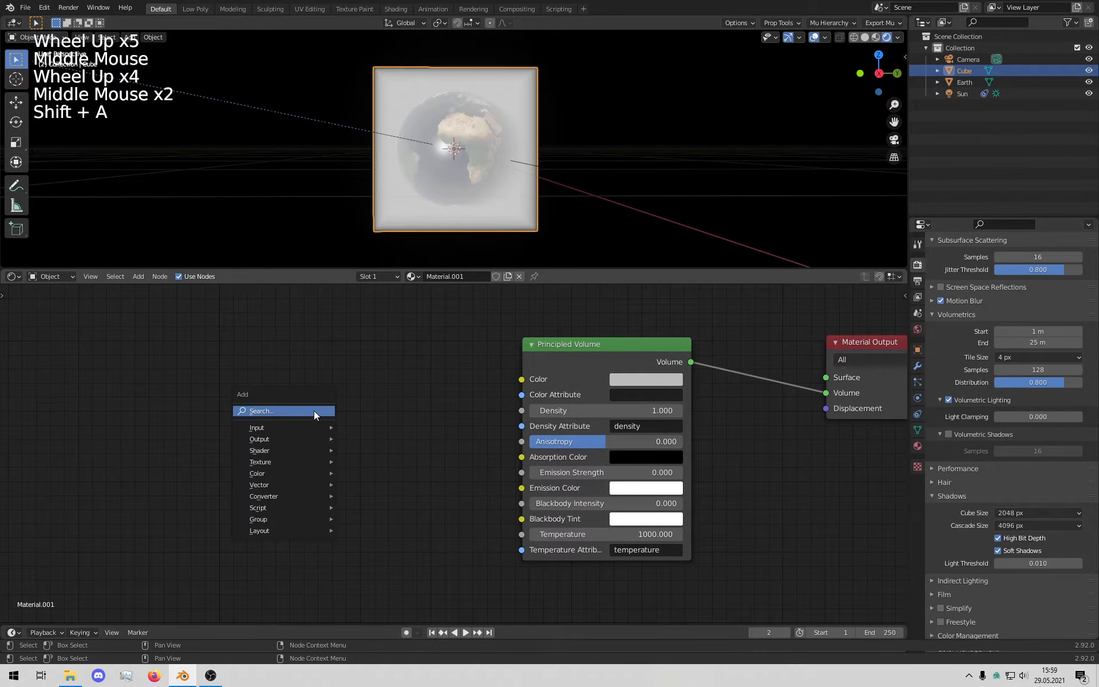
pyautogui.click(314, 410)
pyautogui.write('tex')
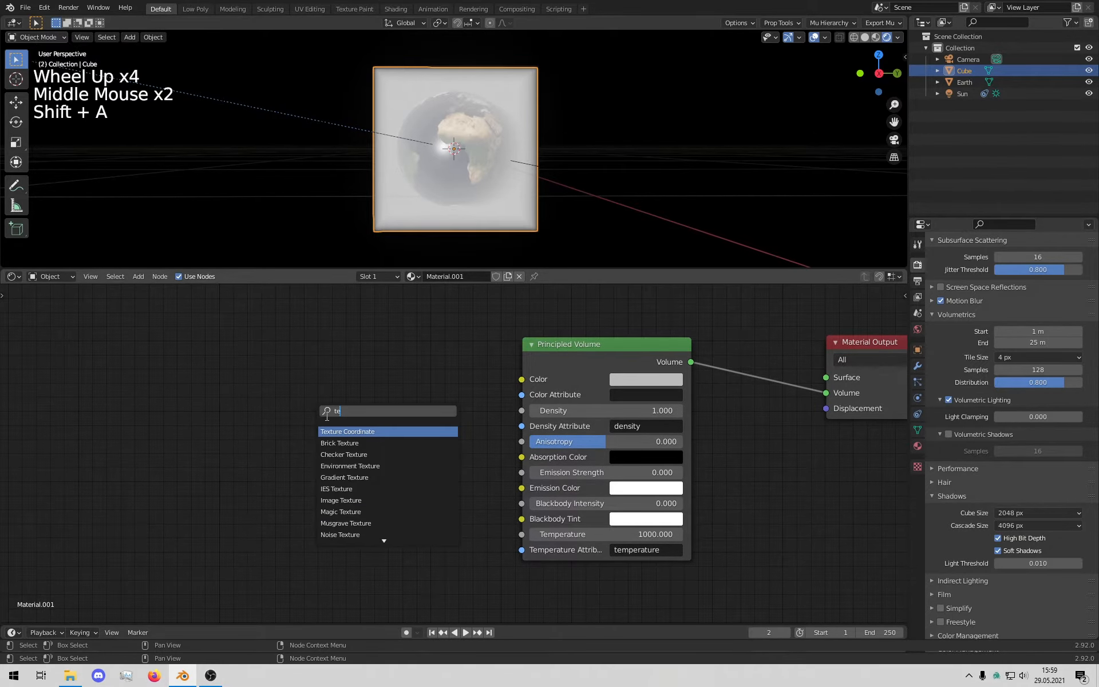
pyautogui.click(343, 431)
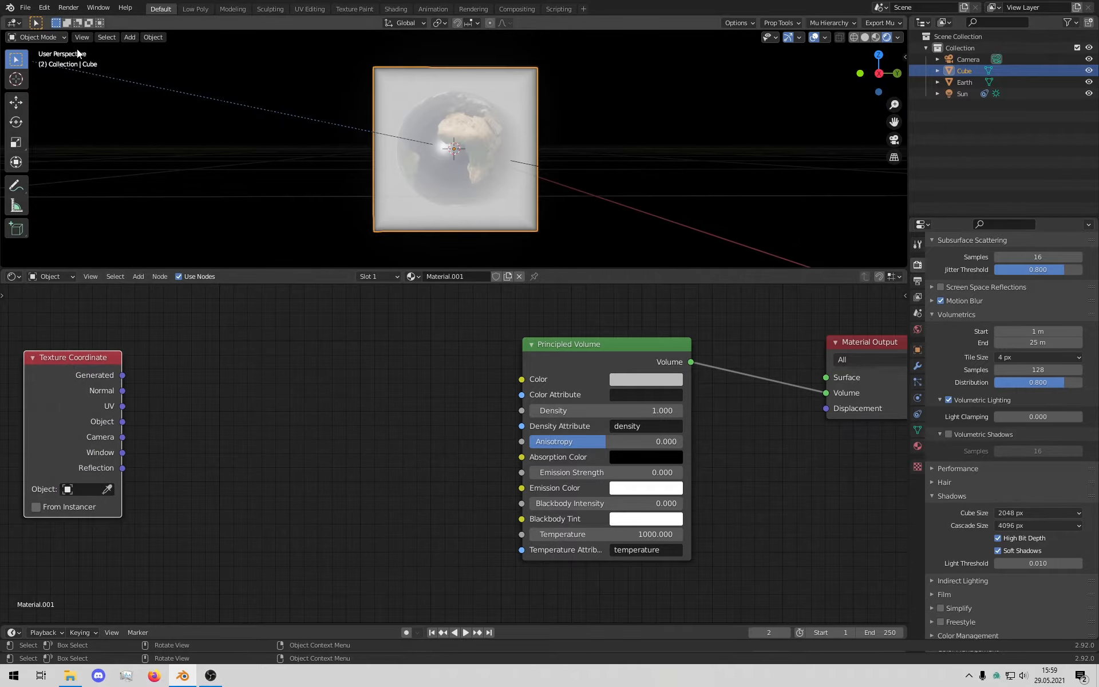
pyautogui.moveTo(163, 382); pyautogui.dragTo(452, 360, button='middle')
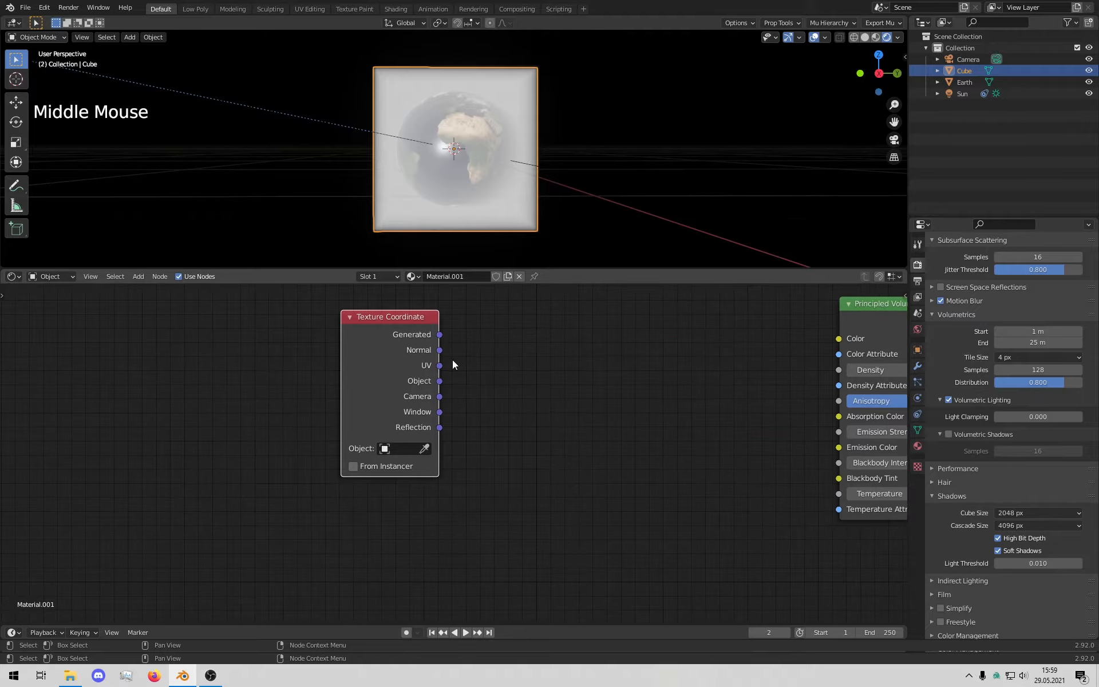
pyautogui.moveTo(385, 321); pyautogui.dragTo(305, 366)
pyautogui.moveTo(528, 373); pyautogui.dragTo(434, 393, button='middle')
# Step: Add a Mapping node and link Generated to its Vector input
pyautogui.hotkey('shift', 'a')
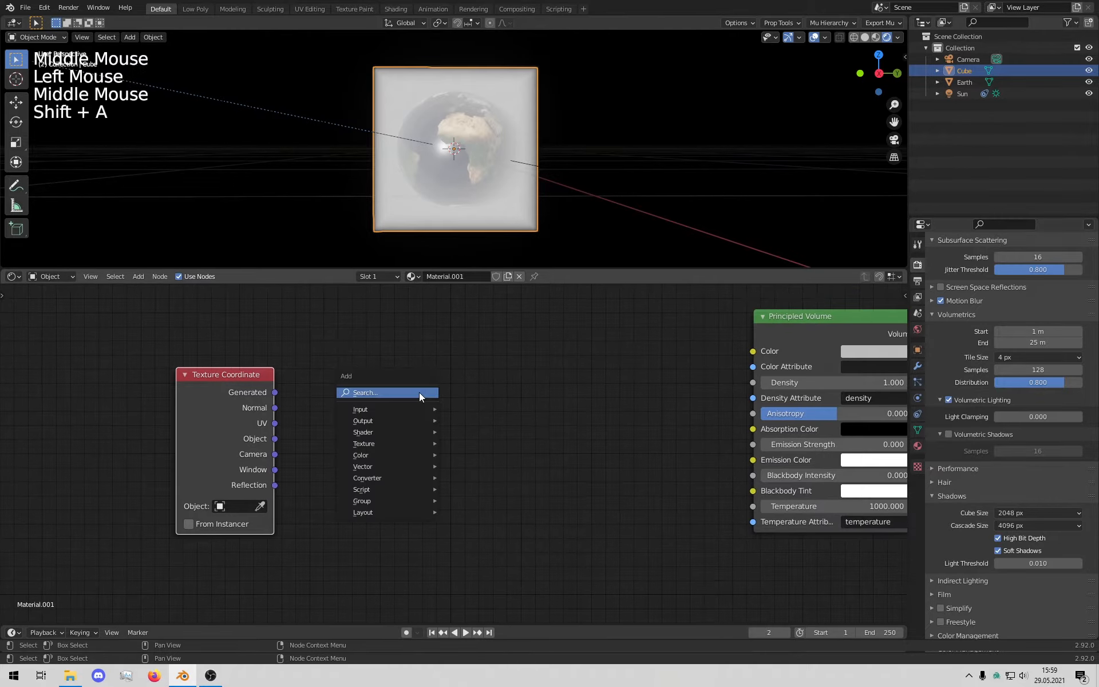
pyautogui.click(419, 392)
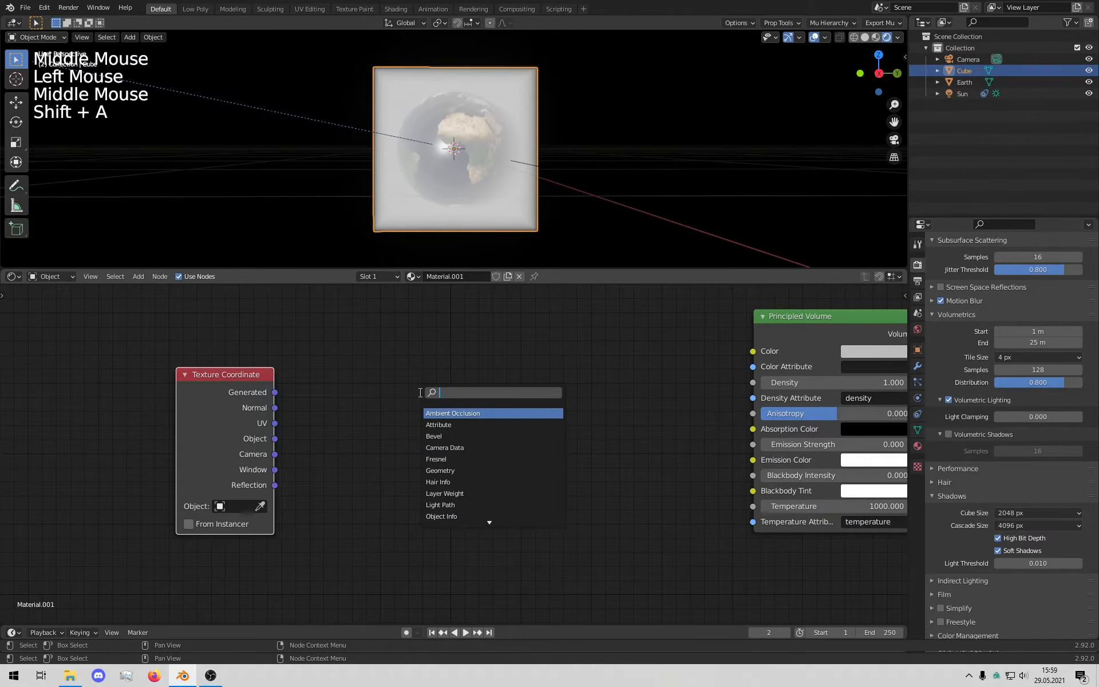
pyautogui.write('mapp')
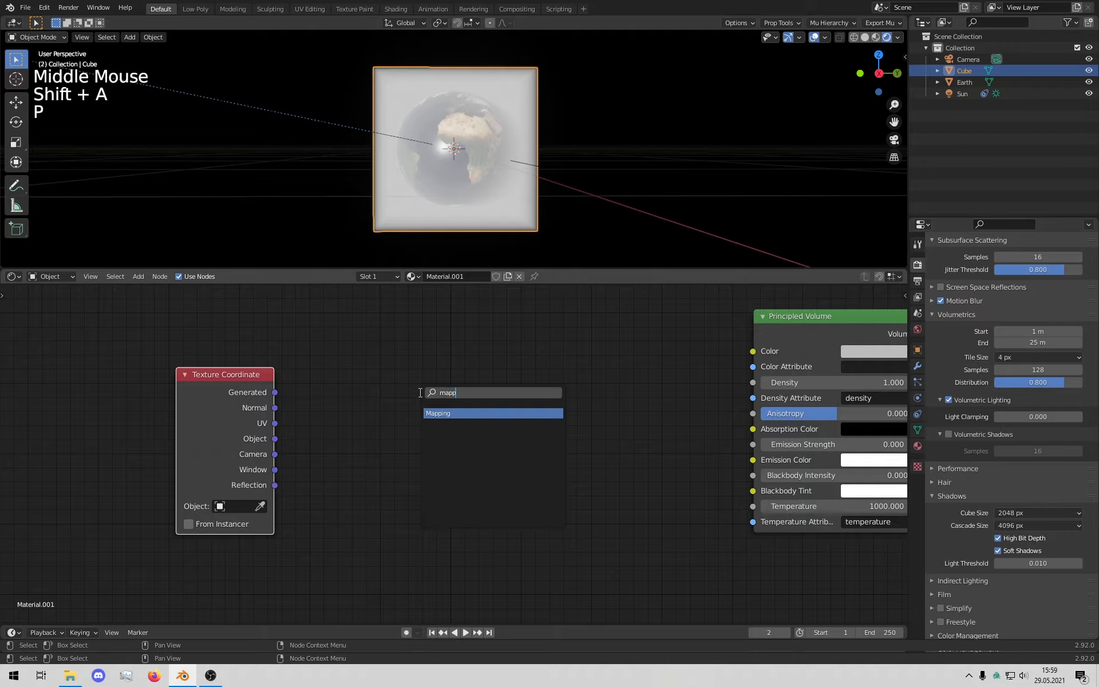
pyautogui.press('Return')
pyautogui.click(349, 329)
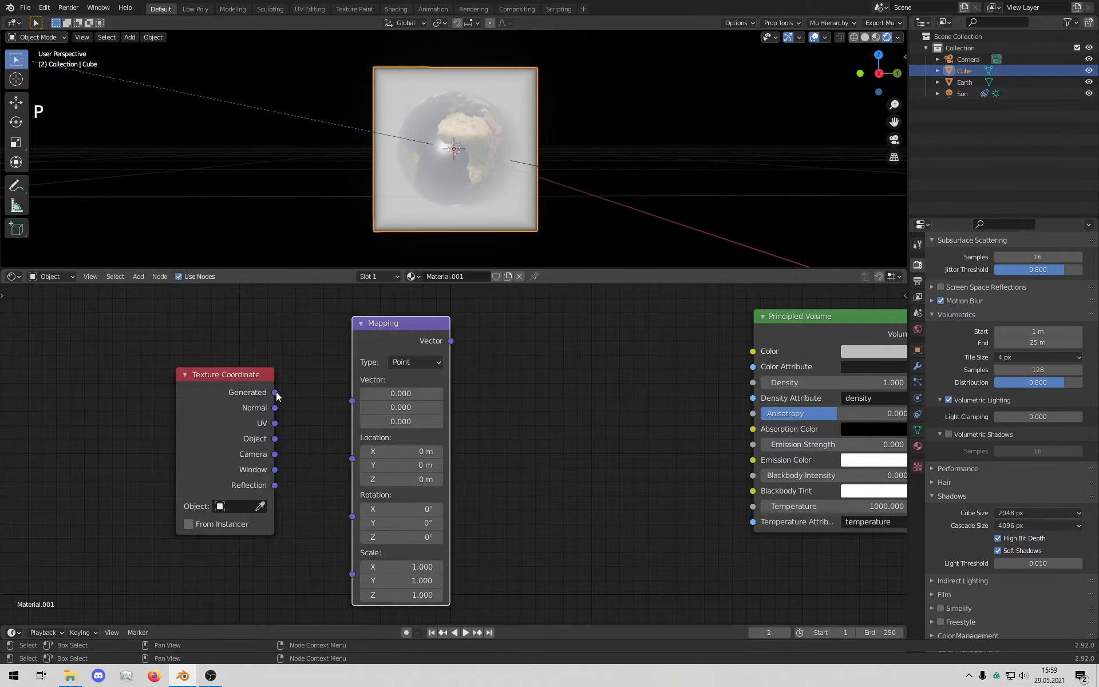
pyautogui.moveTo(276, 393); pyautogui.dragTo(353, 401)
pyautogui.moveTo(390, 330); pyautogui.dragTo(318, 329, button='middle')
pyautogui.moveTo(318, 328); pyautogui.dragTo(319, 359)
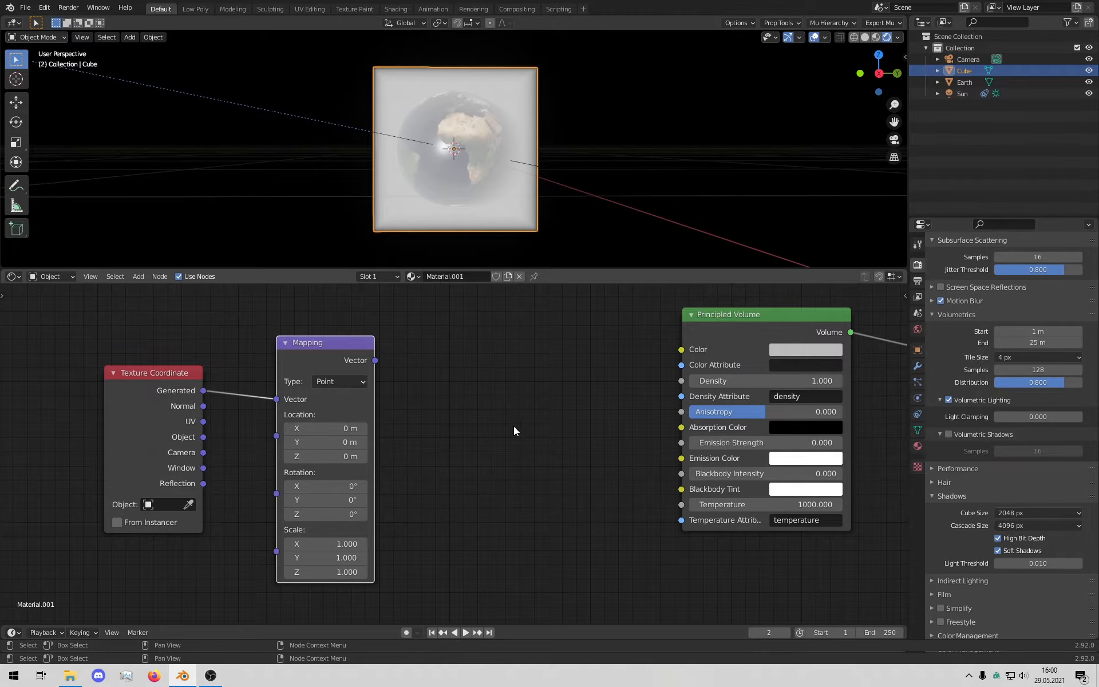
# Step: Shift the Principled Volume and Material Output nodes to the right to make room
pyautogui.moveTo(554, 413); pyautogui.dragTo(468, 405, button='middle')
pyautogui.scroll(-5, 468, 405)
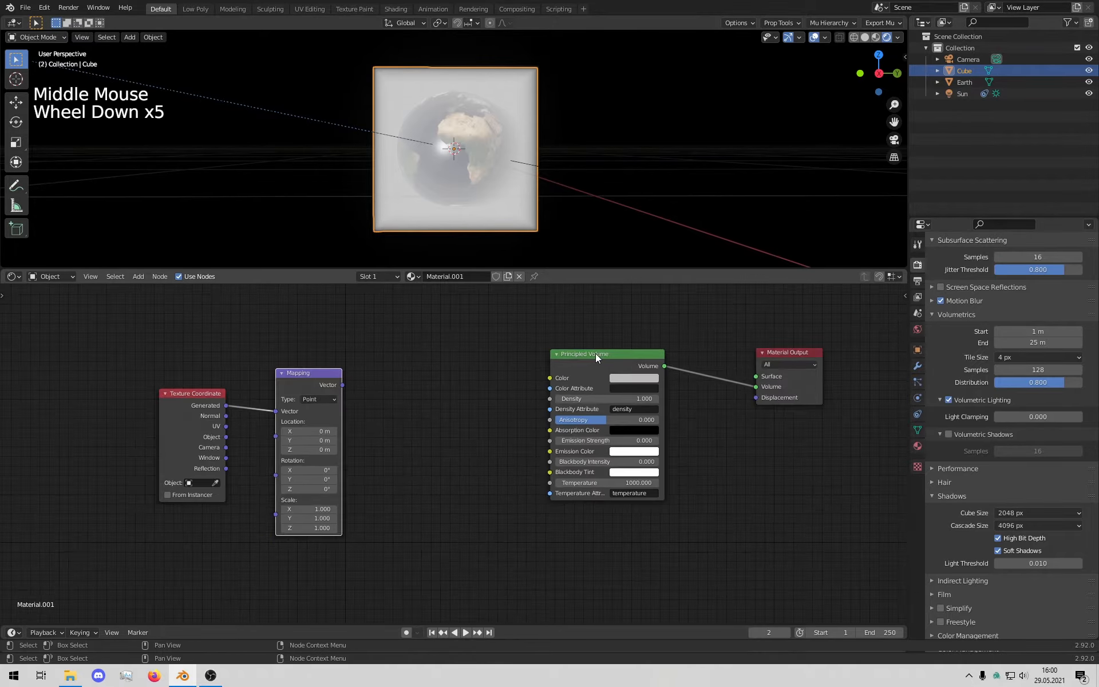
pyautogui.moveTo(595, 352); pyautogui.dragTo(634, 368)
pyautogui.moveTo(544, 547); pyautogui.dragTo(900, 350)
pyautogui.click(752, 378)
pyautogui.moveTo(752, 369); pyautogui.dragTo(791, 362)
pyautogui.moveTo(474, 434); pyautogui.dragTo(514, 415, button='middle')
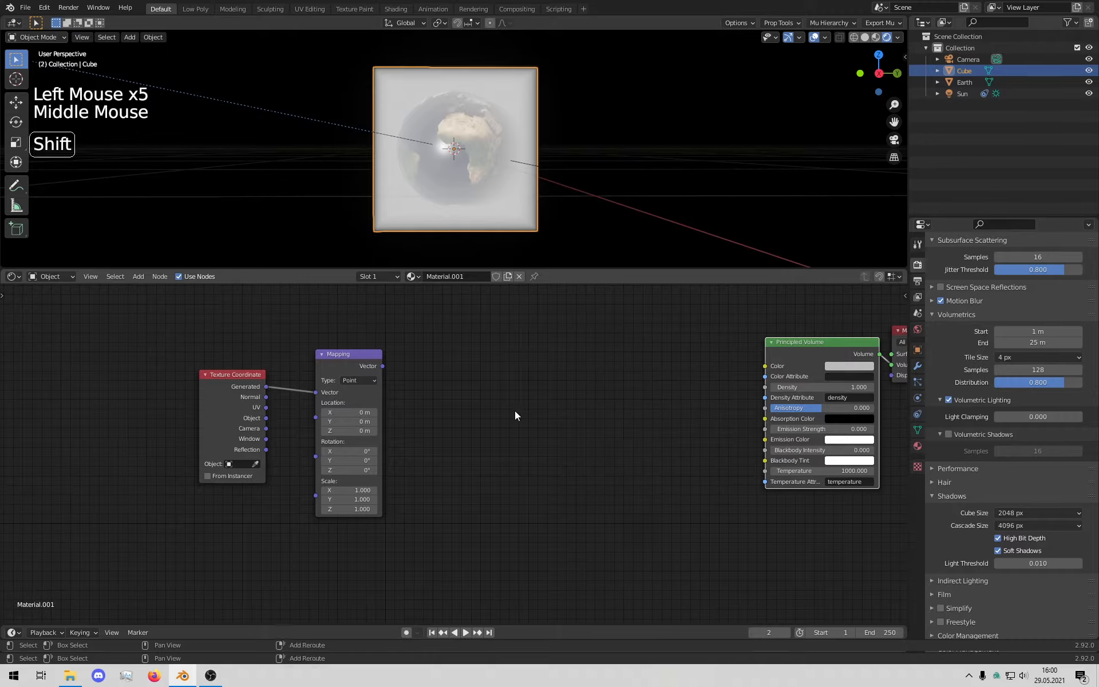
# Step: Add a Gradient Texture node and set its type to Spherical
pyautogui.hotkey('shift', 'a')
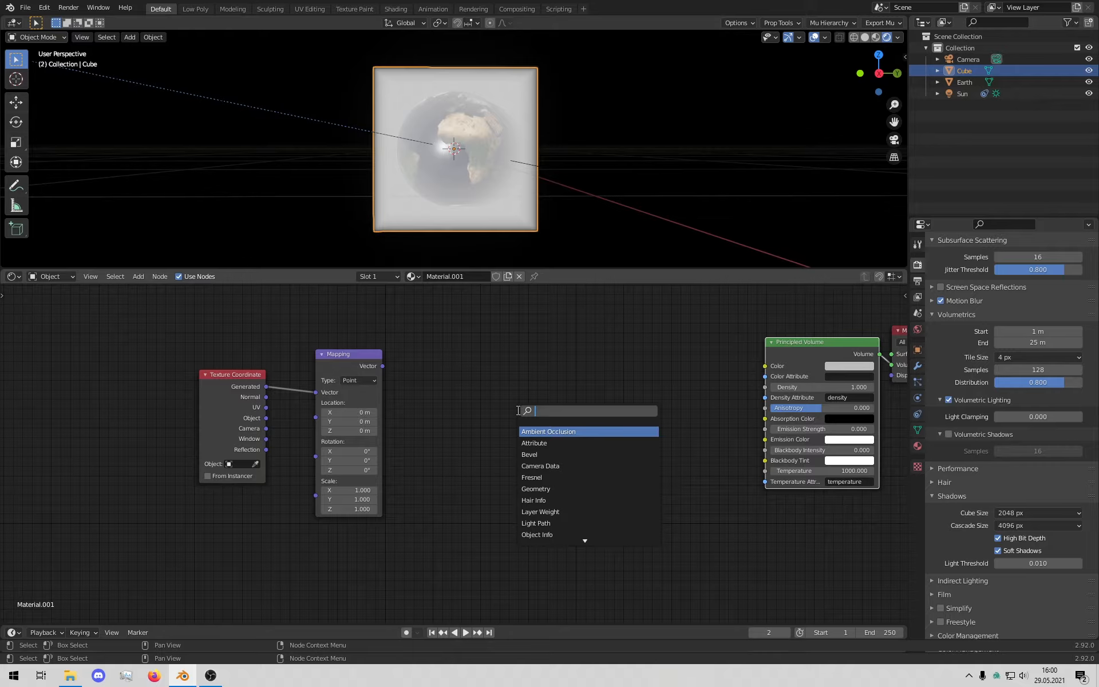
pyautogui.write('gra')
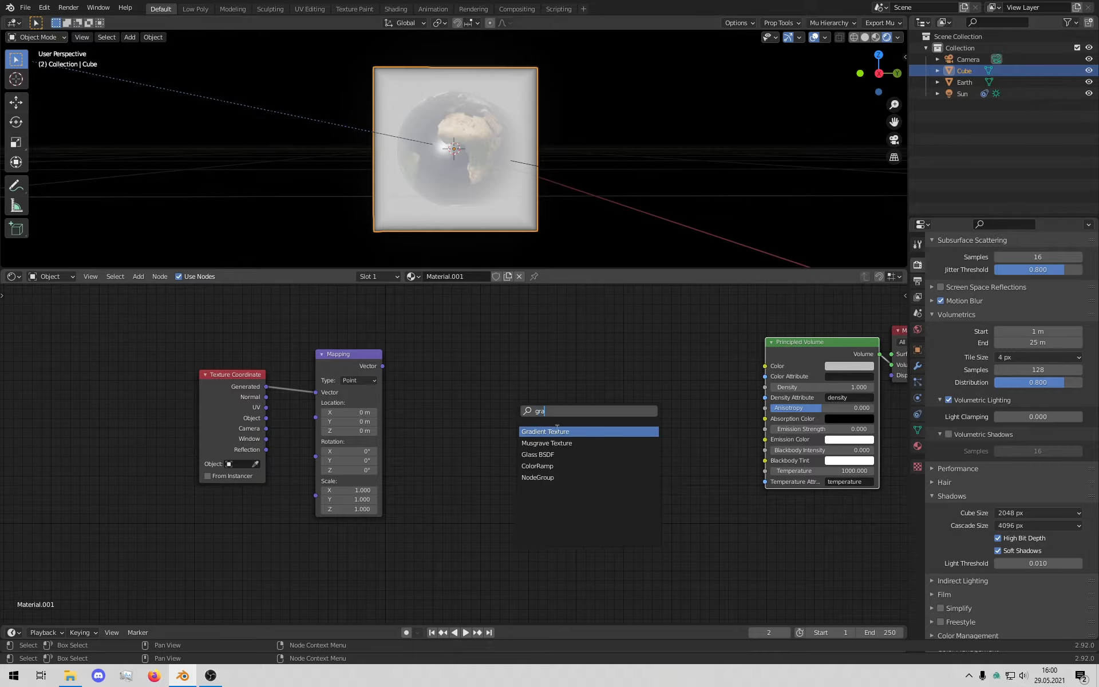
pyautogui.press('Return')
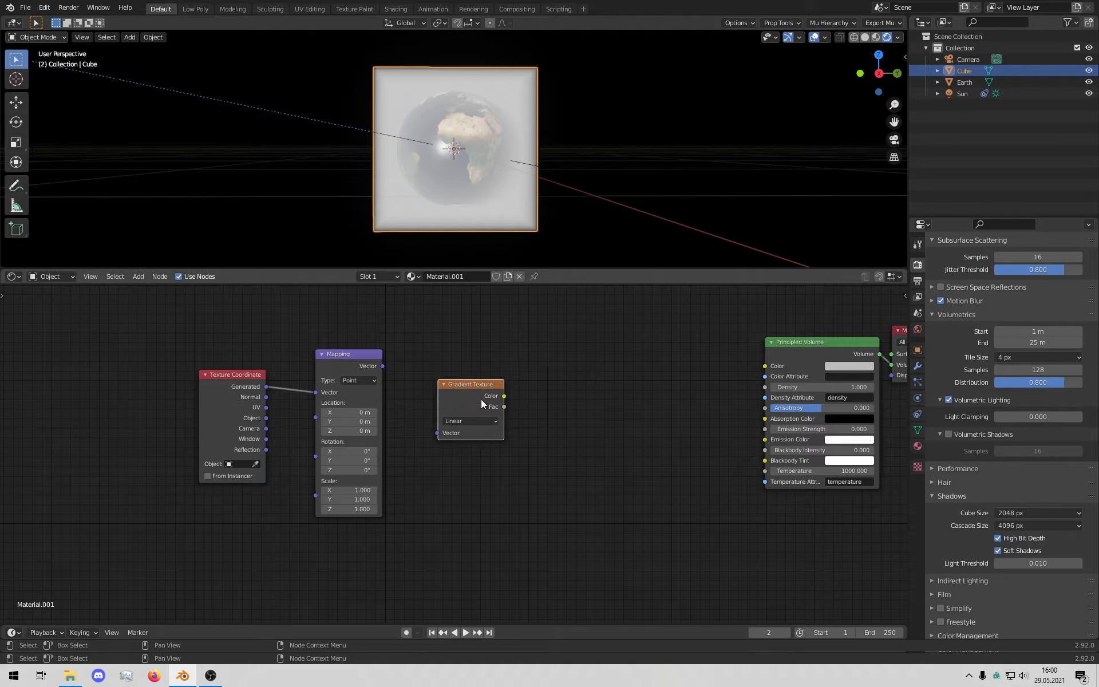
pyautogui.click(484, 420)
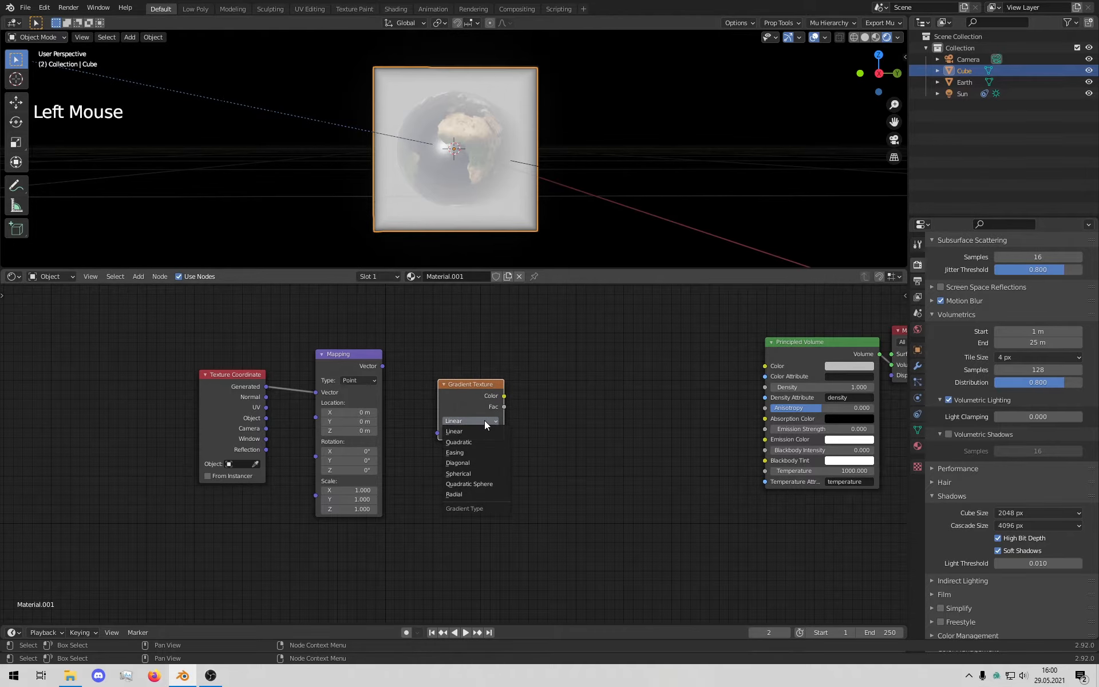
pyautogui.click(478, 473)
pyautogui.scroll(4, 479, 431)
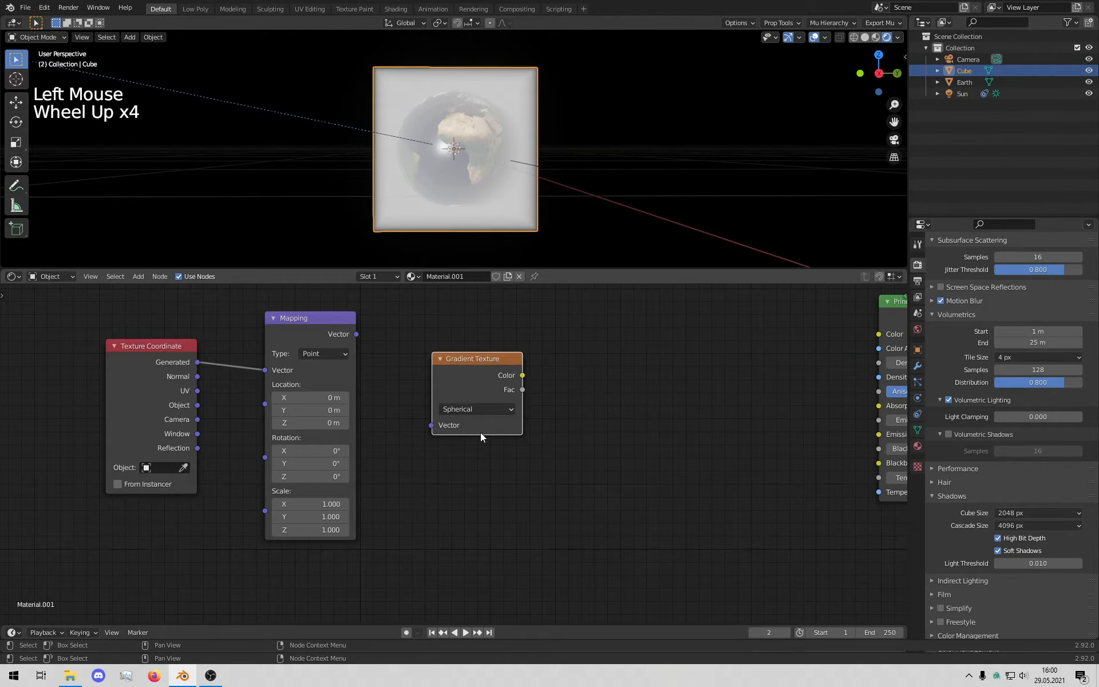
pyautogui.click(450, 413)
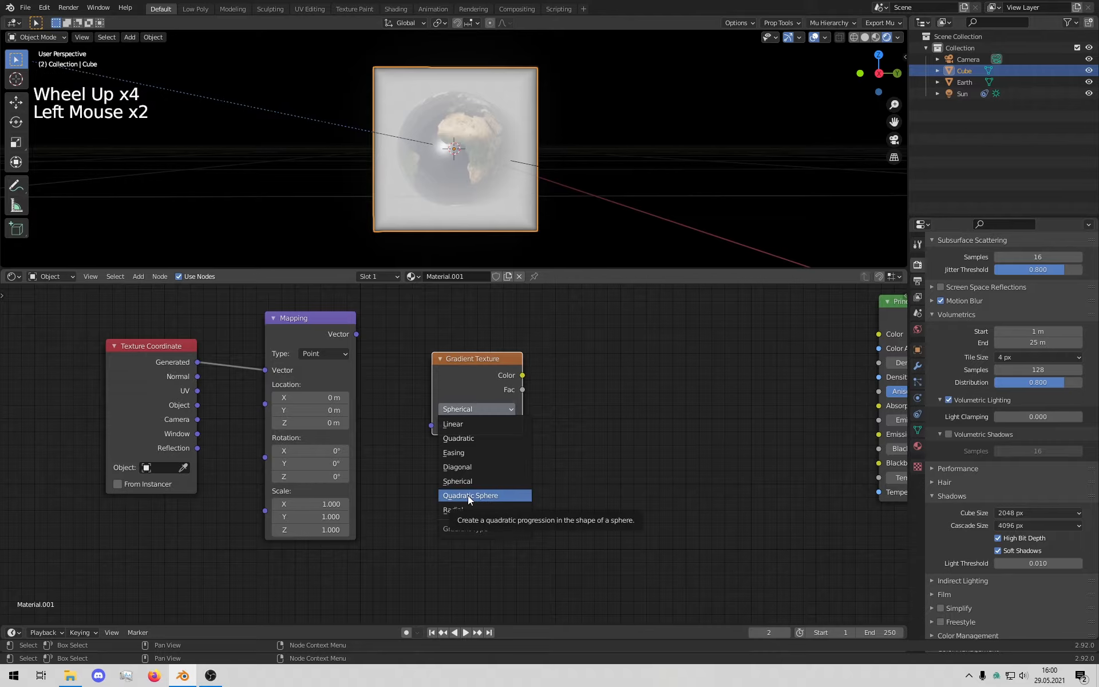
pyautogui.click(627, 405)
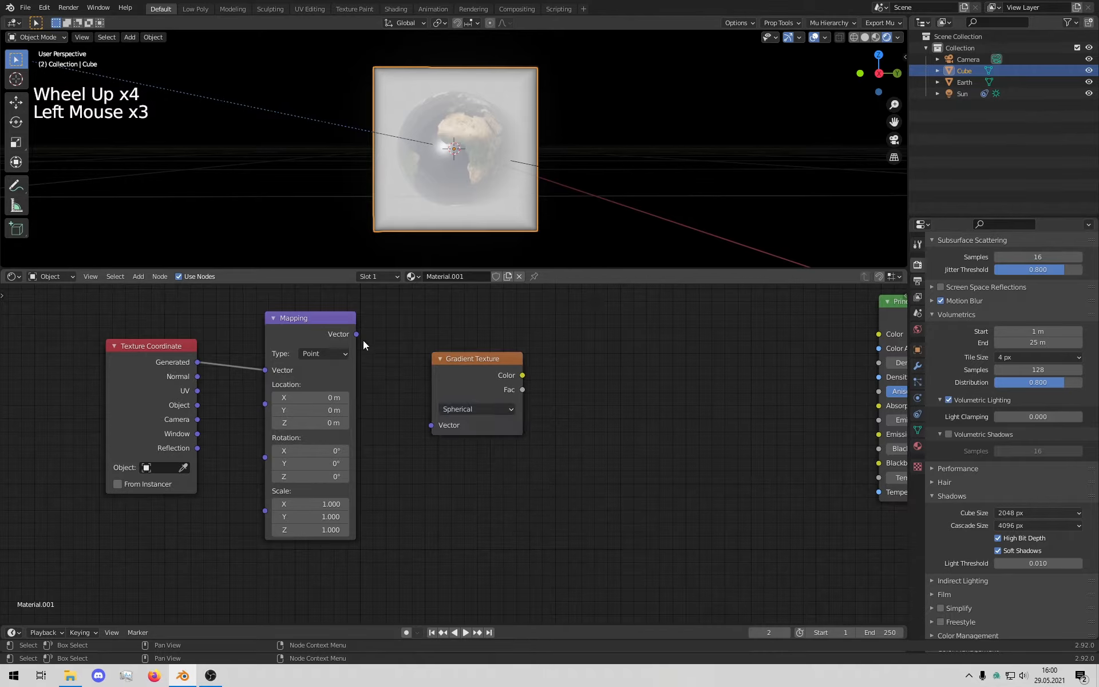
# Step: Connect Mapping's Vector output to the Gradient Texture and realign the nodes
pyautogui.moveTo(357, 334); pyautogui.dragTo(432, 424)
pyautogui.moveTo(465, 367); pyautogui.dragTo(427, 361)
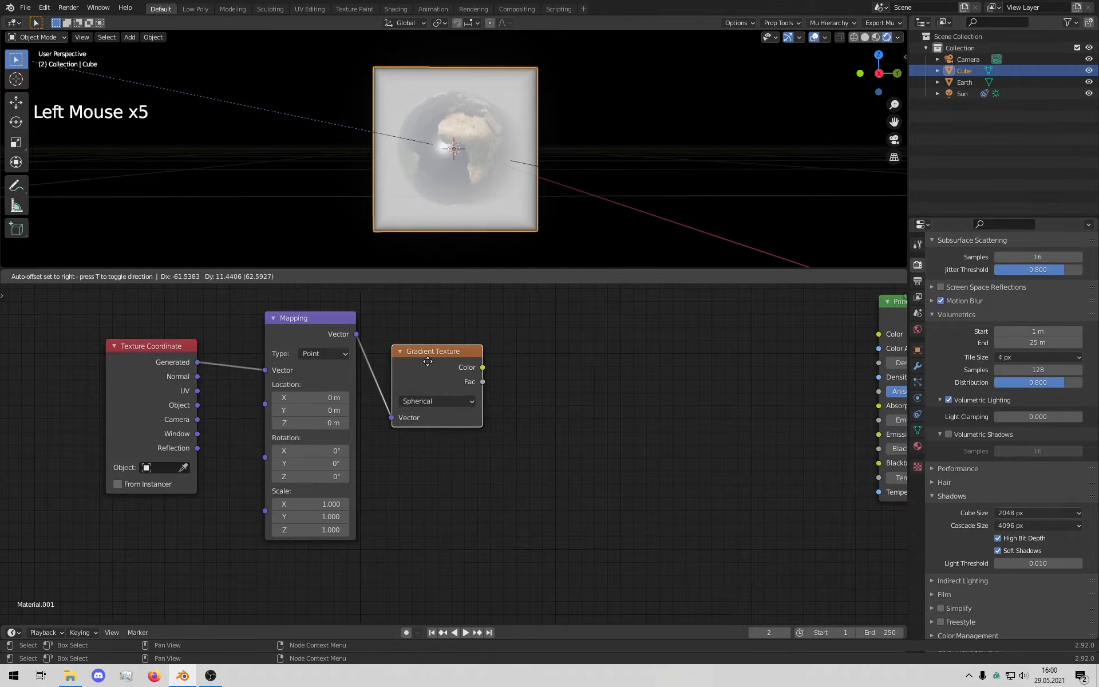
pyautogui.moveTo(623, 401); pyautogui.dragTo(526, 406, button='middle')
pyautogui.moveTo(211, 595); pyautogui.dragTo(353, 328)
pyautogui.moveTo(378, 369); pyautogui.dragTo(354, 370)
pyautogui.click(450, 411)
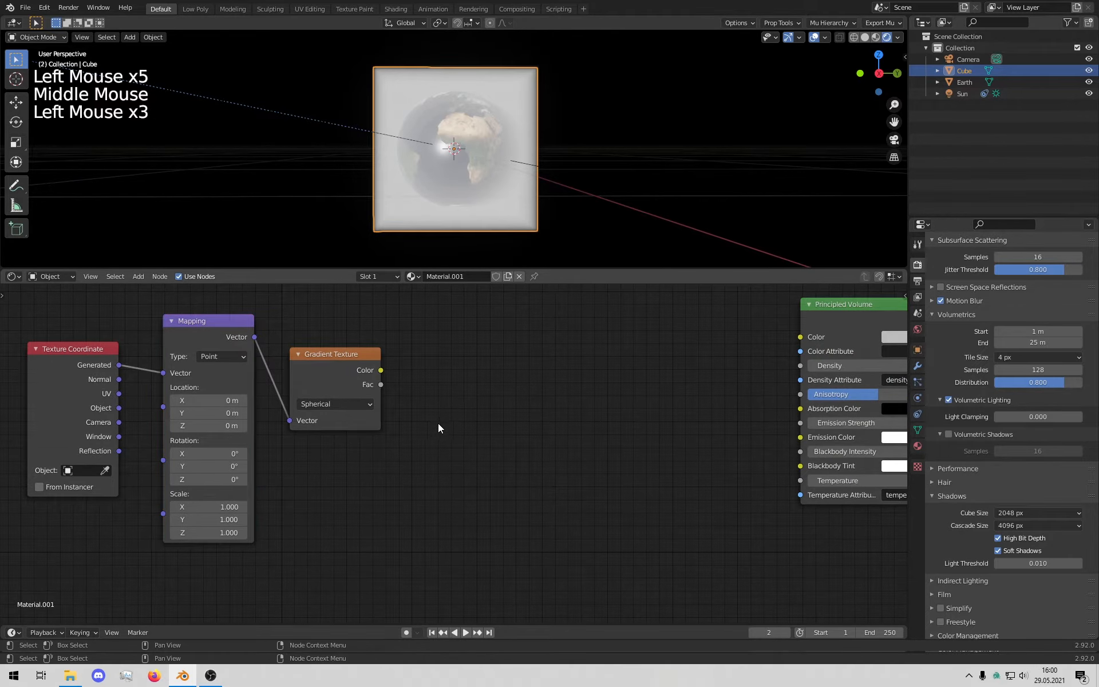
pyautogui.moveTo(445, 387); pyautogui.dragTo(425, 398, button='middle')
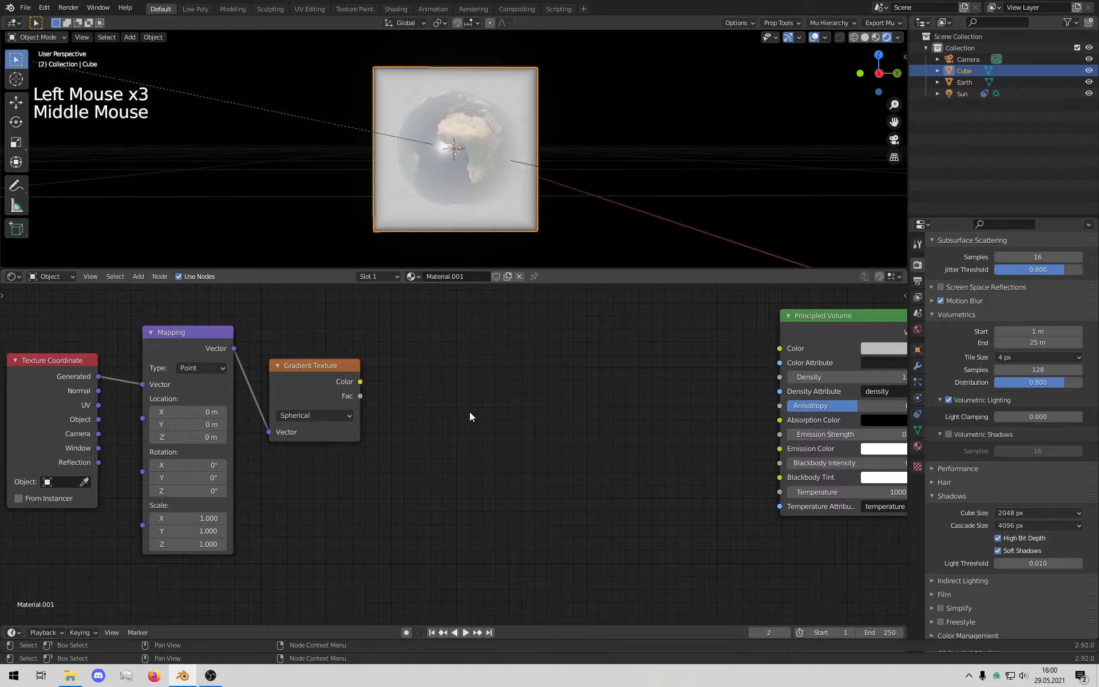
pyautogui.hotkey('shift', 'a')
pyautogui.click(486, 396)
# Step: Add a ColorRamp node in front of the Principled Volume
pyautogui.write('colo')
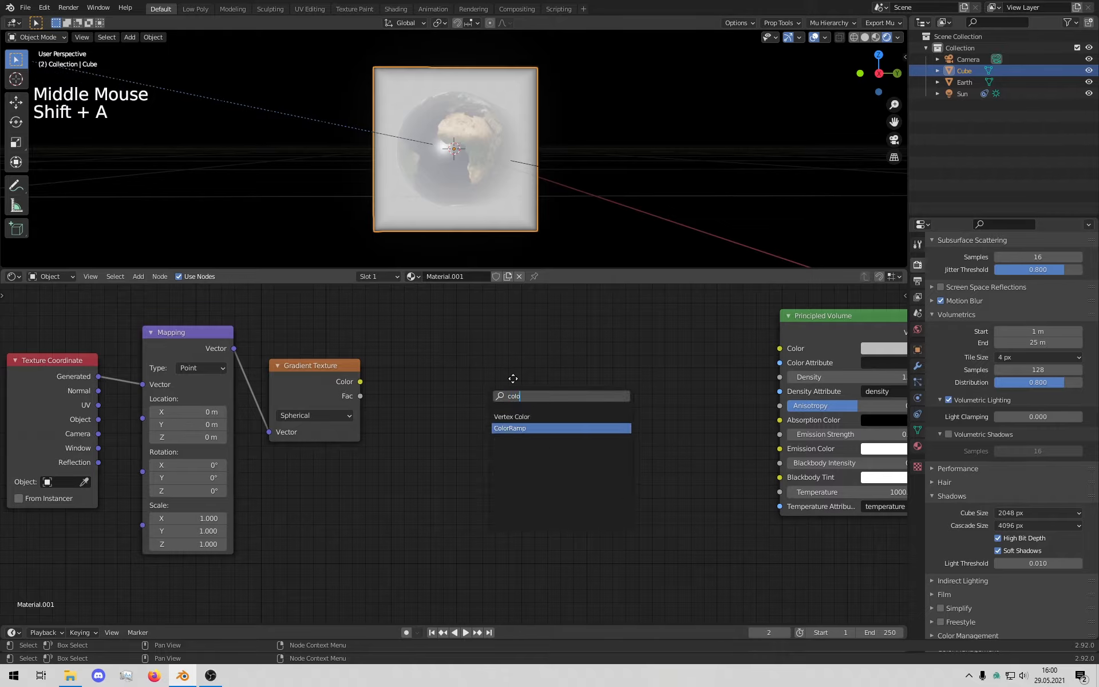
pyautogui.click(509, 428)
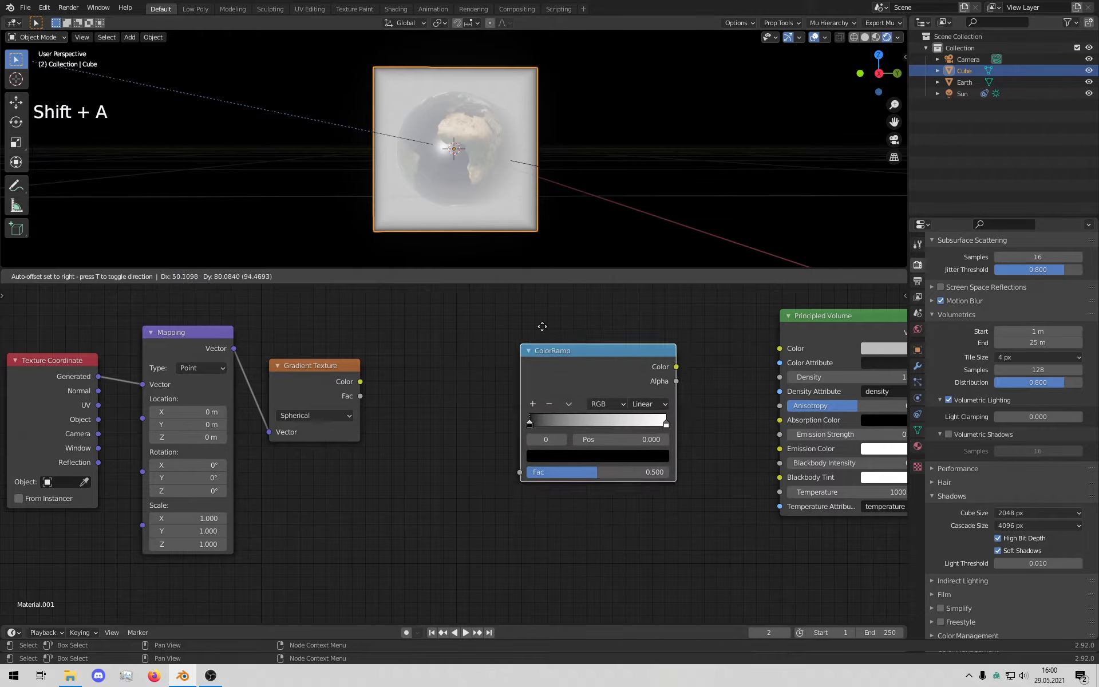
pyautogui.click(430, 337)
# Step: Link Gradient Texture Color to ColorRamp Fac, and ColorRamp Color to the volume Density
pyautogui.moveTo(360, 381); pyautogui.dragTo(385, 403)
pyautogui.moveTo(398, 458); pyautogui.dragTo(404, 482)
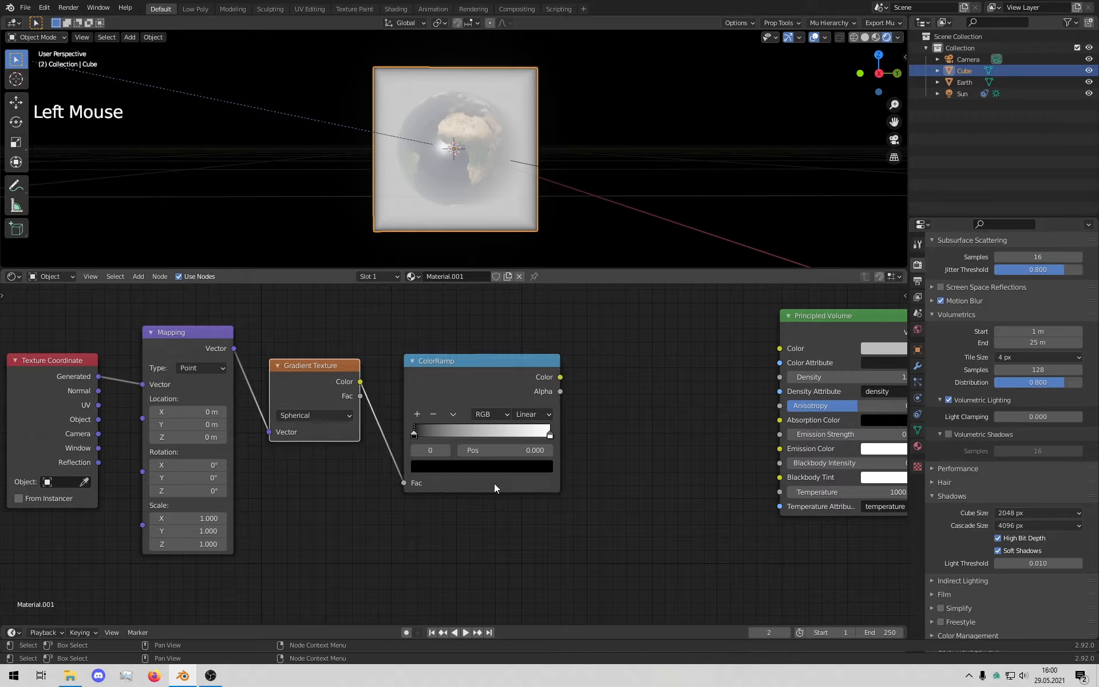
pyautogui.moveTo(560, 376); pyautogui.dragTo(771, 379)
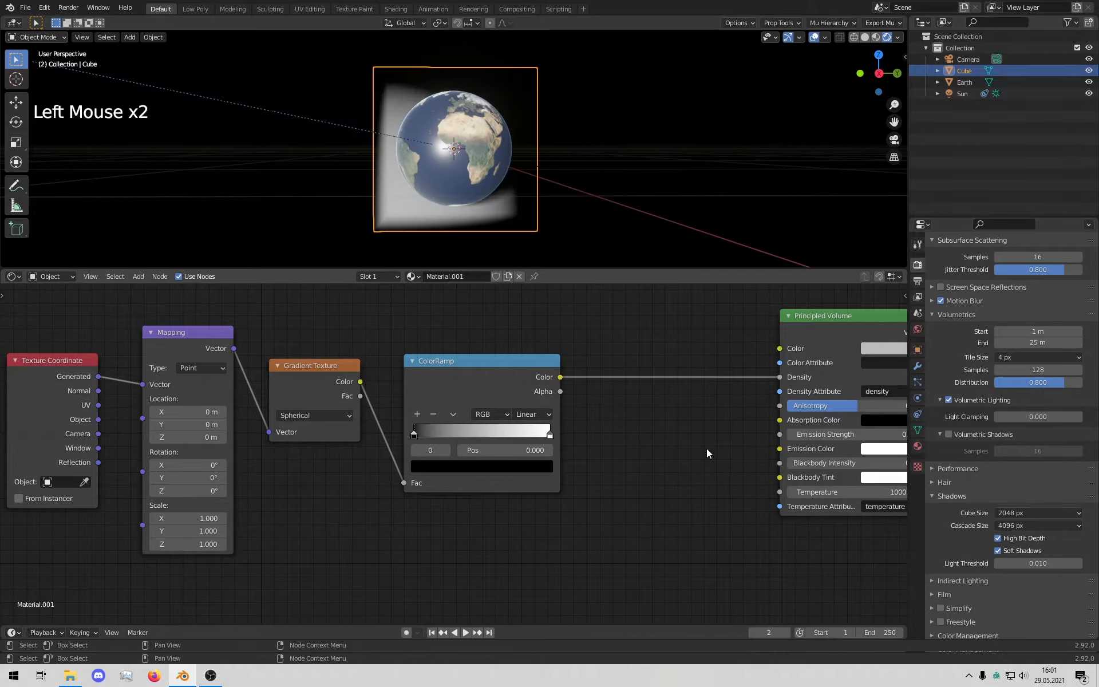
pyautogui.moveTo(477, 191); pyautogui.dragTo(359, 206, button='middle')
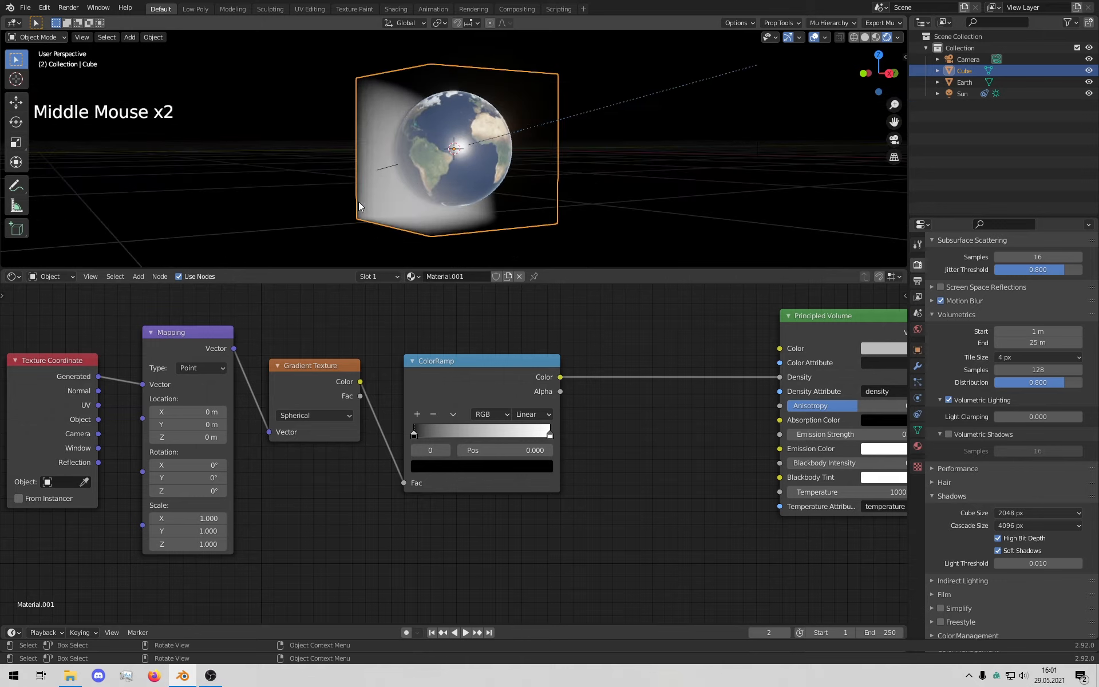
pyautogui.moveTo(392, 108); pyautogui.dragTo(492, 179, button='middle')
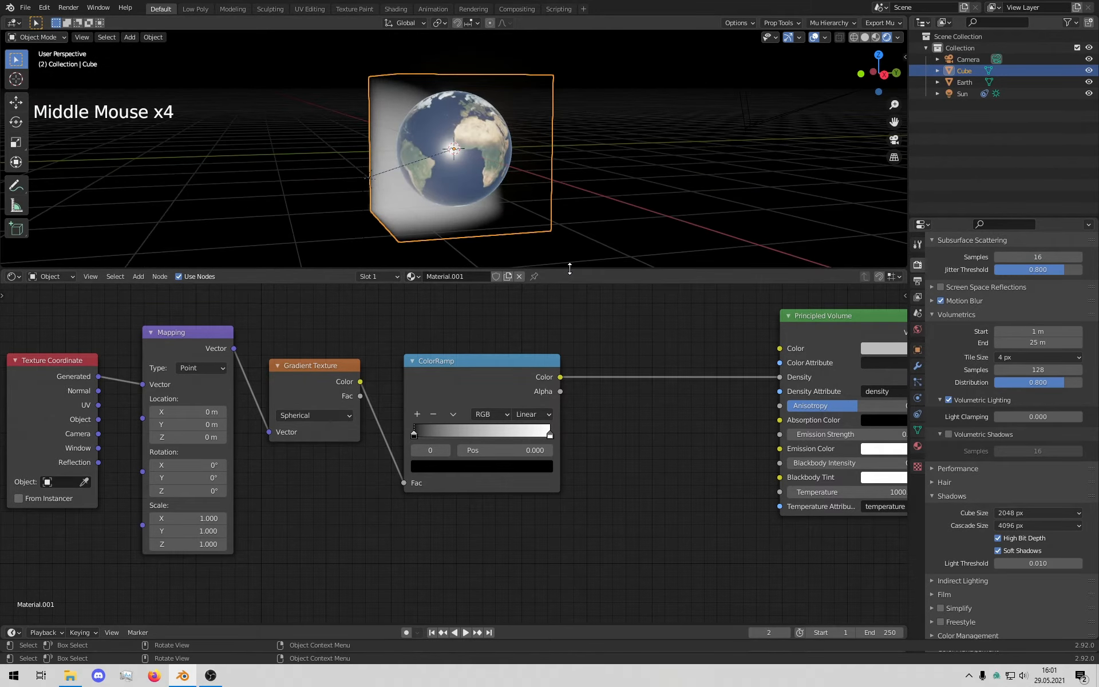
pyautogui.moveTo(242, 531); pyautogui.dragTo(461, 520, button='middle')
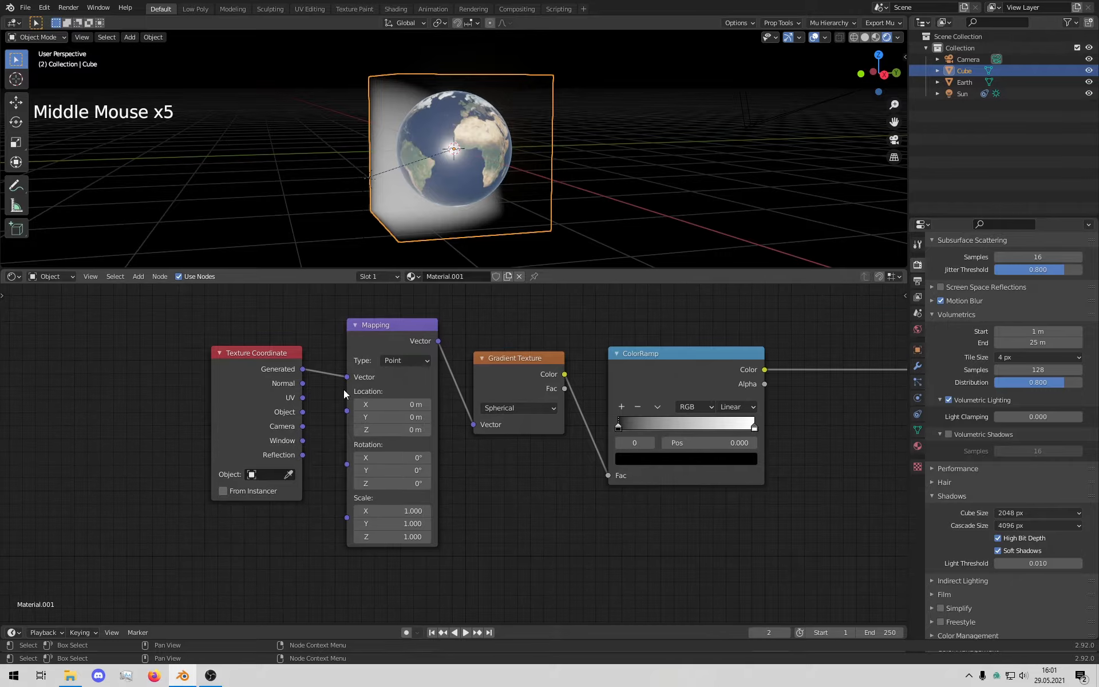
# Step: Set the Mapping node's Location X, Y and Z each to -0.5 m
pyautogui.click(400, 404)
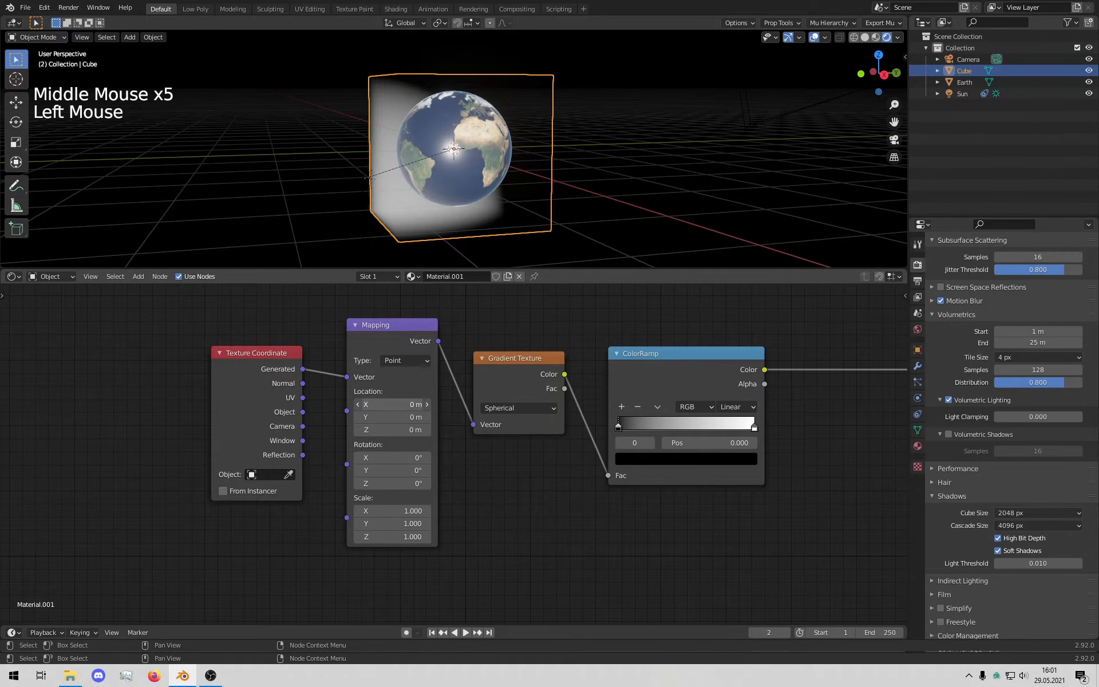
pyautogui.press('BackSpace')
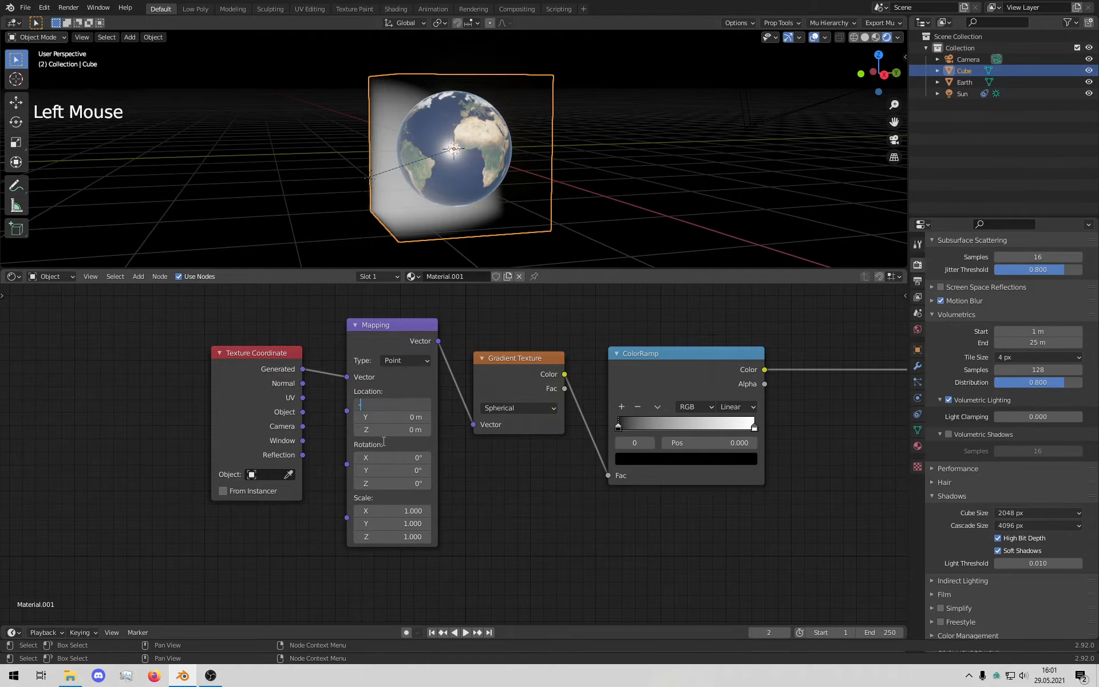
pyautogui.write('-0.5')
pyautogui.press('Return')
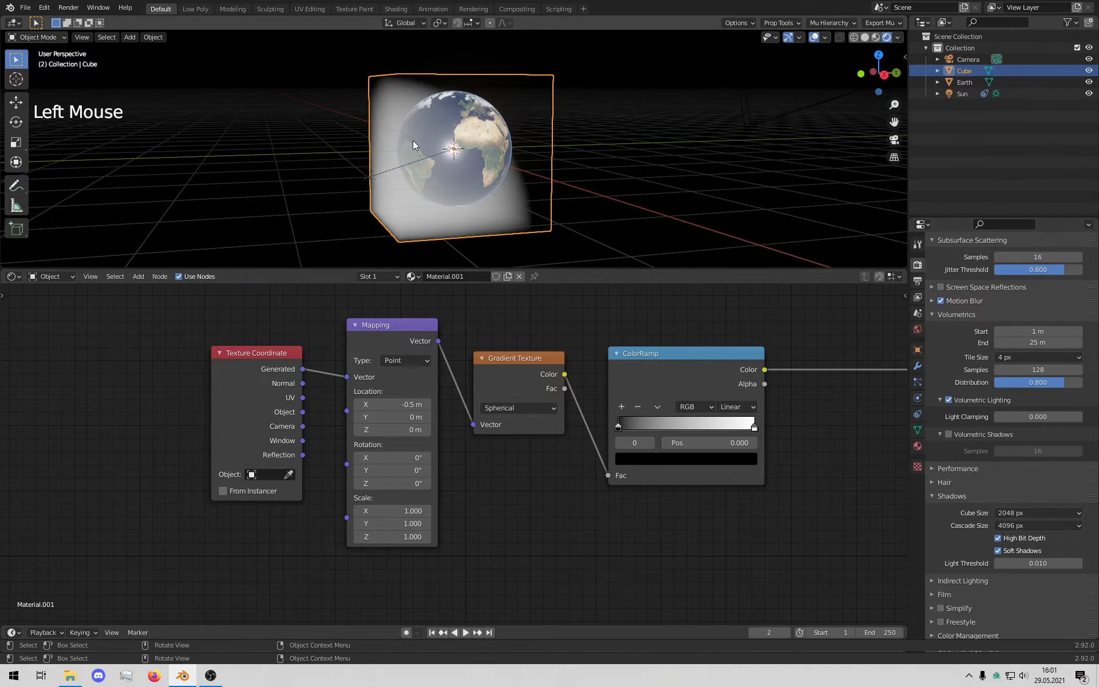
pyautogui.moveTo(487, 157)
pyautogui.mouseDown(button='middle')
pyautogui.moveTo(520, 153)
pyautogui.moveTo(507, 158)
pyautogui.mouseUp(button='middle')
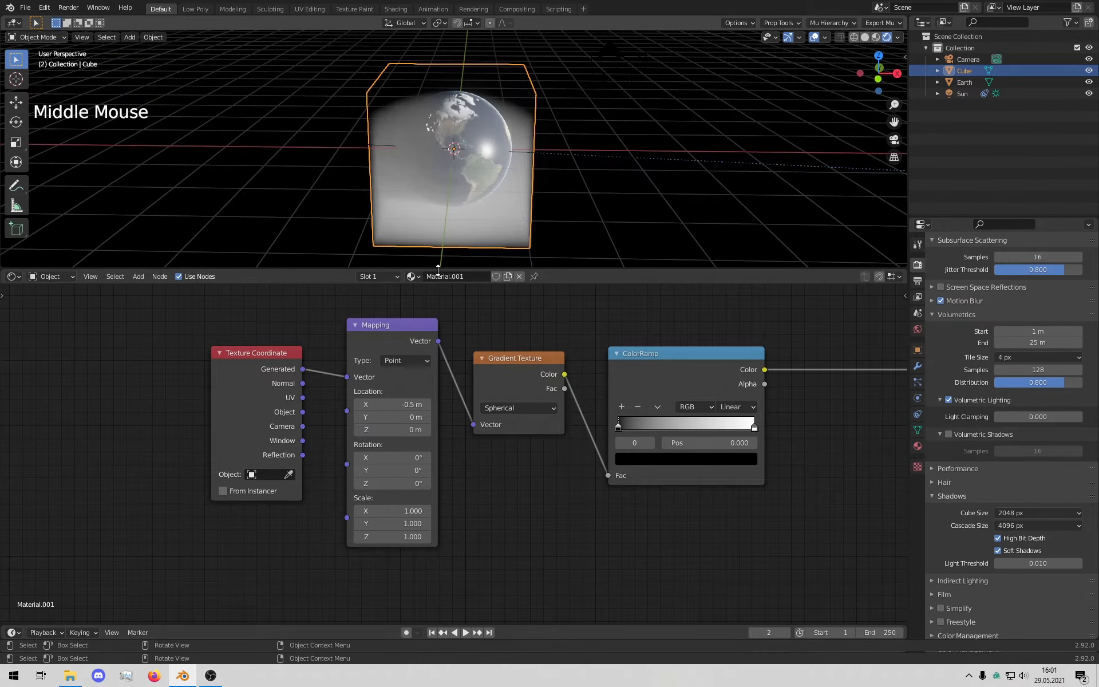
pyautogui.write('-.5')
pyautogui.click(386, 406)
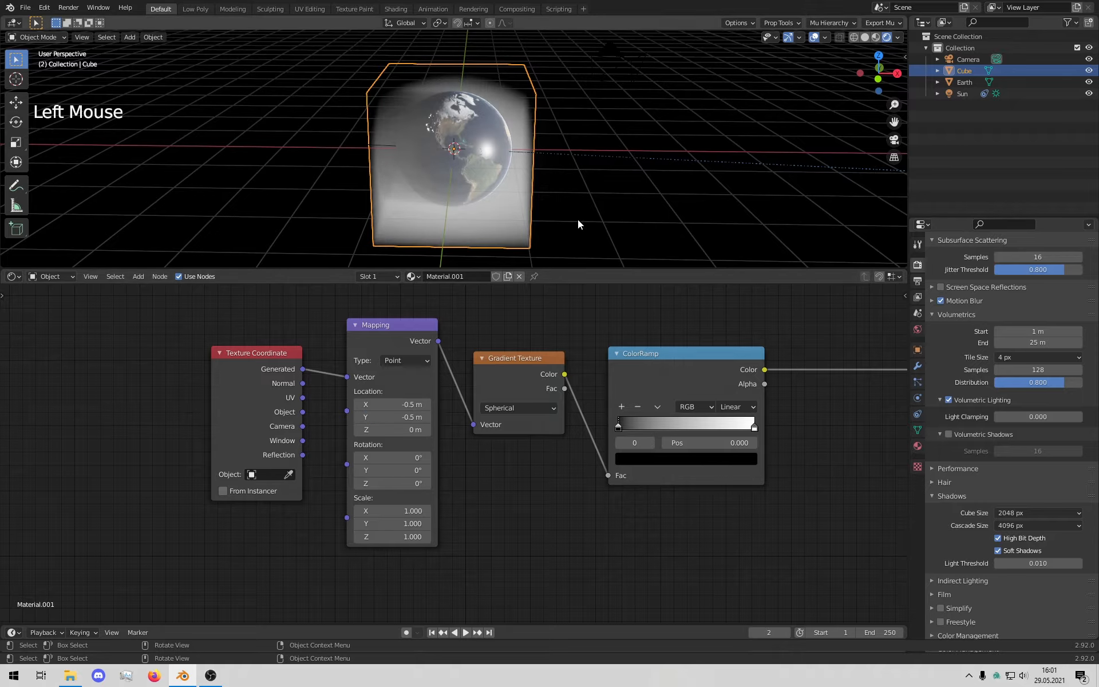
pyautogui.moveTo(578, 220); pyautogui.dragTo(479, 188, button='middle')
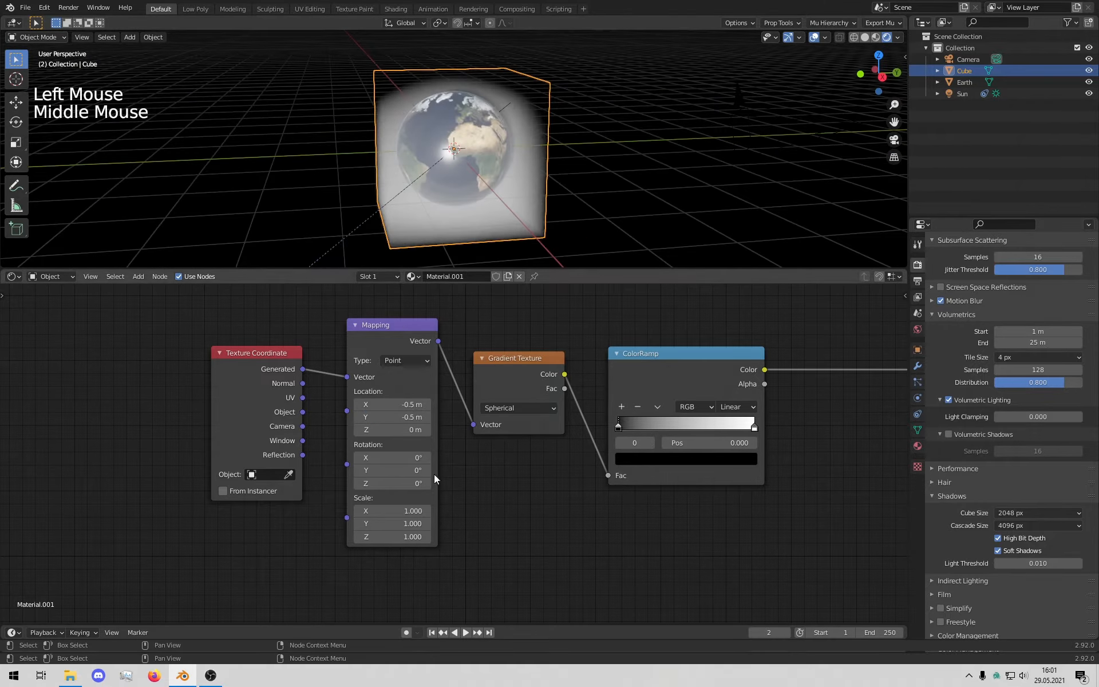
pyautogui.click(404, 430)
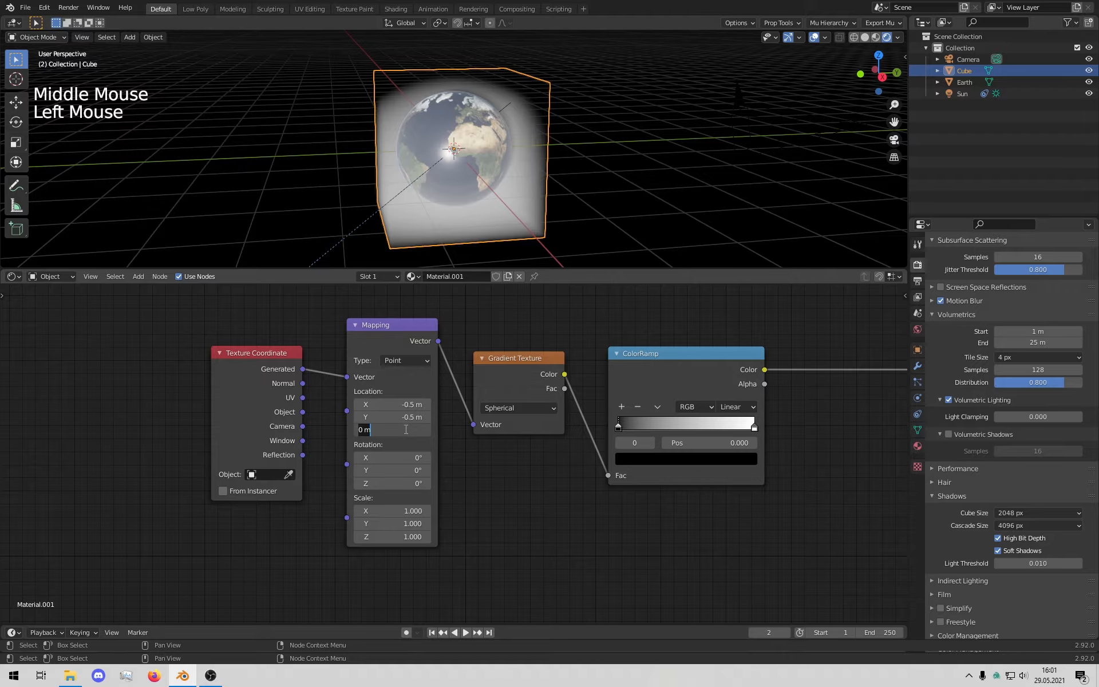
pyautogui.write('-.5')
pyautogui.press('Return')
pyautogui.moveTo(569, 172); pyautogui.dragTo(575, 141, button='middle')
pyautogui.moveTo(709, 479); pyautogui.dragTo(596, 471, button='middle')
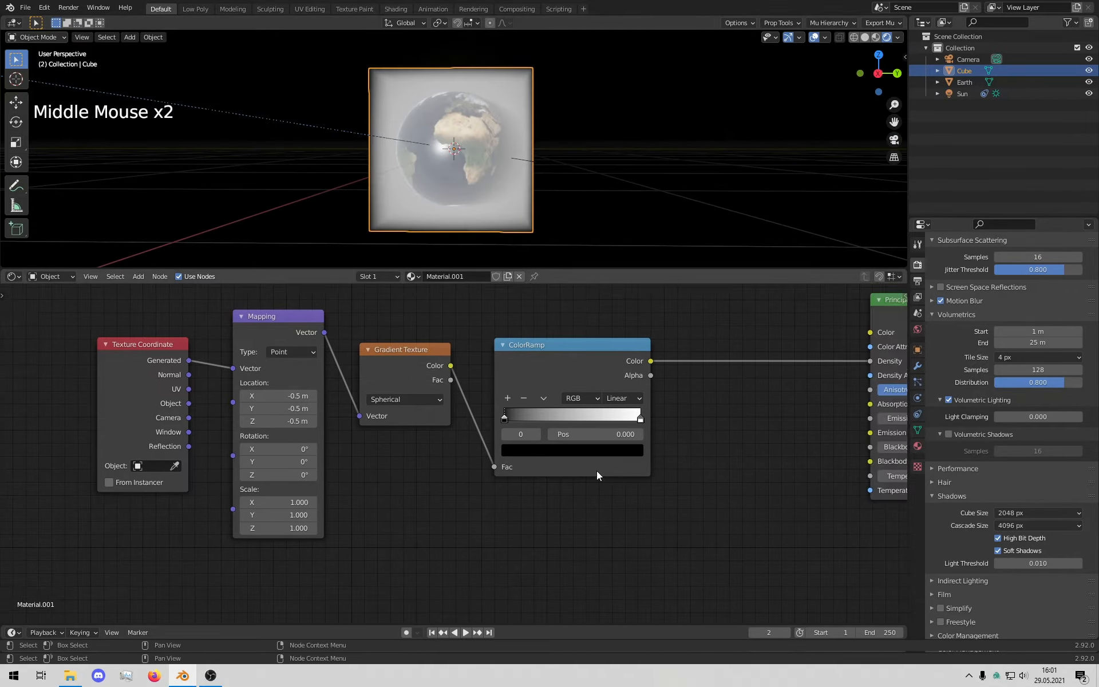
# Step: Rescale the atmosphere cube, first trying a scale of 1.176
pyautogui.moveTo(505, 420); pyautogui.dragTo(553, 416)
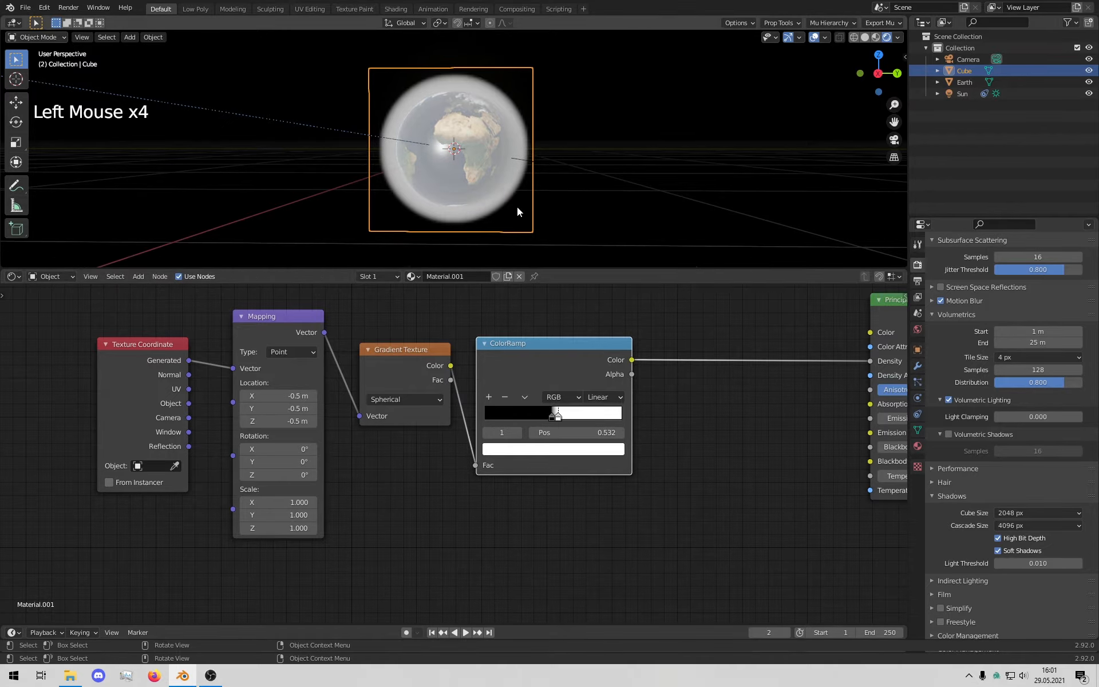
pyautogui.moveTo(517, 208); pyautogui.dragTo(548, 218, button='middle')
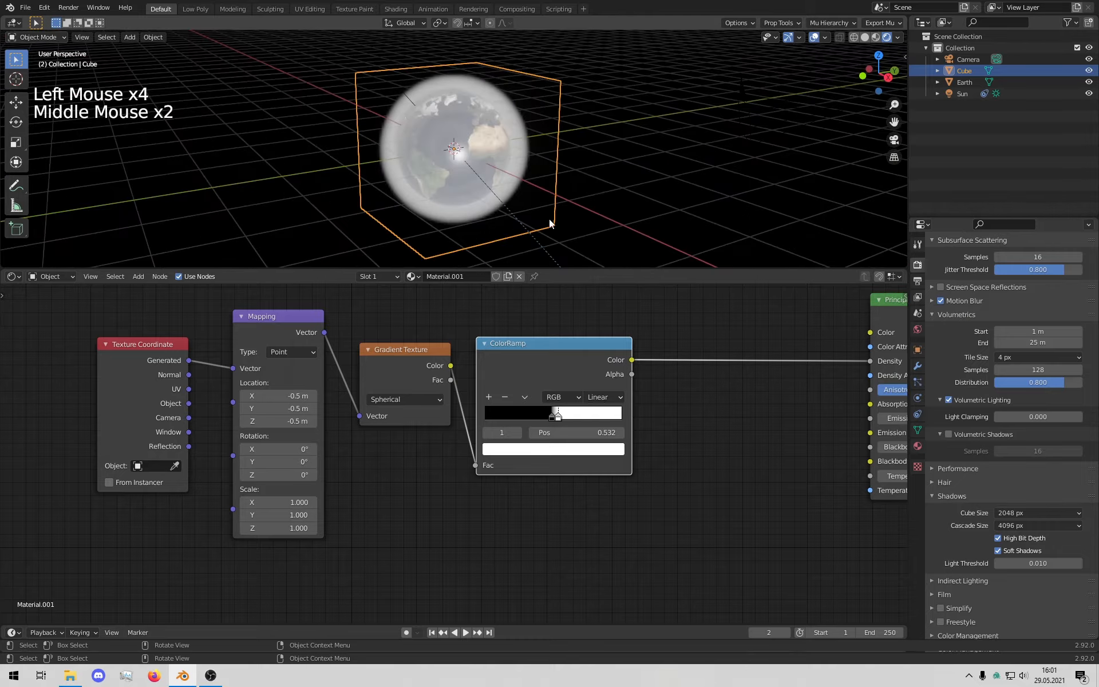
pyautogui.click(534, 215)
pyautogui.press('s')
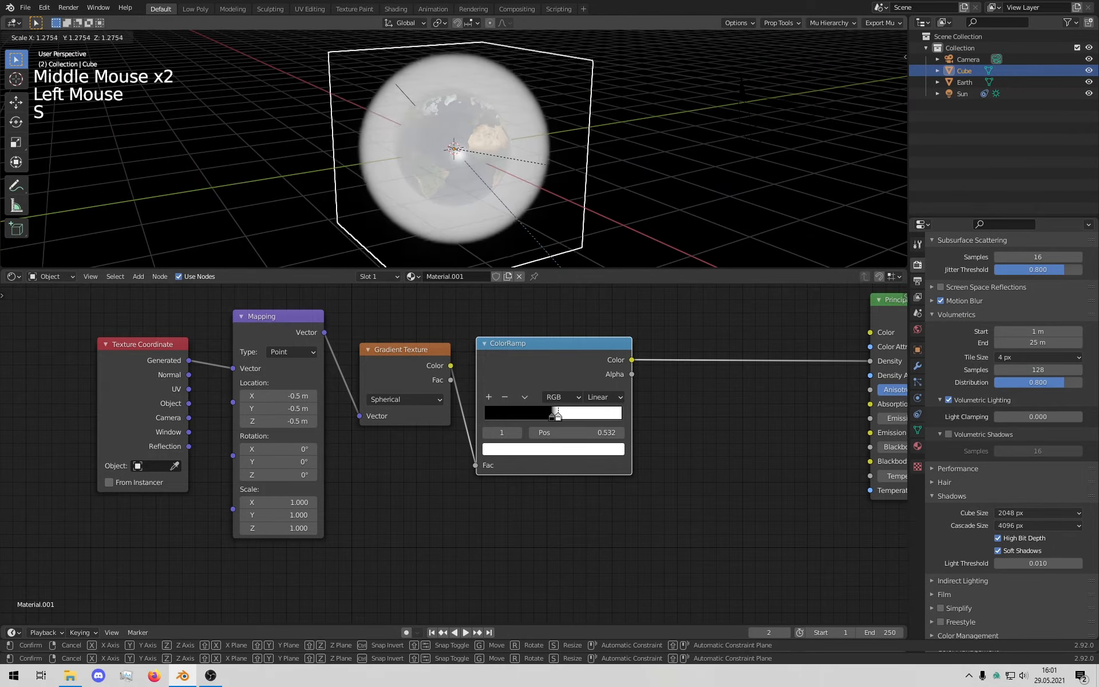
pyautogui.click(612, 183)
pyautogui.moveTo(613, 183); pyautogui.dragTo(695, 207, button='middle')
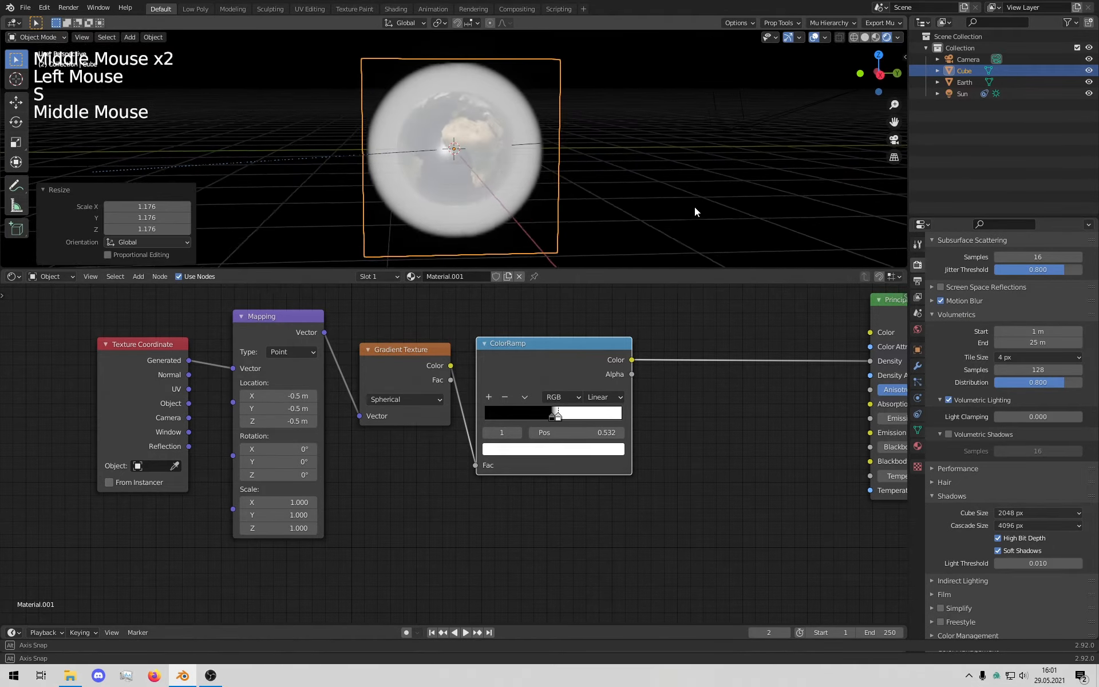
# Step: Settle the cube's scale at 0.911 and slide the white ramp stop to 0.595
pyautogui.press('s')
pyautogui.click(602, 210)
pyautogui.scroll(-2, 599, 215)
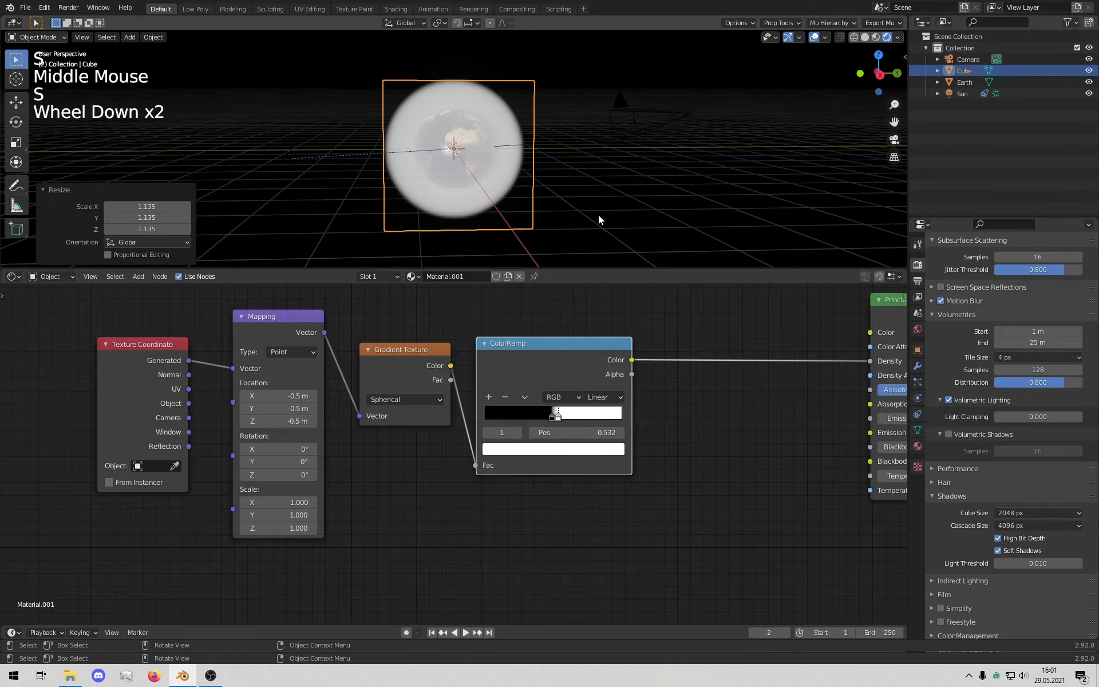
pyautogui.press('s')
pyautogui.click(586, 209)
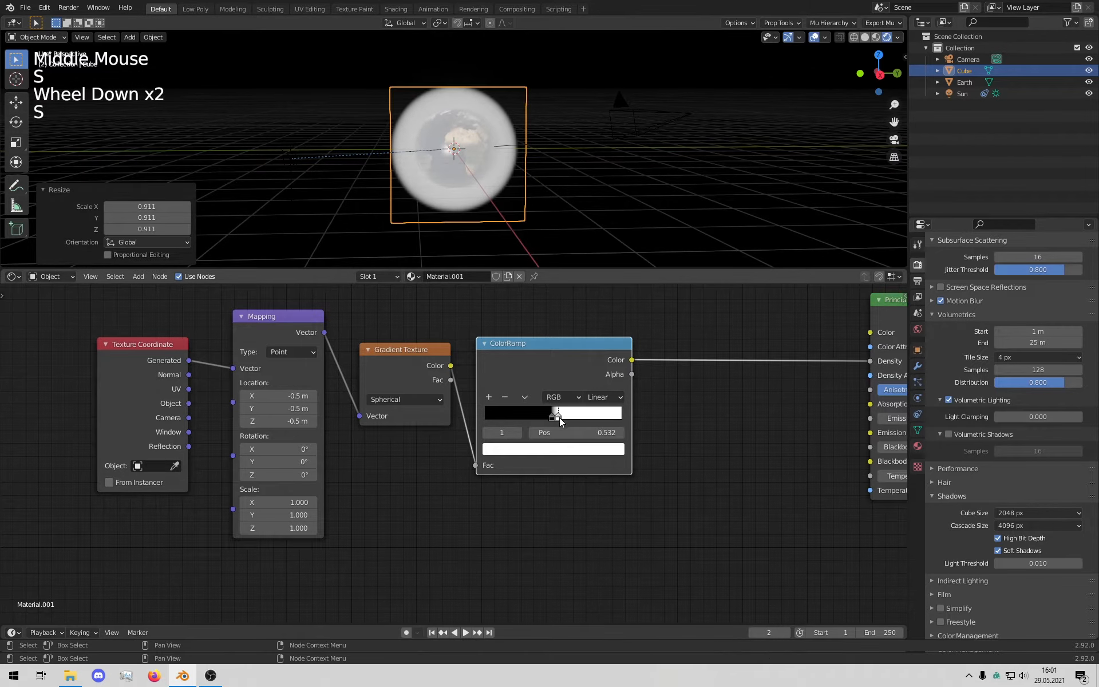
pyautogui.moveTo(559, 417); pyautogui.dragTo(568, 419)
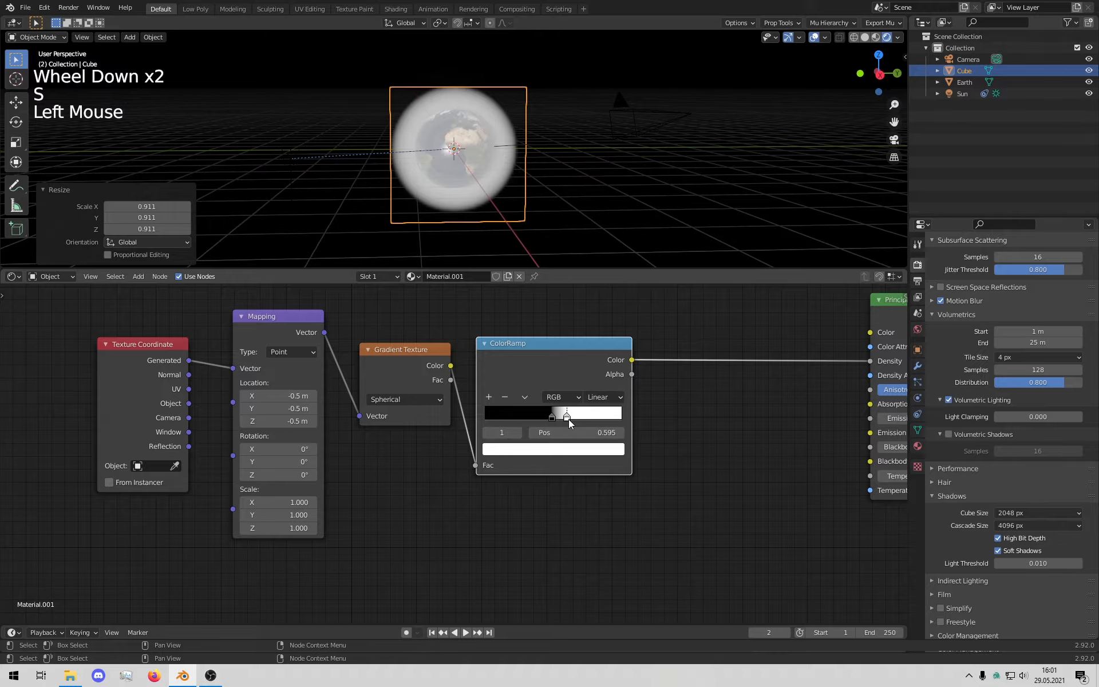
pyautogui.scroll(5, 554, 157)
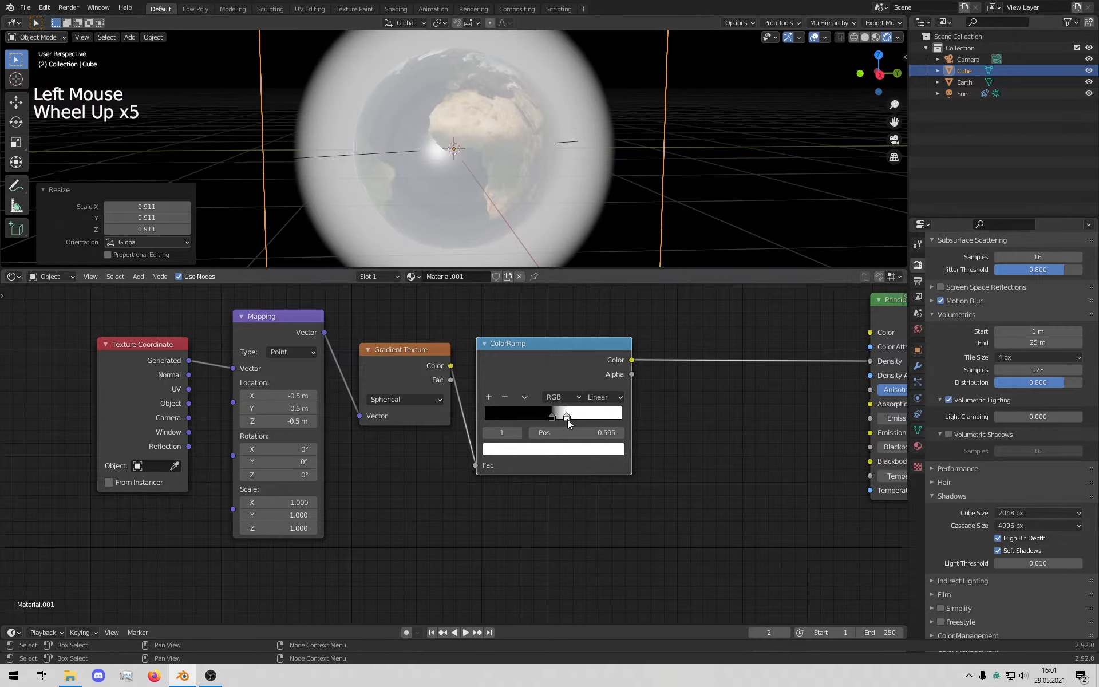
# Step: Switch the ColorRamp interpolation to Constant
pyautogui.moveTo(568, 419)
pyautogui.mouseDown()
pyautogui.moveTo(551, 420)
pyautogui.moveTo(562, 421)
pyautogui.mouseUp()
pyautogui.click(549, 421)
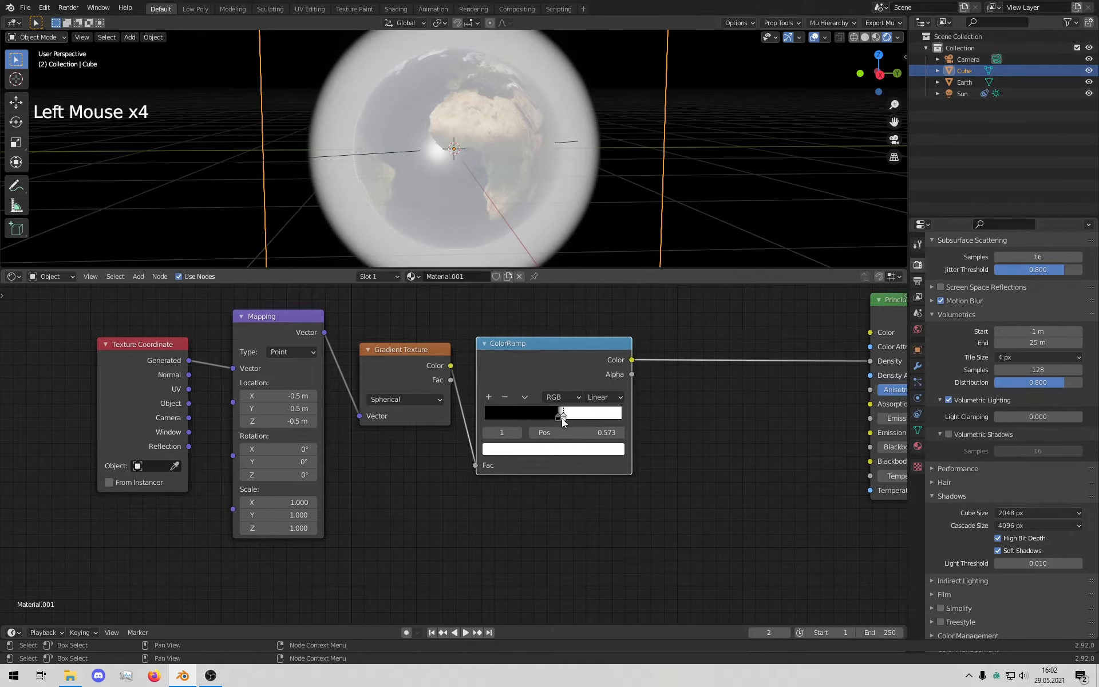
pyautogui.click(604, 397)
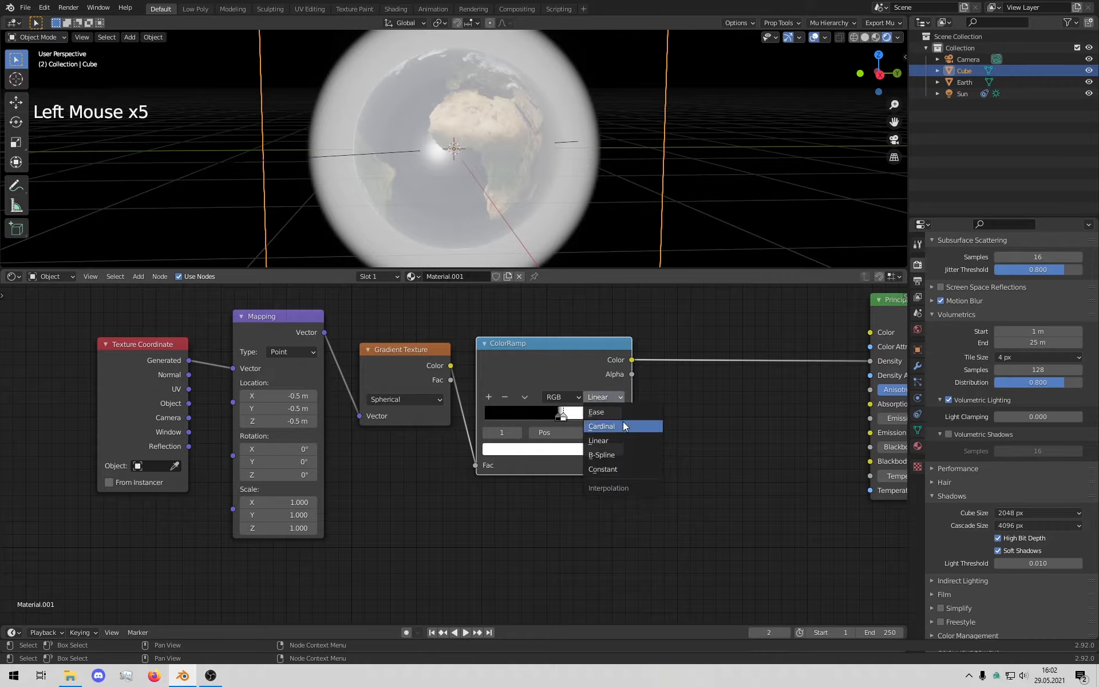
pyautogui.click(606, 468)
# Step: Reposition the ramp stops: white to 0.664, black to 0.564, then white to 0.623
pyautogui.click(561, 417)
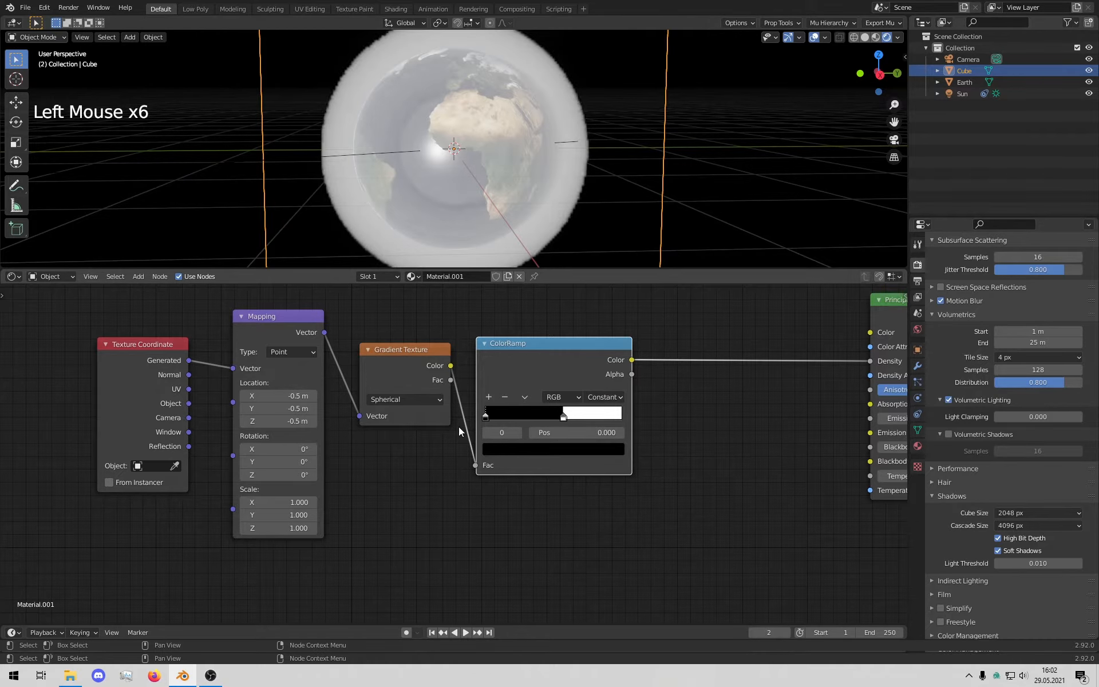
pyautogui.moveTo(564, 418); pyautogui.dragTo(568, 418)
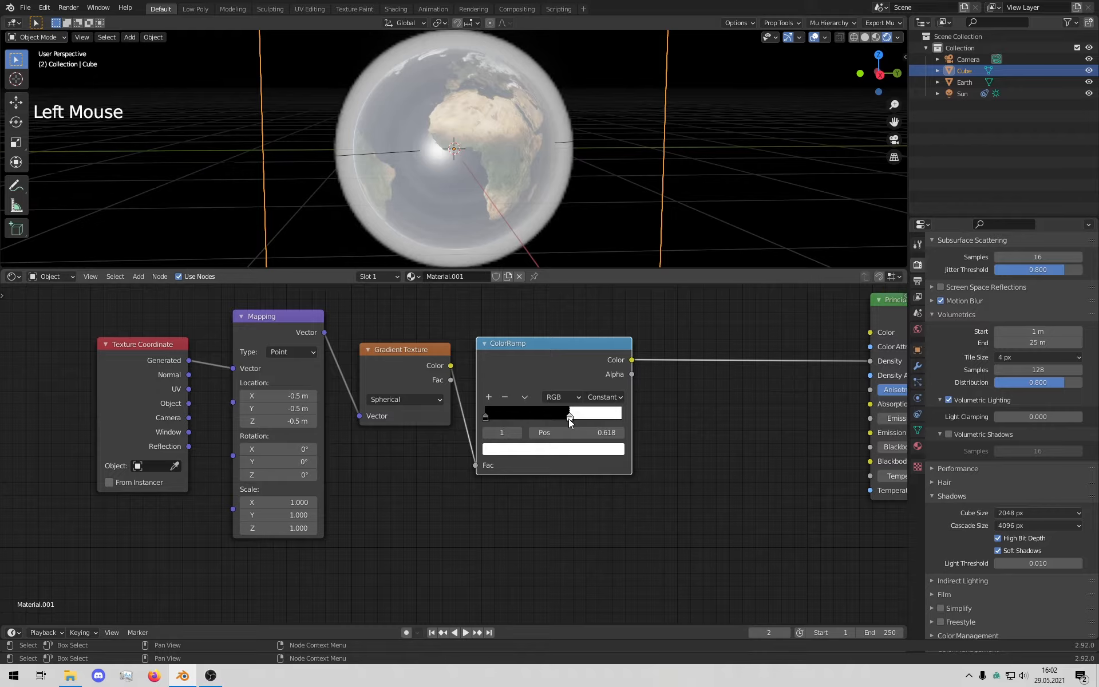
pyautogui.click(485, 417)
pyautogui.moveTo(486, 417); pyautogui.dragTo(574, 427)
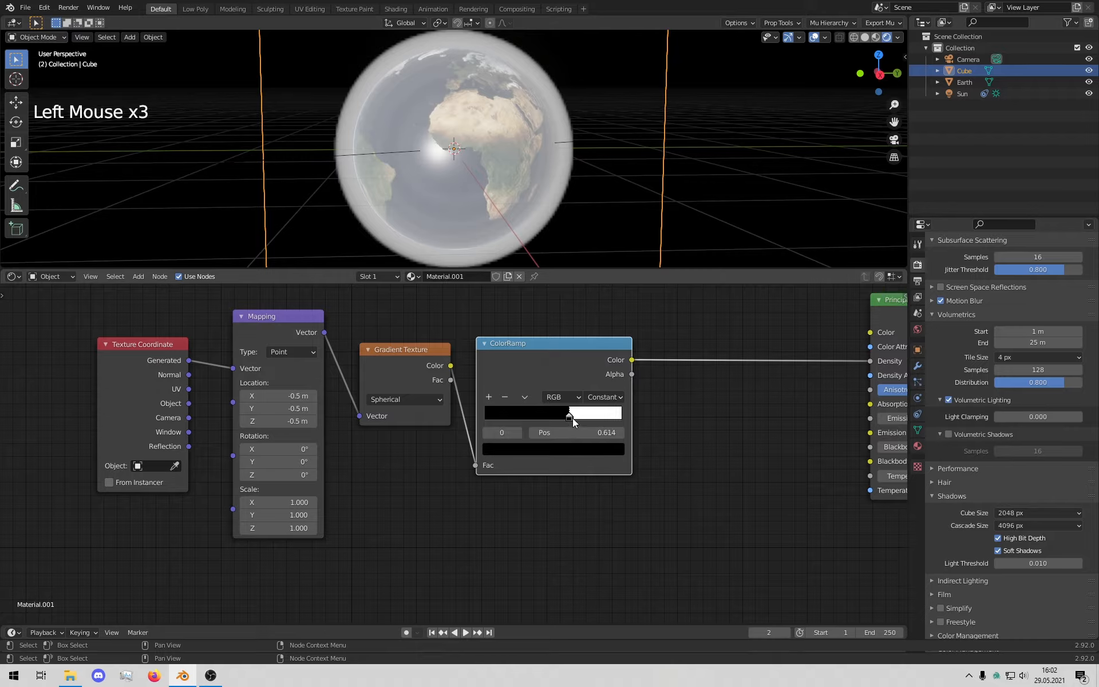
pyautogui.click(572, 422)
pyautogui.moveTo(572, 422); pyautogui.dragTo(610, 441)
pyautogui.moveTo(551, 221); pyautogui.dragTo(463, 155, button='middle')
# Step: Orbit around the Earth to check the glow and deselect the Cube
pyautogui.moveTo(346, 157); pyautogui.dragTo(499, 155, button='middle')
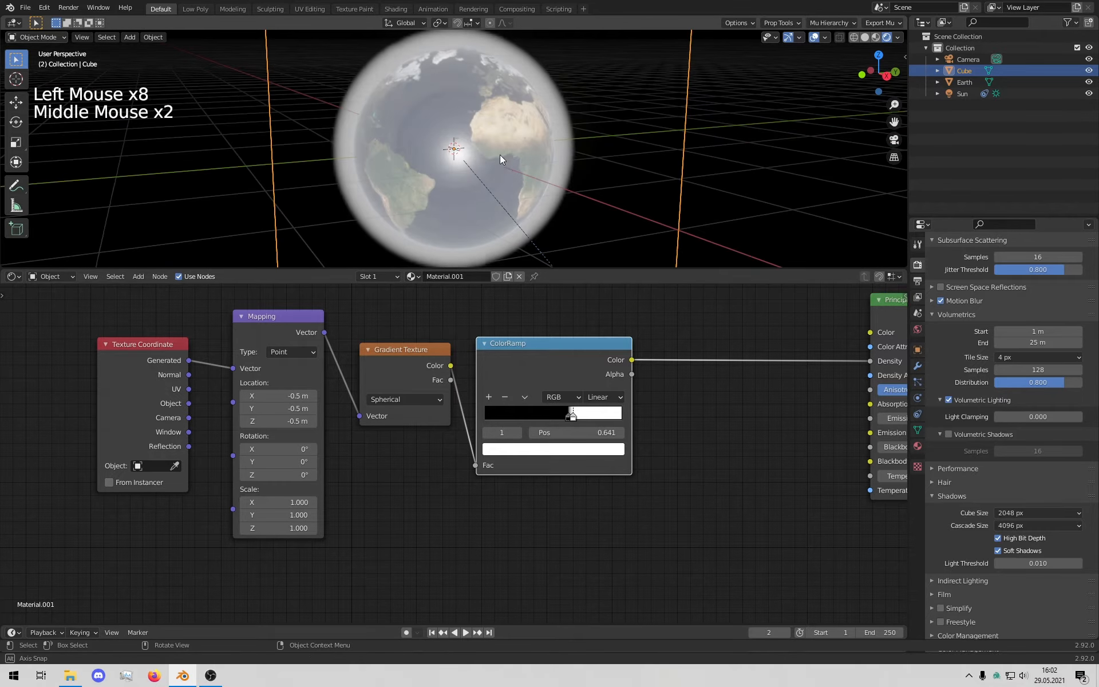
pyautogui.scroll(-4, 466, 144)
pyautogui.moveTo(632, 205); pyautogui.dragTo(503, 122, button='middle')
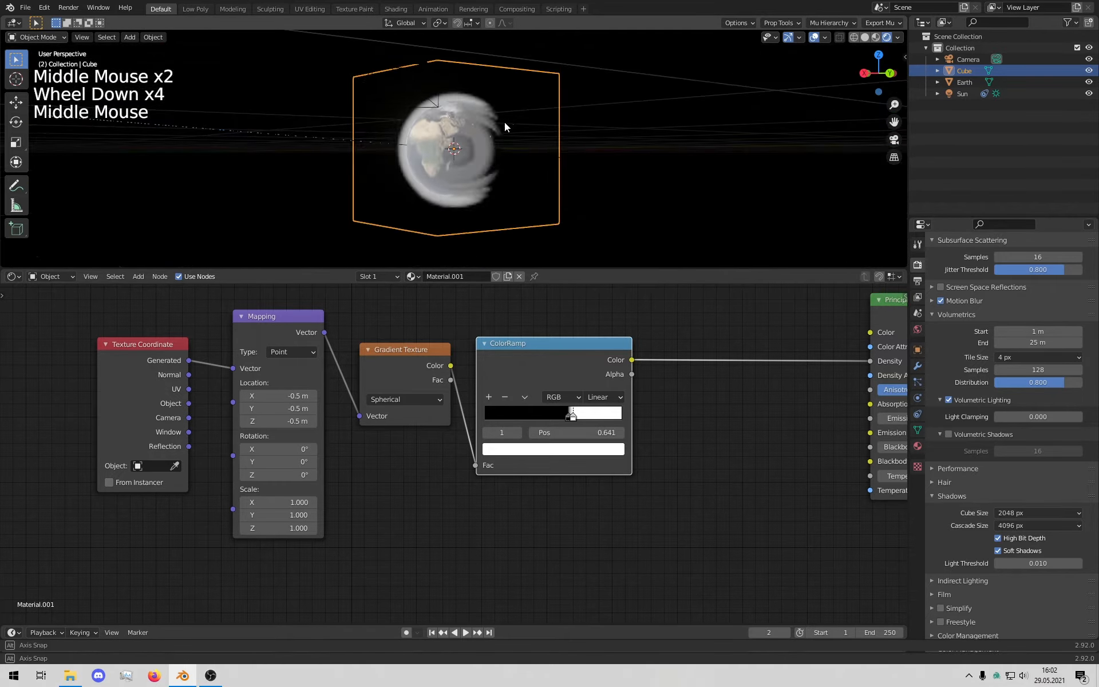
pyautogui.click(676, 145)
pyautogui.scroll(1, 676, 145)
pyautogui.moveTo(675, 146); pyautogui.dragTo(640, 119, button='middle')
pyautogui.scroll(3, 640, 119)
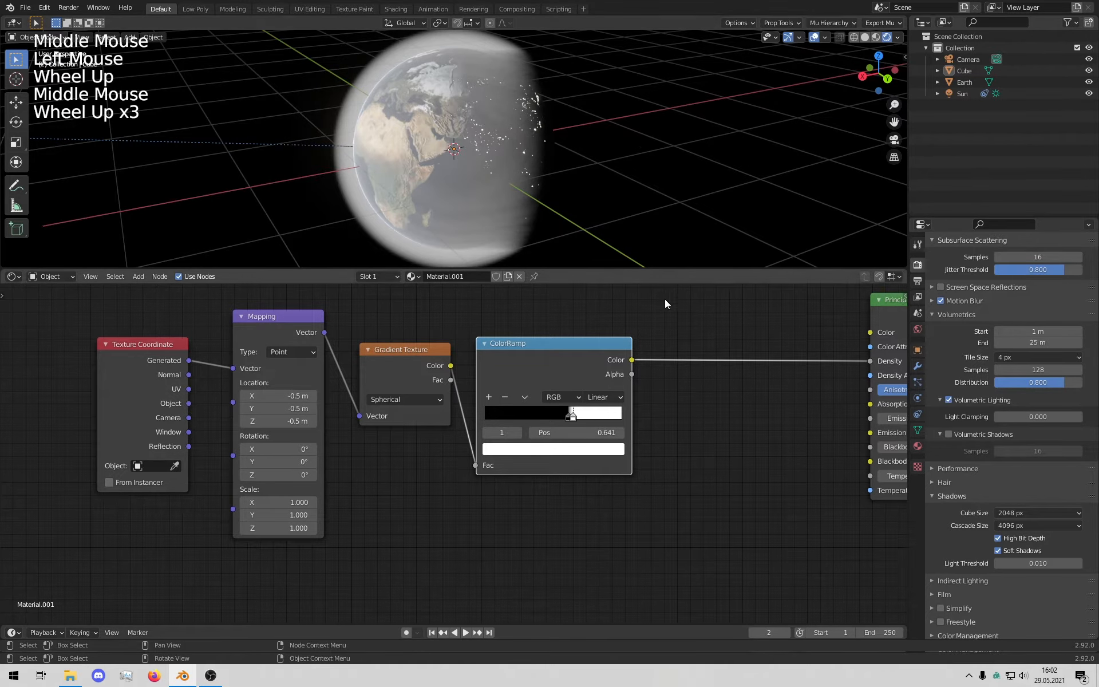
# Step: Box-select the Texture Coordinate-to-ColorRamp chain and move it down and left
pyautogui.moveTo(683, 346); pyautogui.dragTo(497, 432, button='middle')
pyautogui.scroll(-5, 572, 396)
pyautogui.moveTo(518, 477); pyautogui.dragTo(499, 418, button='middle')
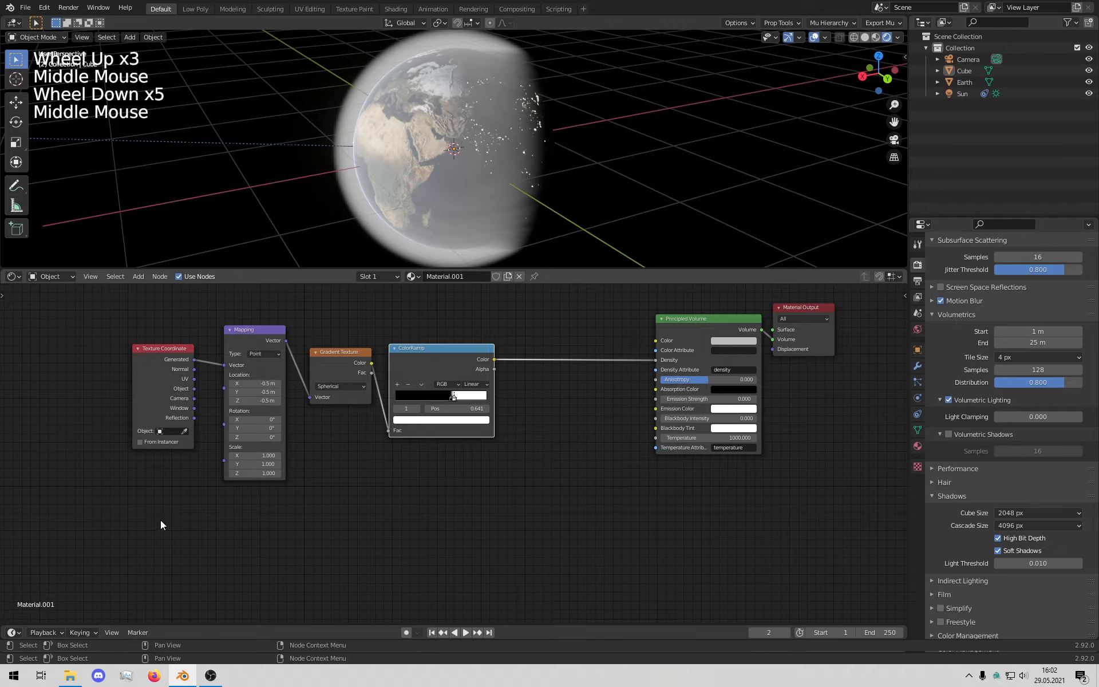
pyautogui.moveTo(118, 518); pyautogui.dragTo(481, 283)
pyautogui.moveTo(454, 351); pyautogui.dragTo(477, 431)
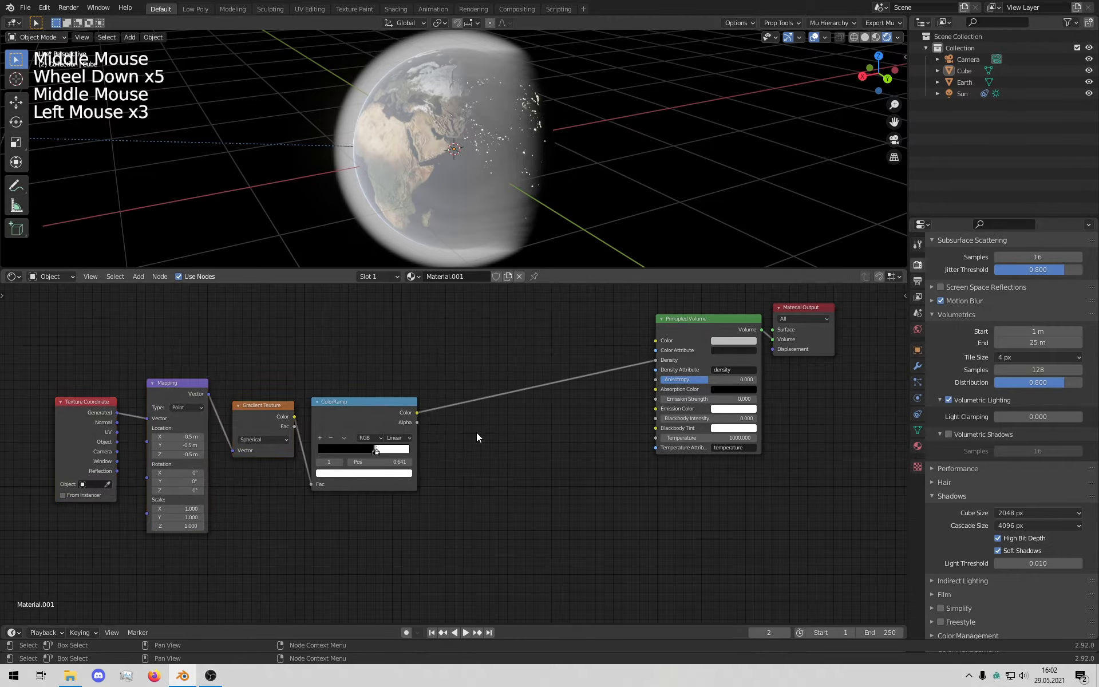
pyautogui.scroll(4, 503, 425)
pyautogui.moveTo(503, 425); pyautogui.dragTo(593, 447, button='middle')
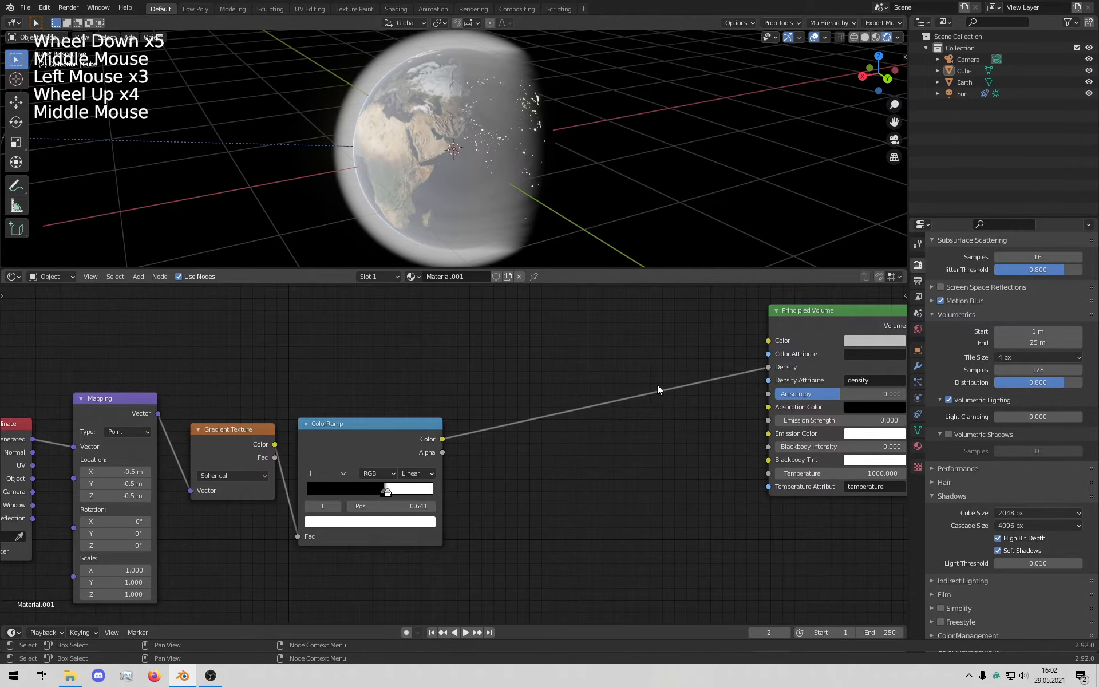
pyautogui.moveTo(515, 419); pyautogui.dragTo(566, 418, button='middle')
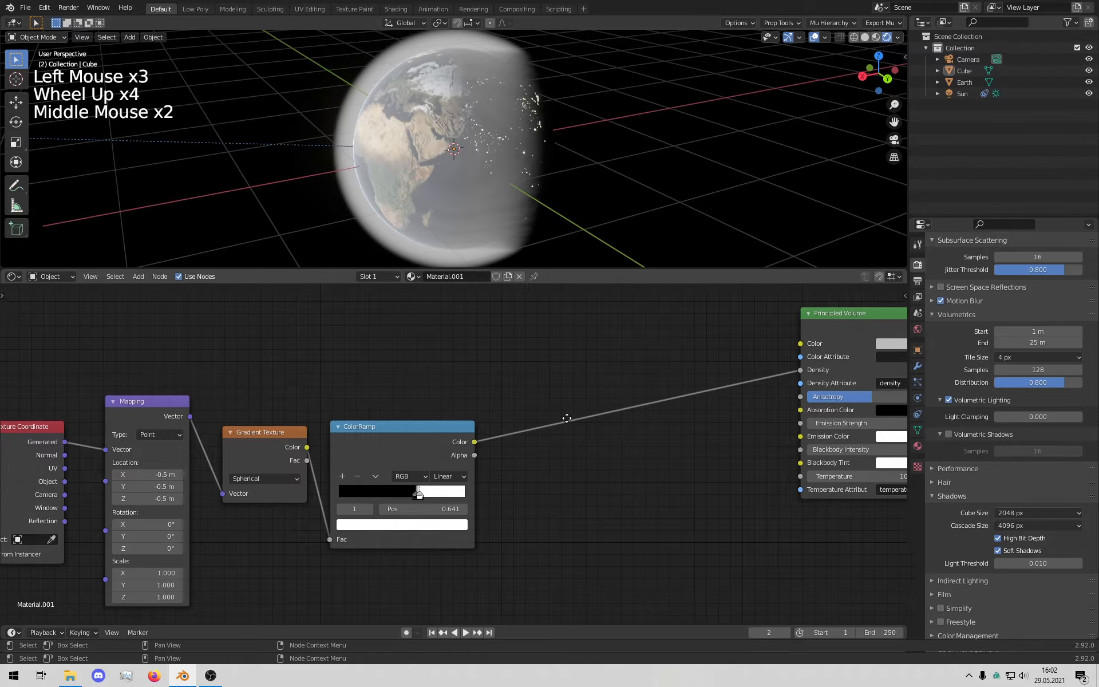
pyautogui.moveTo(563, 361); pyautogui.dragTo(553, 400, button='middle')
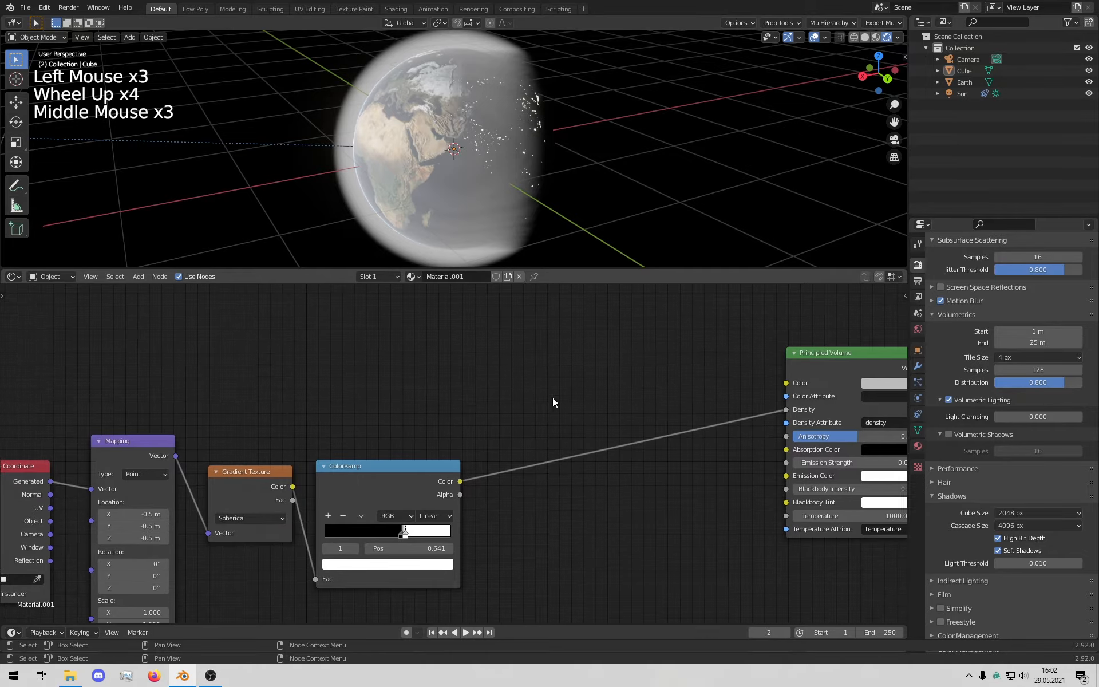
pyautogui.click(409, 471)
# Step: Duplicate the ColorRamp, feed the original's Color into it, and drive Principled Volume Color
pyautogui.hotkey('shift', 'd')
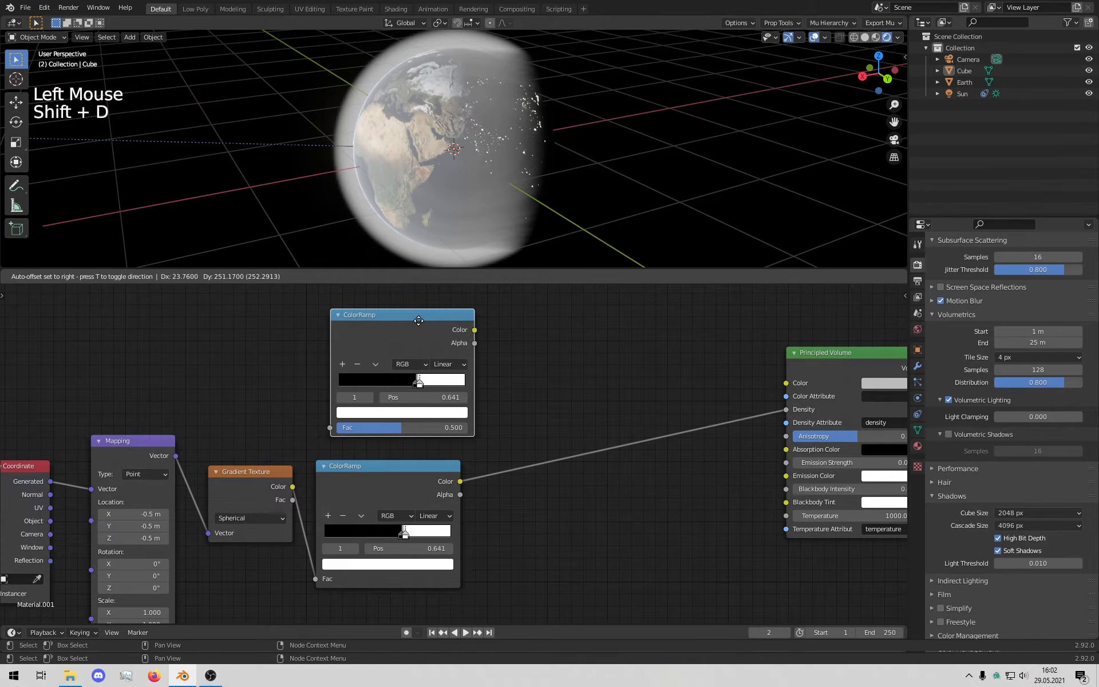
pyautogui.click(416, 333)
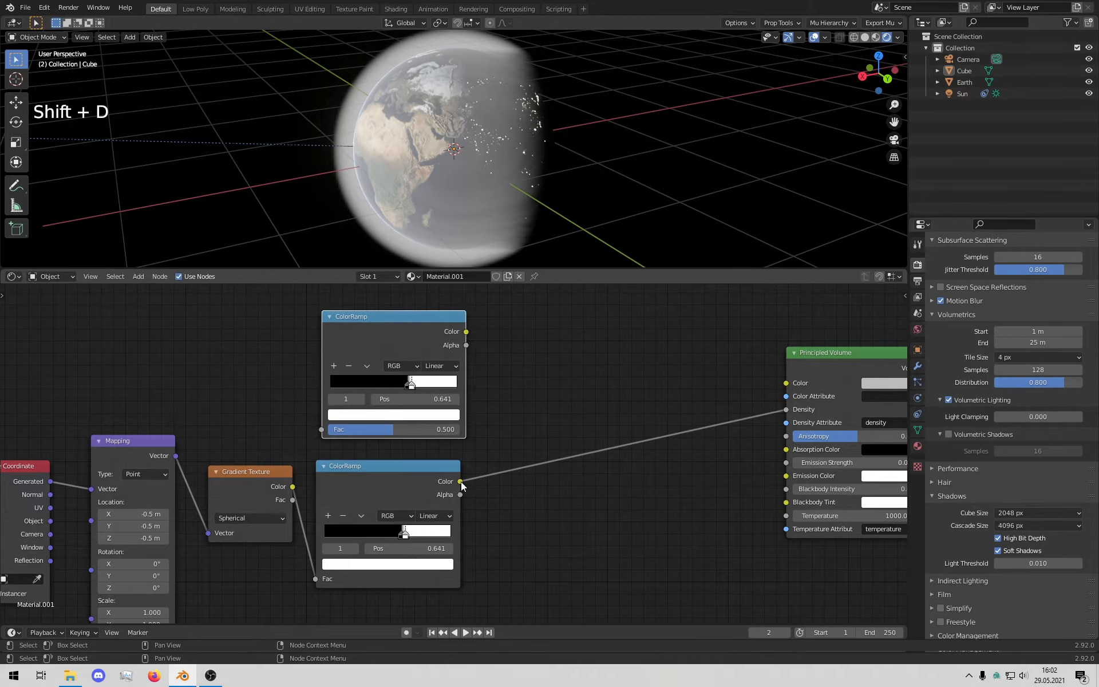
pyautogui.moveTo(460, 482); pyautogui.dragTo(321, 429)
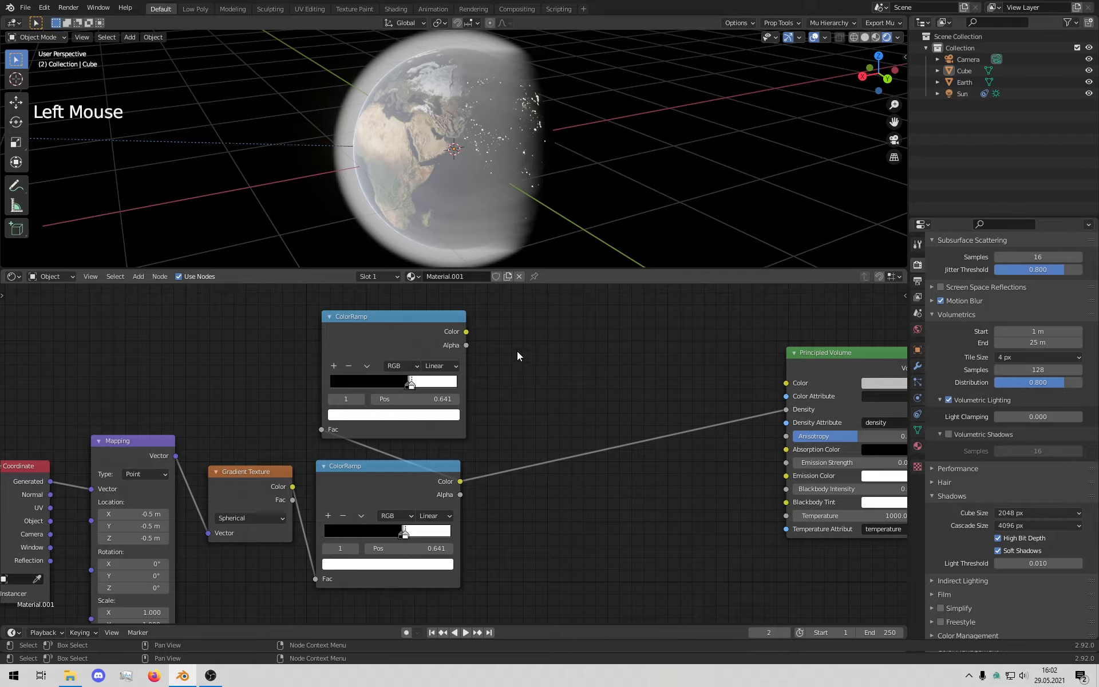
pyautogui.moveTo(516, 351); pyautogui.dragTo(506, 358, button='middle')
pyautogui.moveTo(456, 339); pyautogui.dragTo(776, 390)
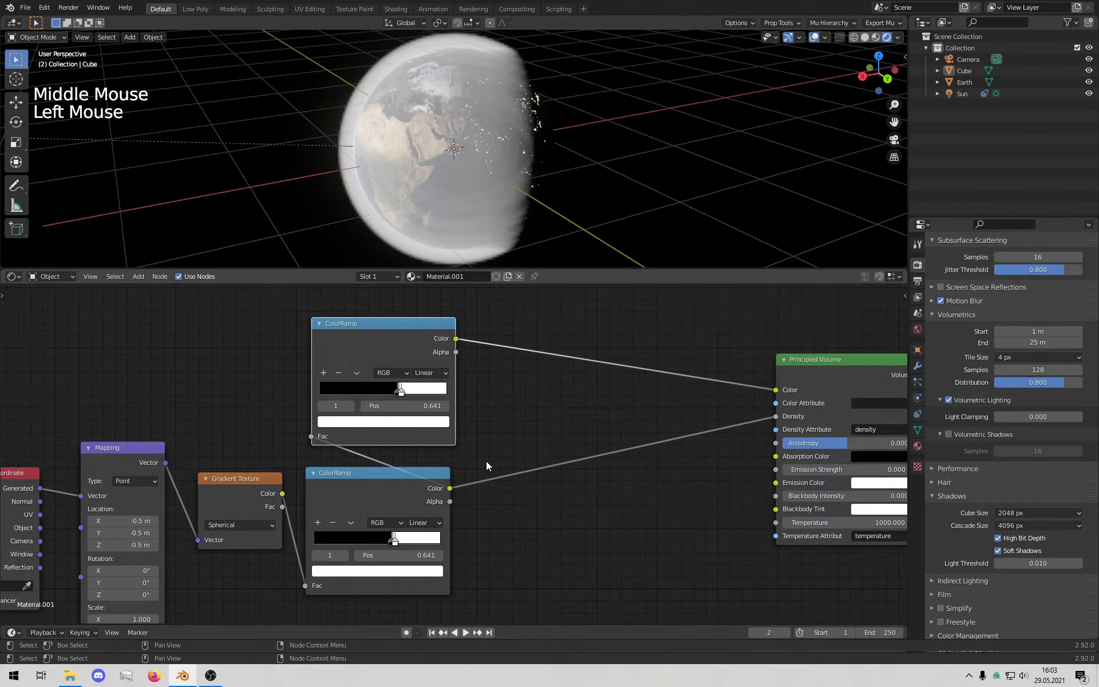
pyautogui.moveTo(353, 180)
pyautogui.mouseDown(button='middle')
pyautogui.moveTo(434, 189)
pyautogui.moveTo(366, 176)
pyautogui.mouseUp(button='middle')
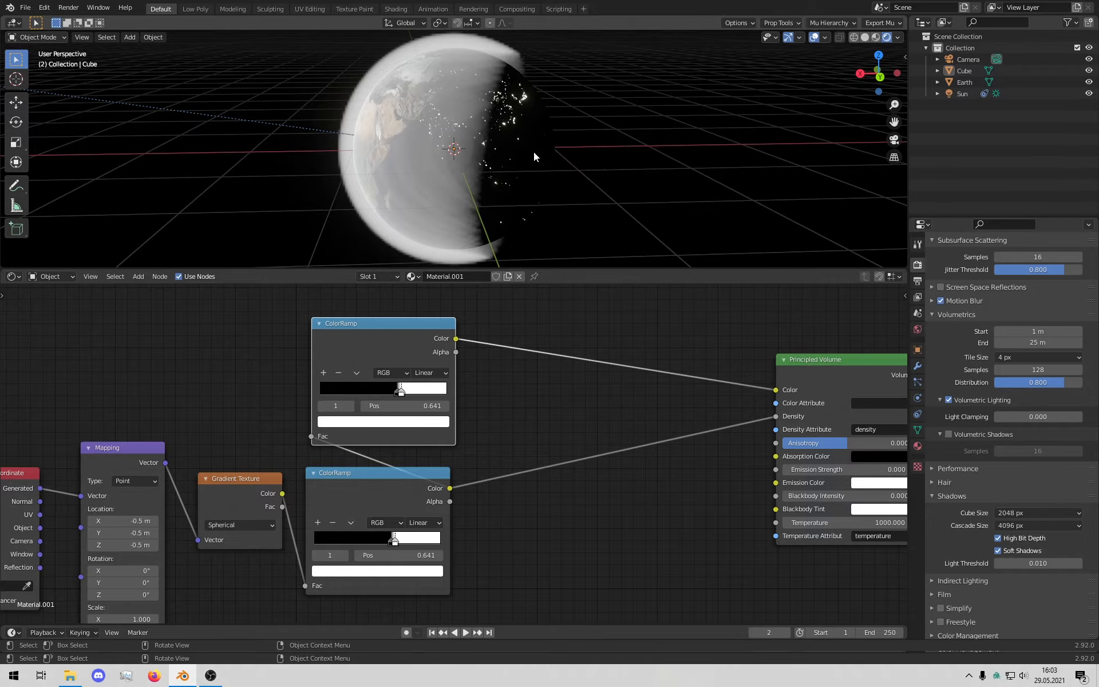
pyautogui.moveTo(606, 111); pyautogui.dragTo(494, 74, button='middle')
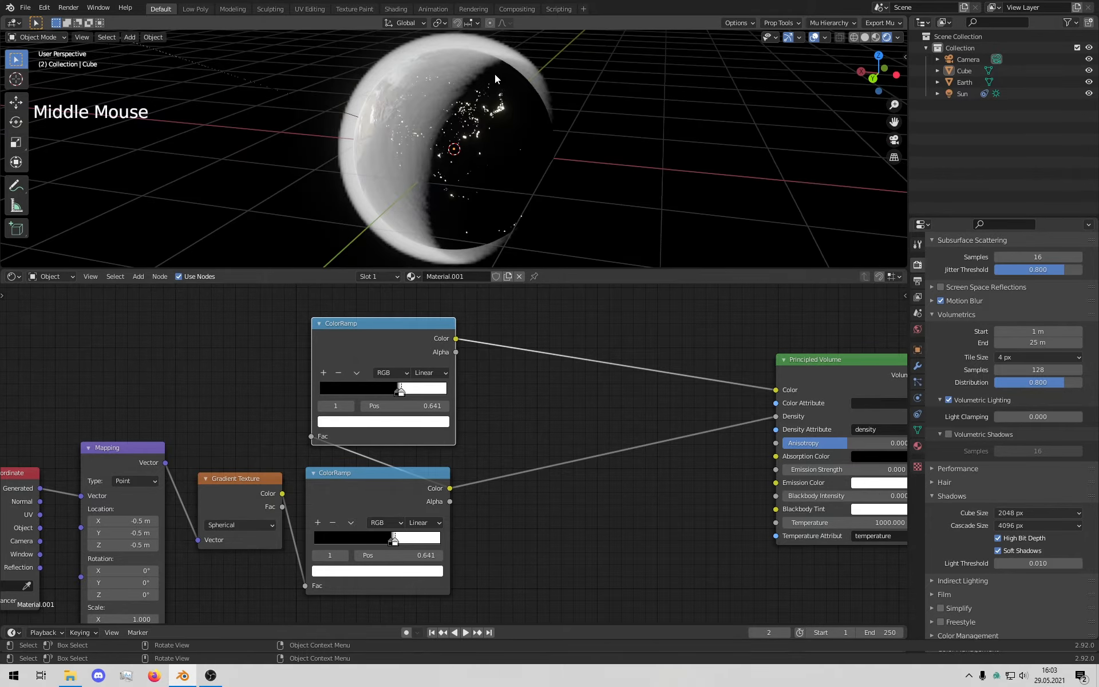
pyautogui.moveTo(558, 95); pyautogui.dragTo(558, 47, button='middle')
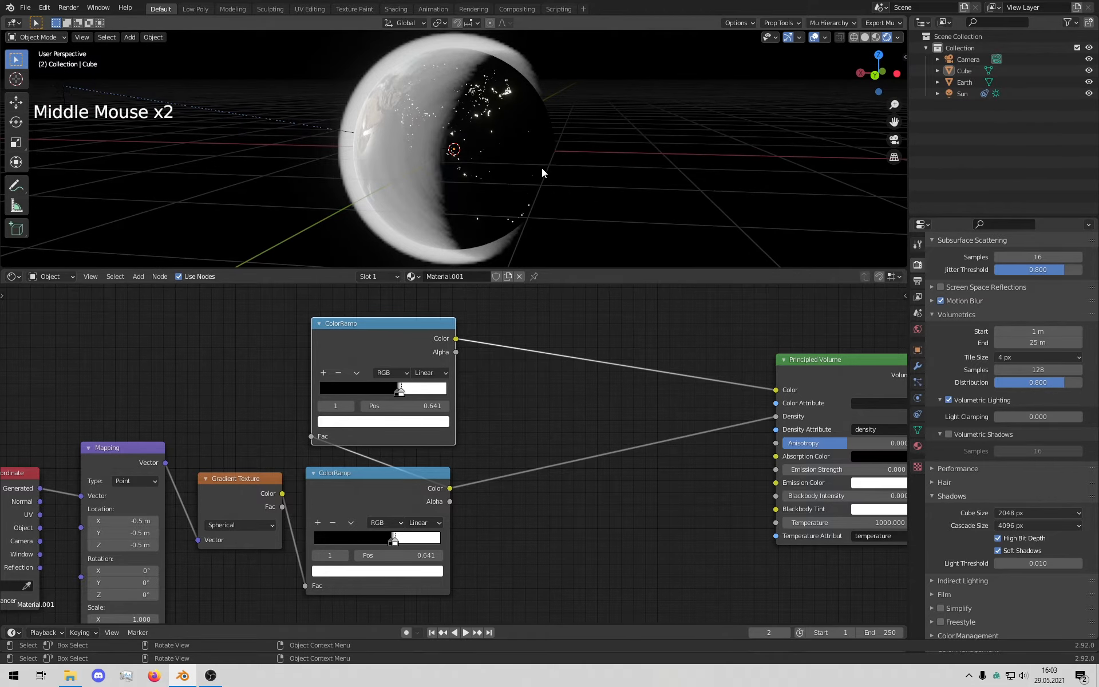
pyautogui.moveTo(542, 167)
pyautogui.mouseDown(button='middle')
pyautogui.moveTo(564, 180)
pyautogui.moveTo(562, 170)
pyautogui.mouseUp(button='middle')
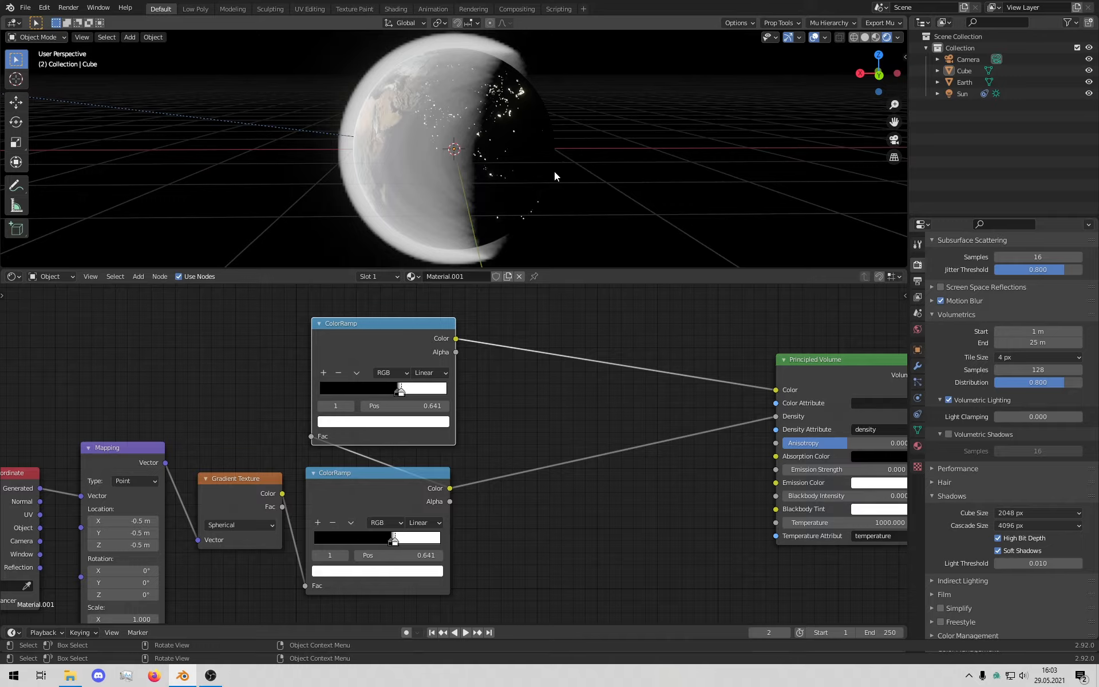
pyautogui.moveTo(692, 164); pyautogui.dragTo(627, 164, button='middle')
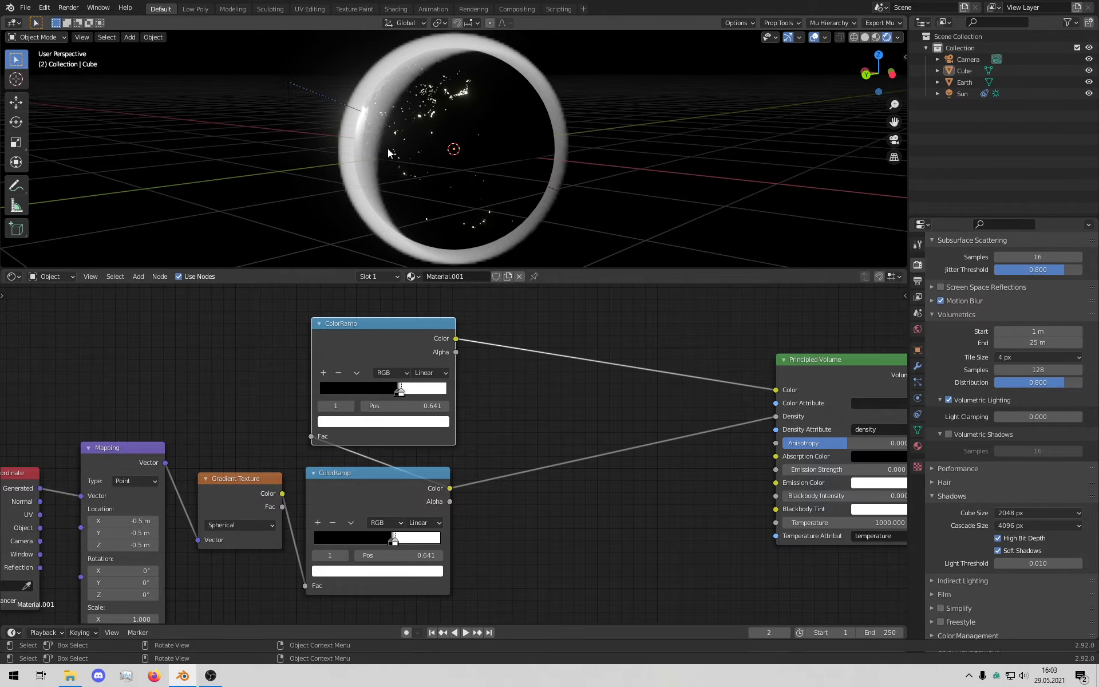
# Step: Move the orange colour stop to 0.164 and rearrange the ramp's stops
pyautogui.moveTo(388, 152); pyautogui.dragTo(390, 249, button='middle')
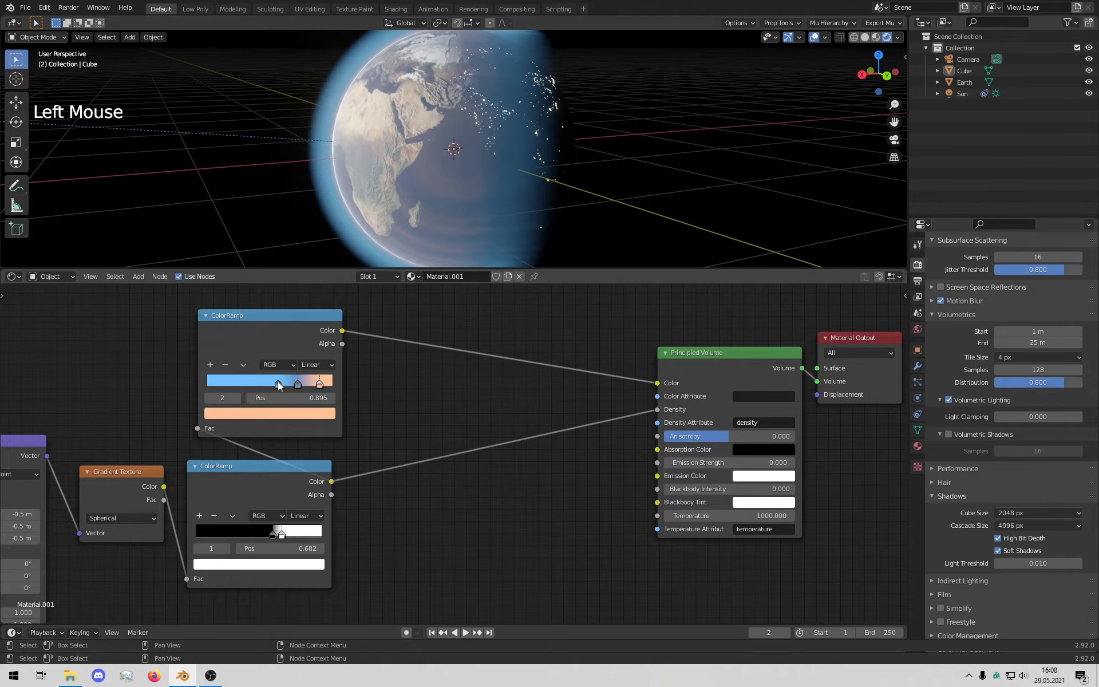
pyautogui.scroll(-3, 389, 229)
pyautogui.moveTo(545, 155); pyautogui.dragTo(349, 317, button='middle')
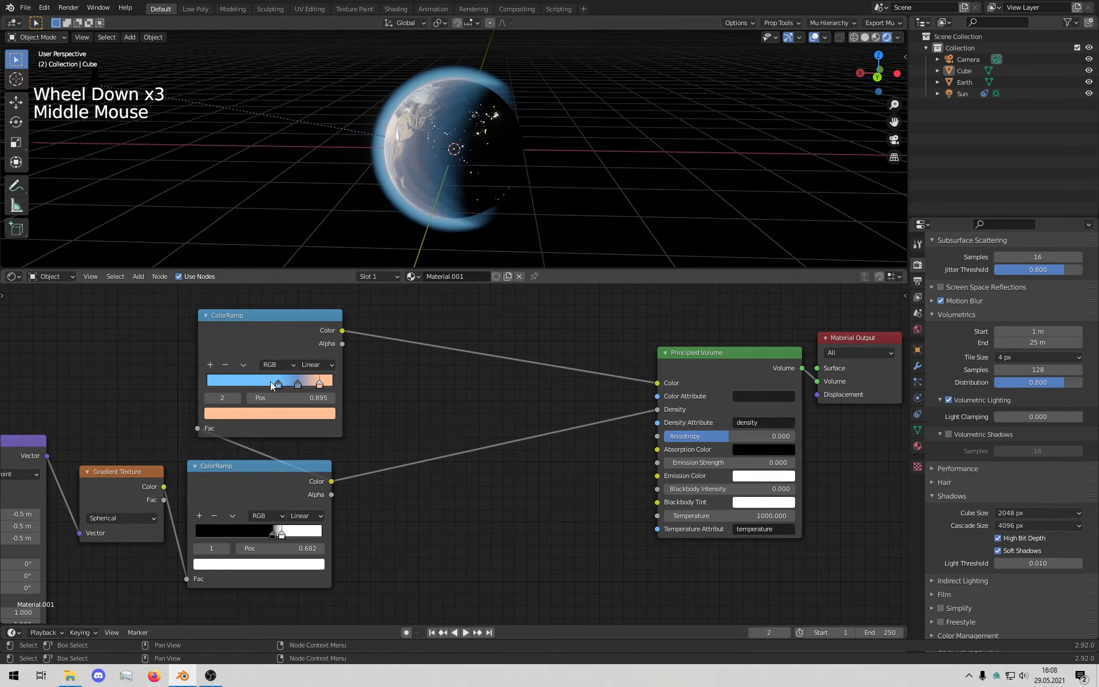
pyautogui.moveTo(319, 383); pyautogui.dragTo(224, 382)
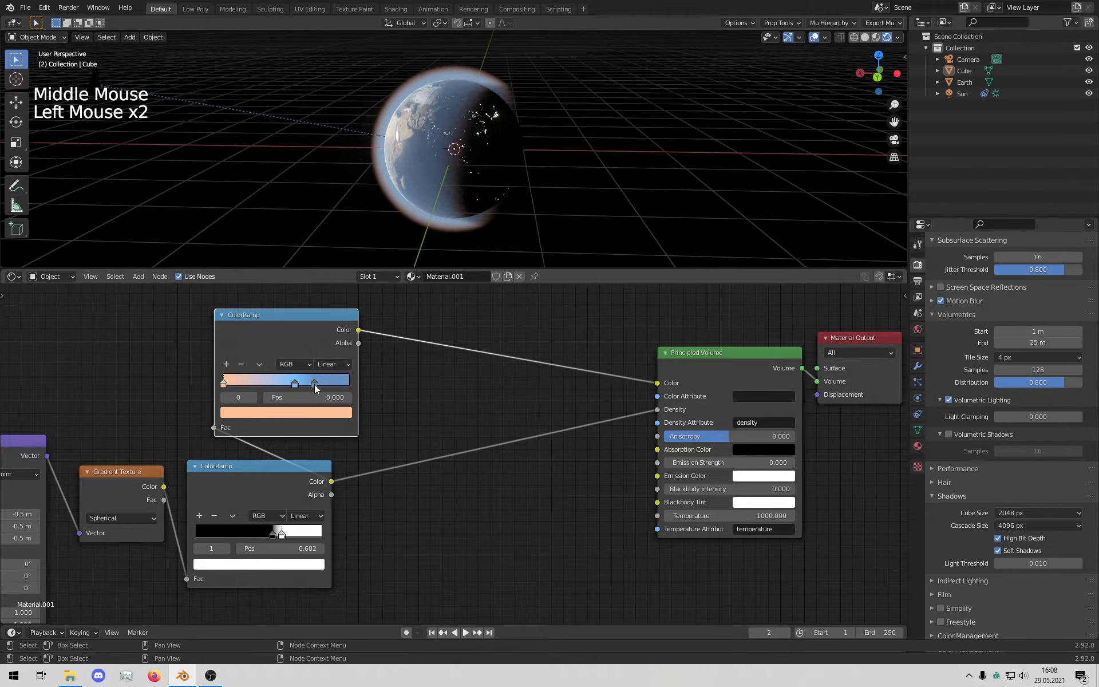
pyautogui.moveTo(296, 383); pyautogui.dragTo(232, 392)
# Step: Lighten the blue stop's colour and lower its saturation in the HSV picker
pyautogui.click(296, 410)
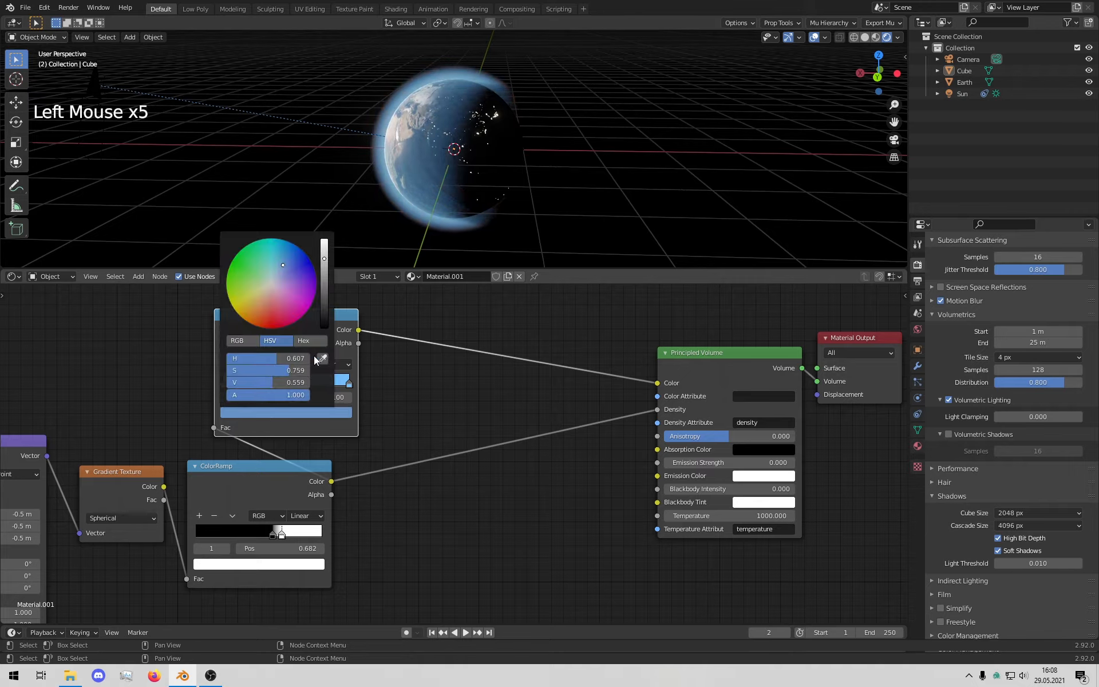
pyautogui.moveTo(324, 263); pyautogui.dragTo(324, 232)
pyautogui.click(382, 415)
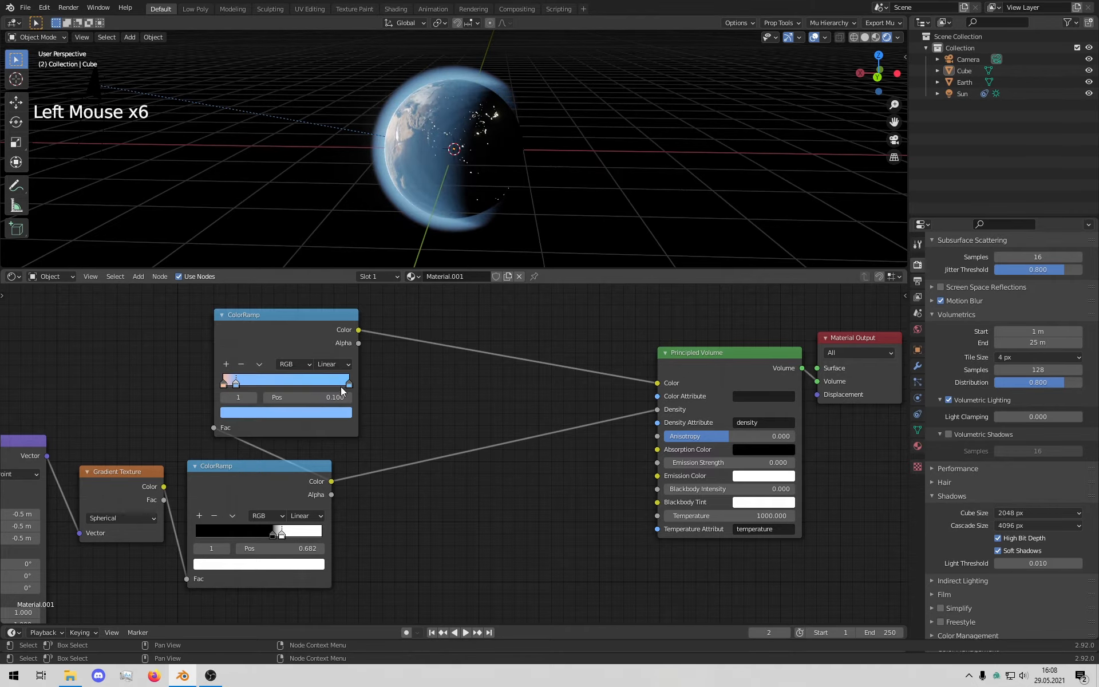
pyautogui.click(269, 413)
pyautogui.moveTo(267, 370); pyautogui.dragTo(251, 370)
pyautogui.click(504, 401)
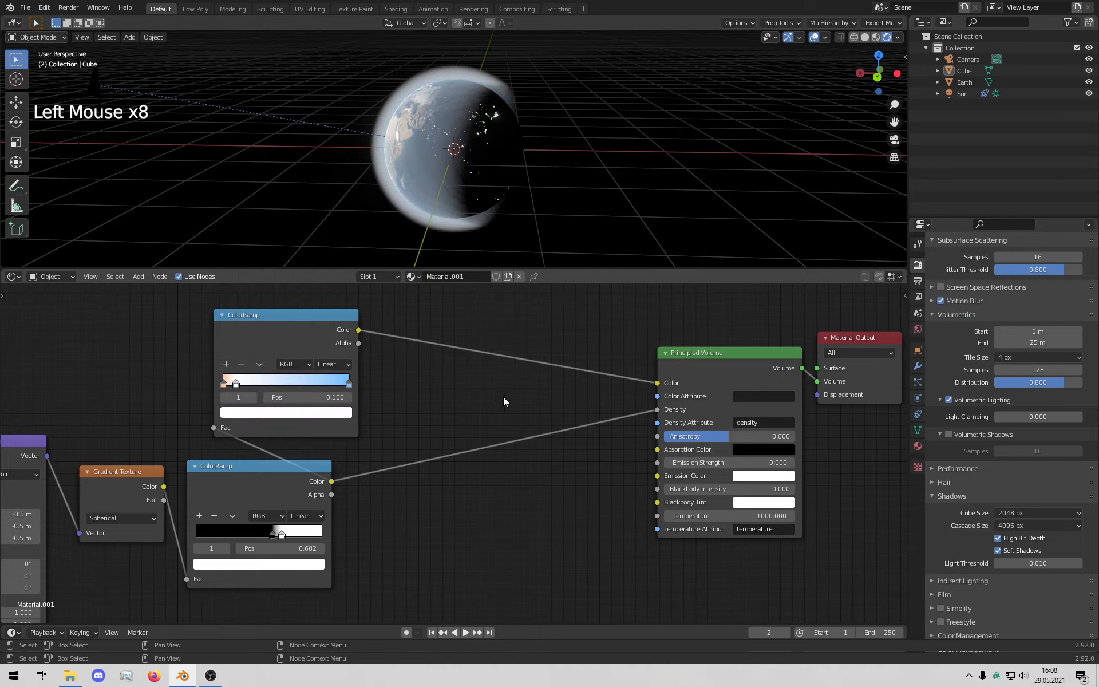
# Step: Move the colour ramp's end stop to 0.191 and the density ramp's black stop to 0.645
pyautogui.moveTo(350, 384); pyautogui.dragTo(243, 396)
pyautogui.moveTo(355, 137); pyautogui.dragTo(403, 126, button='middle')
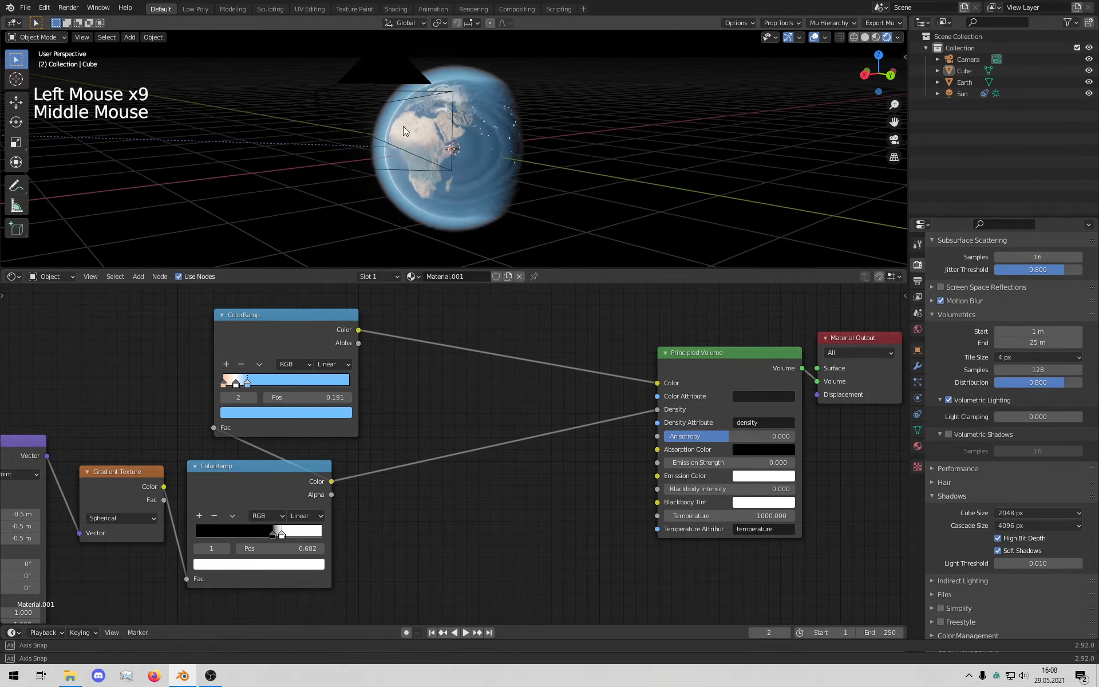
pyautogui.scroll(5, 450, 141)
pyautogui.scroll(-1, 450, 141)
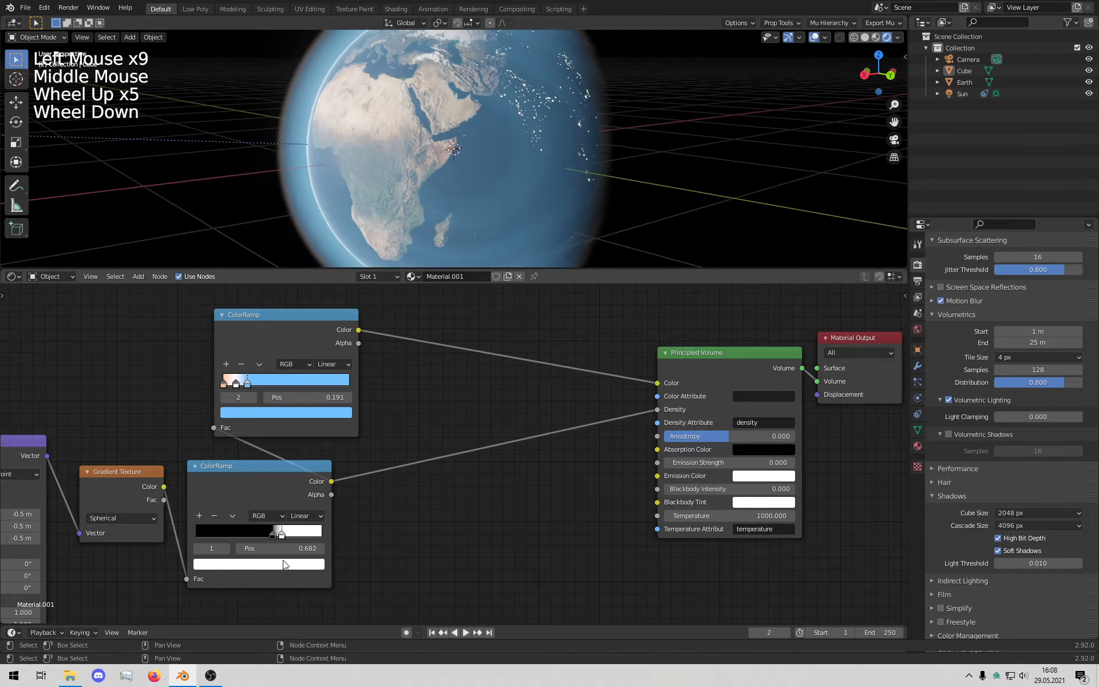
pyautogui.moveTo(273, 533); pyautogui.dragTo(279, 536)
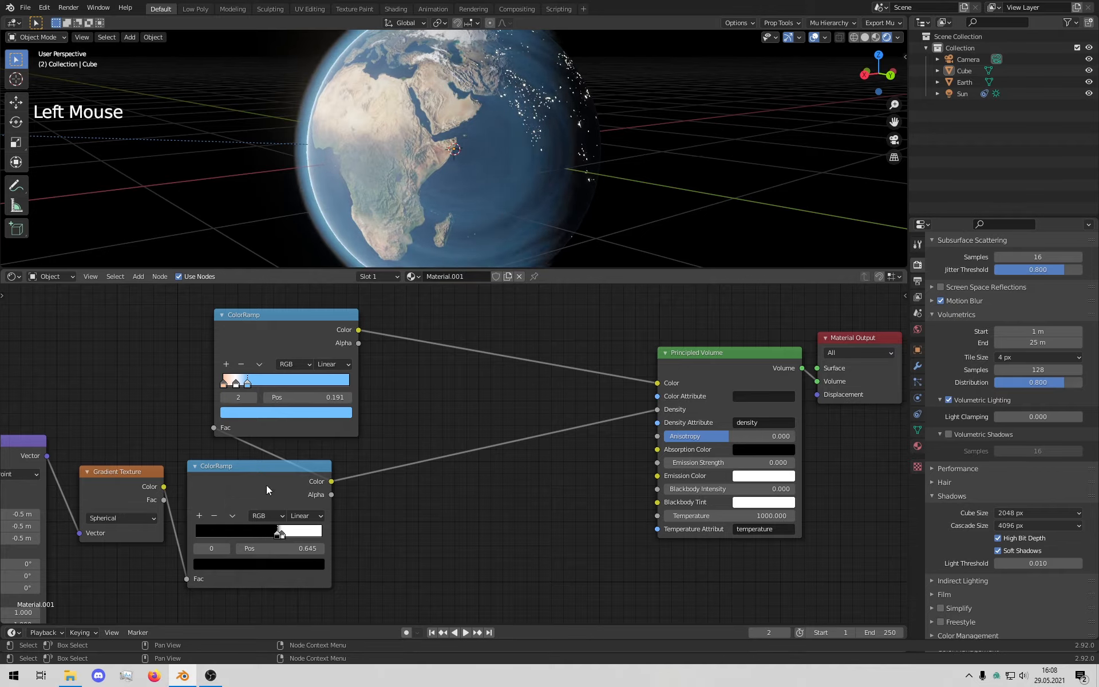
# Step: Lower the blue stop's saturation and shift the first stop's hue toward red
pyautogui.click(274, 413)
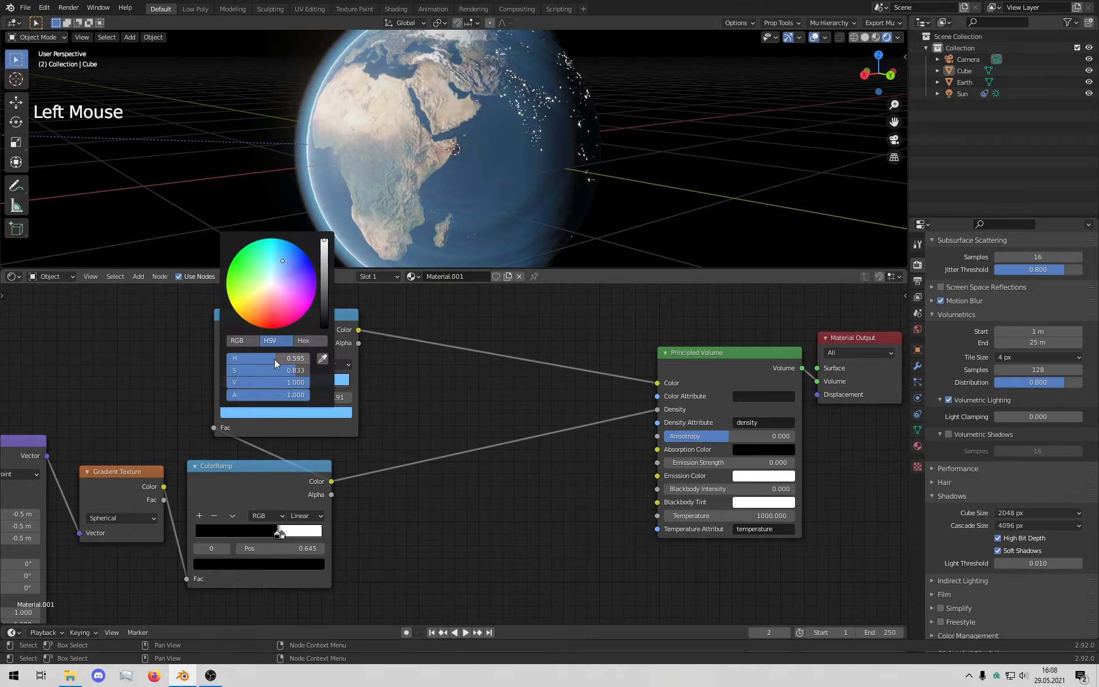
pyautogui.moveTo(285, 372); pyautogui.dragTo(277, 372)
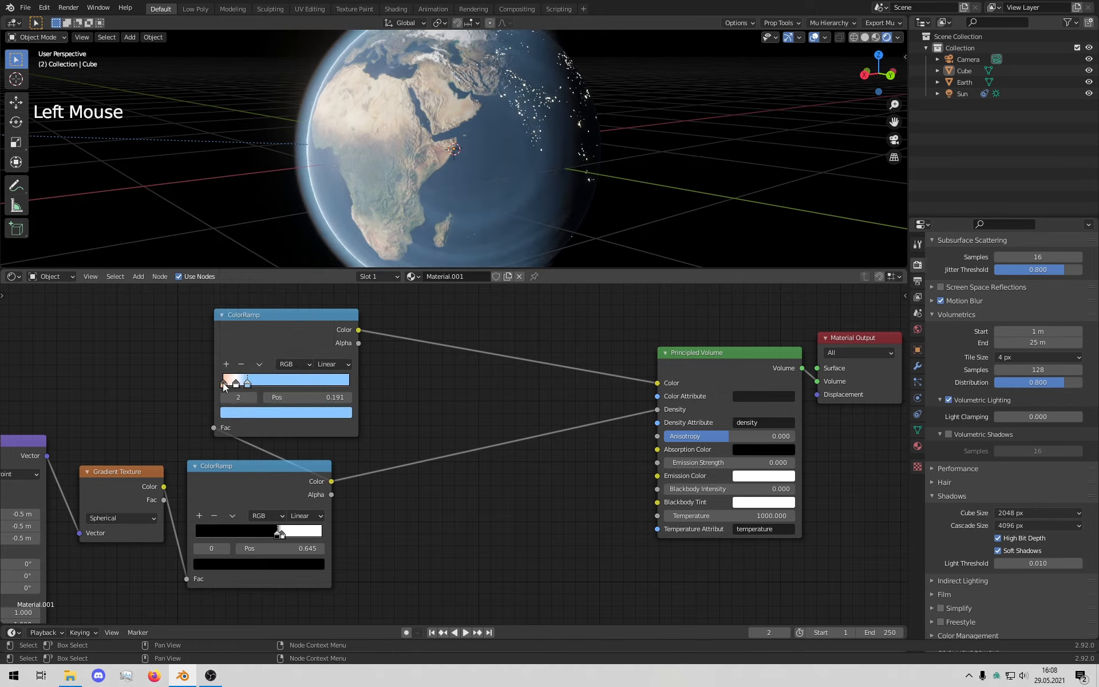
pyautogui.click(223, 383)
pyautogui.click(256, 418)
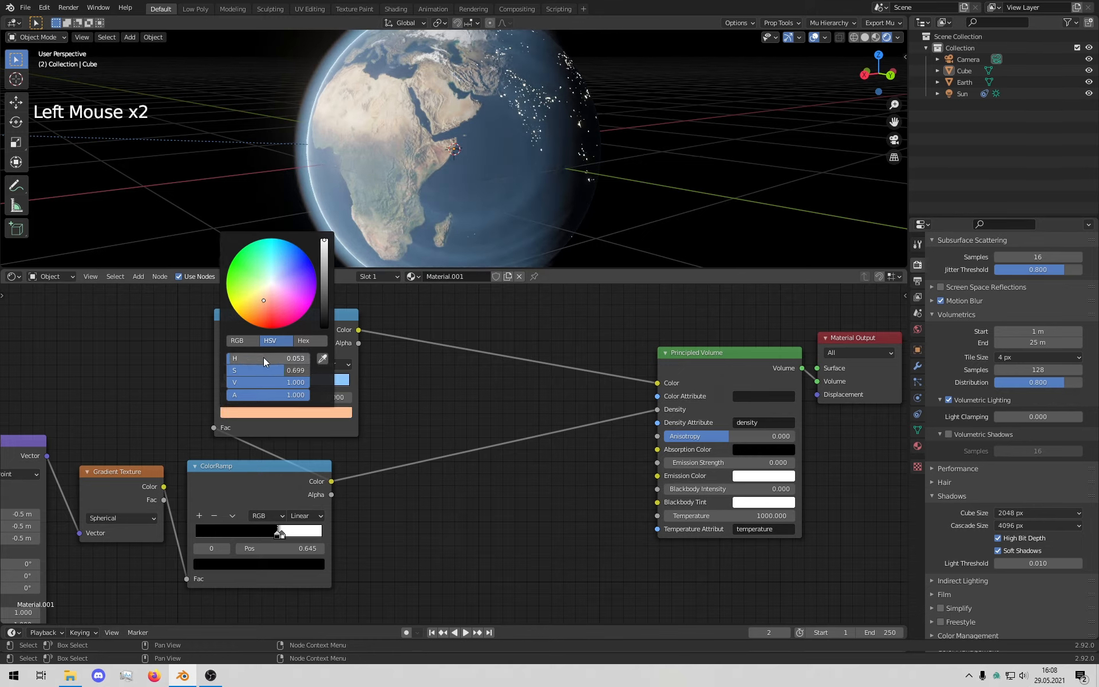
pyautogui.moveTo(263, 357)
pyautogui.mouseDown()
pyautogui.moveTo(250, 357)
pyautogui.moveTo(304, 369)
pyautogui.mouseUp()
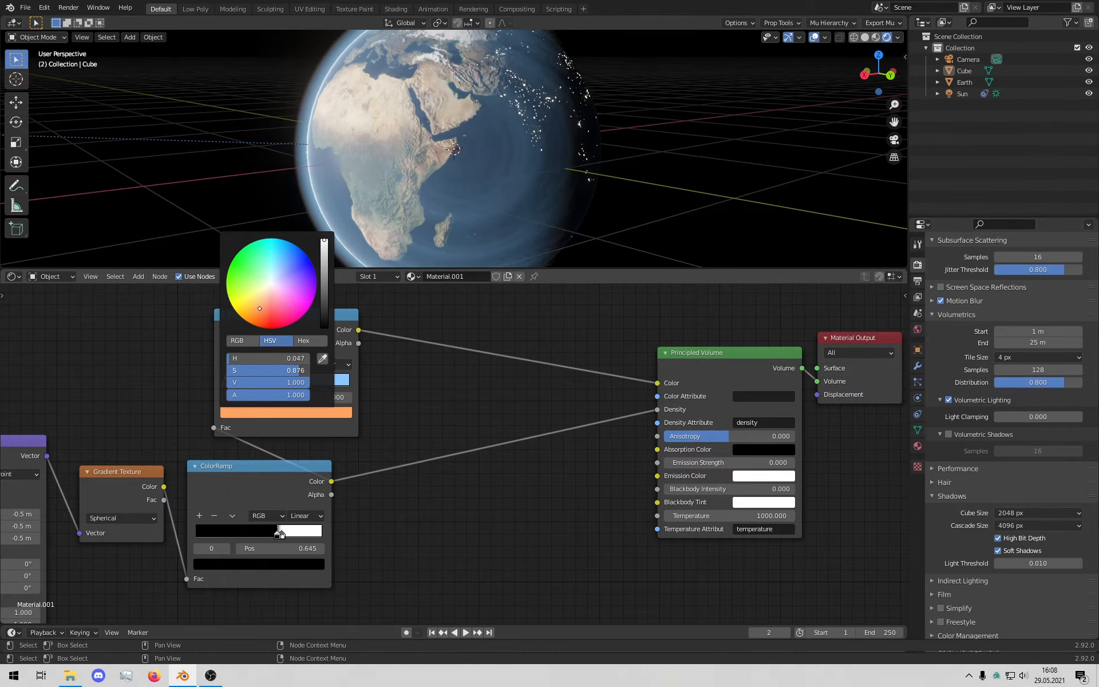
pyautogui.click(514, 343)
# Step: Raise the first stop's saturation to 1.0 for a deep orange-red (H 0.017)
pyautogui.moveTo(527, 229); pyautogui.dragTo(534, 138, button='middle')
pyautogui.scroll(-3, 478, 122)
pyautogui.scroll(1, 529, 102)
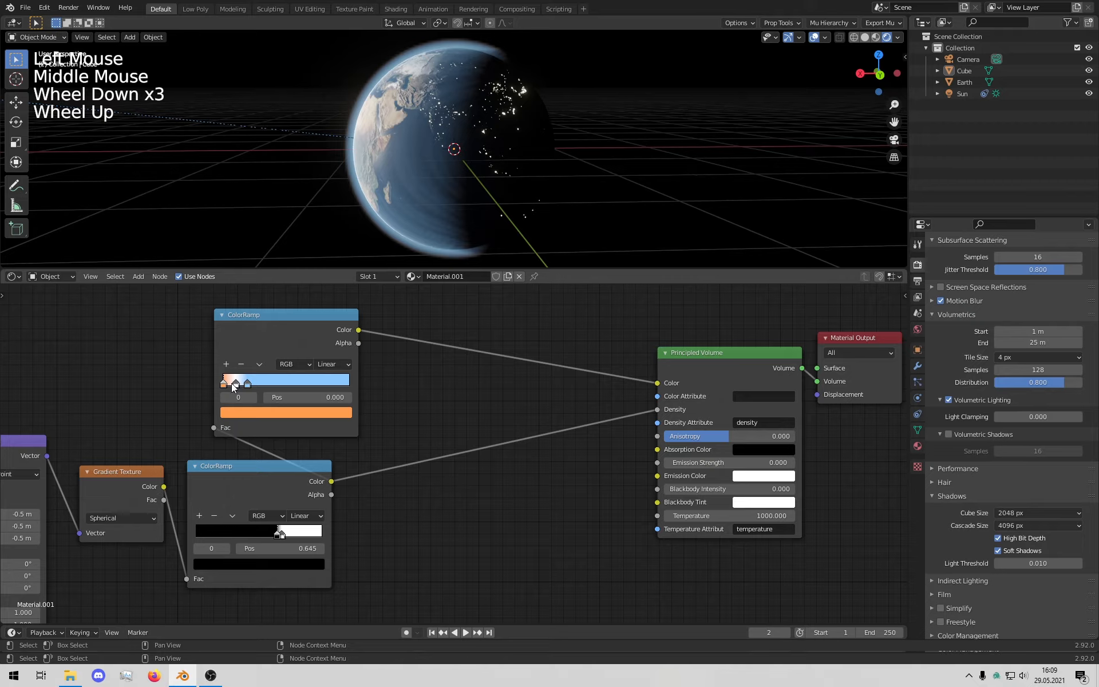
pyautogui.click(272, 414)
pyautogui.moveTo(271, 370)
pyautogui.mouseDown()
pyautogui.moveTo(303, 370)
pyautogui.moveTo(243, 359)
pyautogui.moveTo(256, 325)
pyautogui.mouseUp()
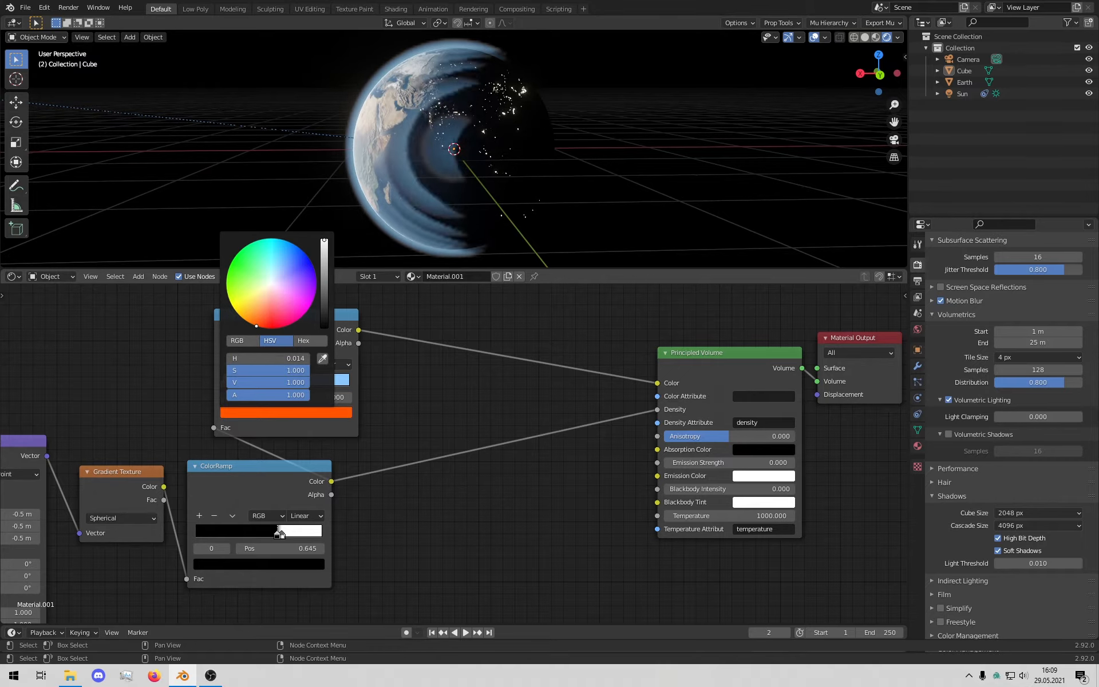
pyautogui.click(284, 535)
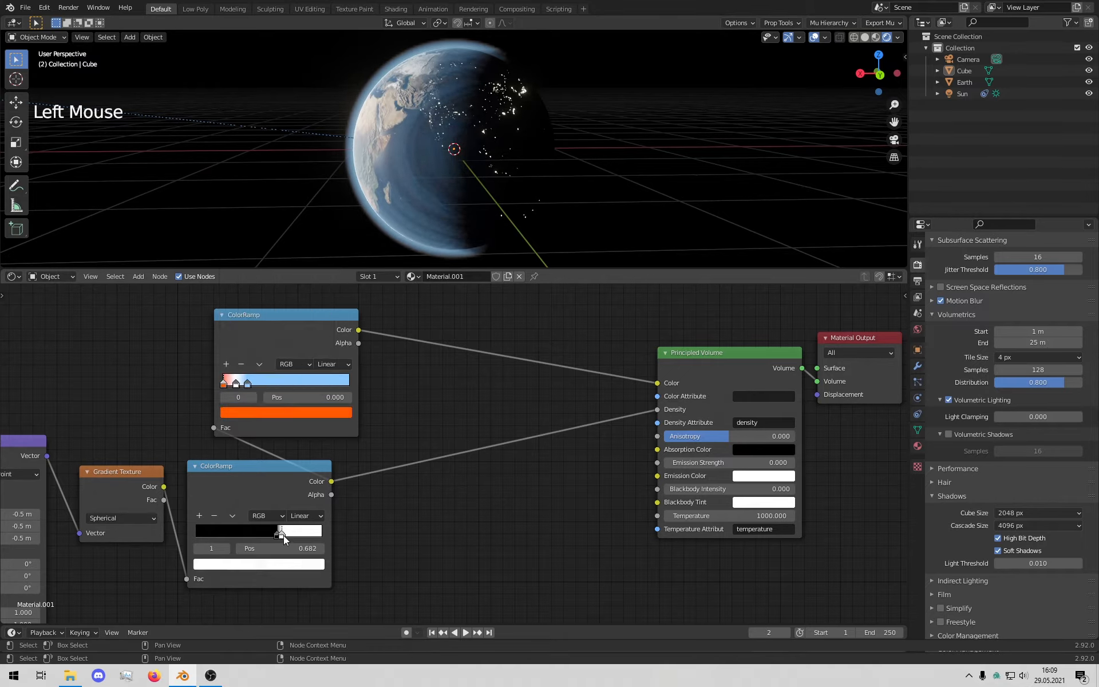
# Step: Enlarge the 3D view and orbit the Earth to inspect the atmosphere from several sides
pyautogui.scroll(4, 380, 109)
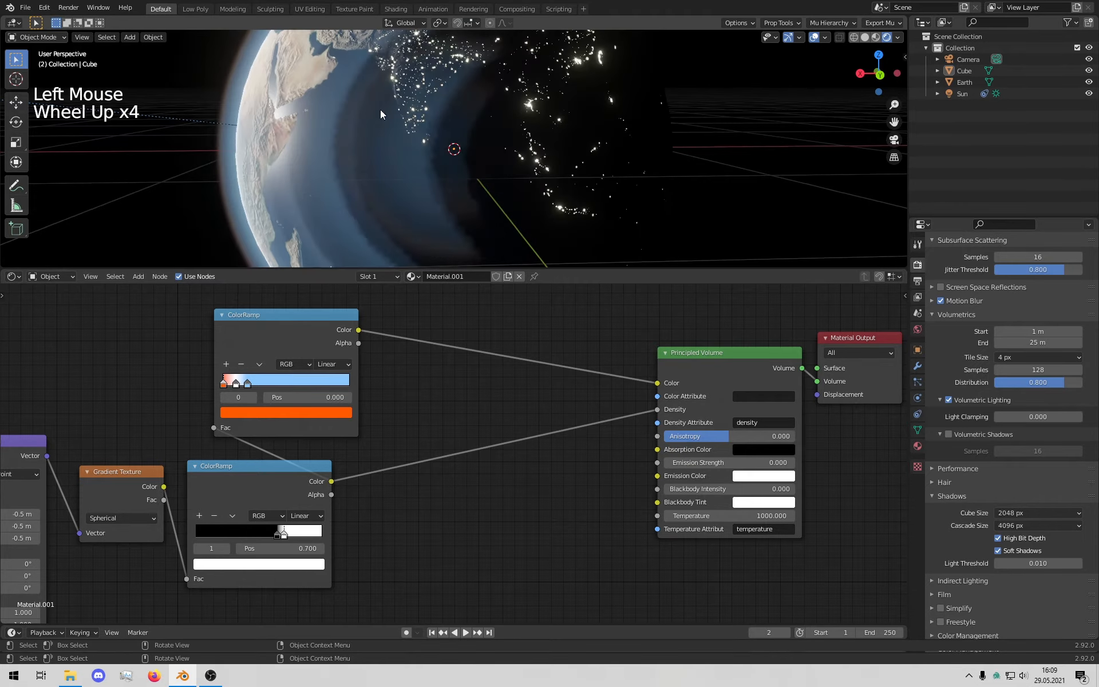
pyautogui.moveTo(380, 109); pyautogui.dragTo(366, 120, button='middle')
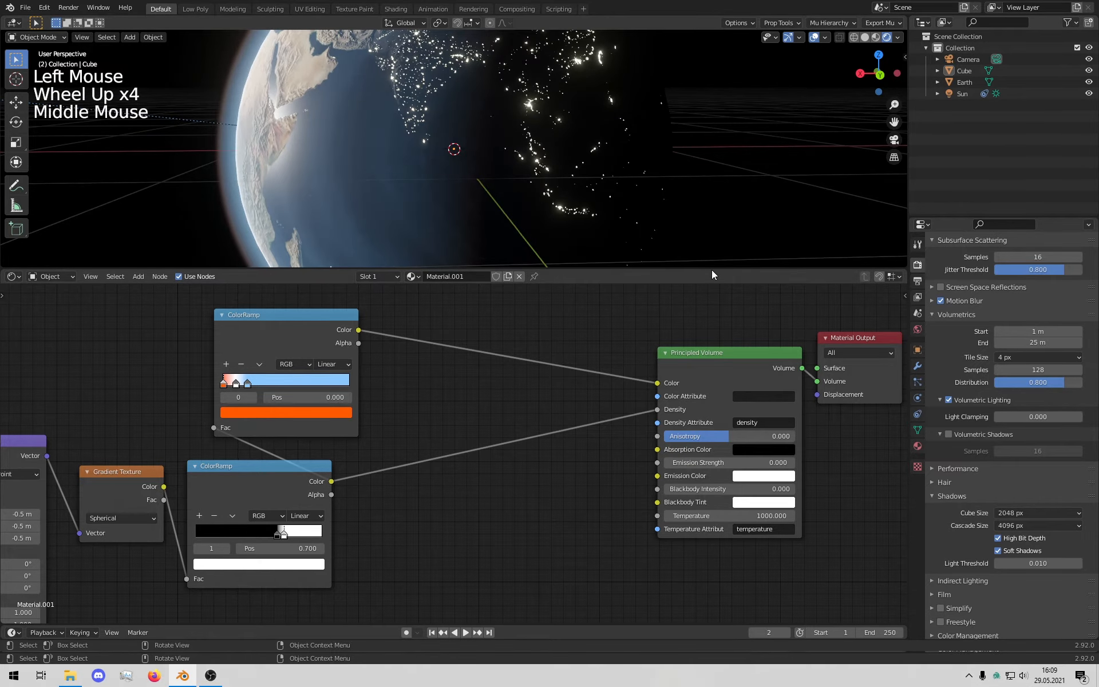
pyautogui.moveTo(711, 270); pyautogui.dragTo(668, 555)
pyautogui.scroll(-2, 307, 301)
pyautogui.moveTo(334, 325); pyautogui.dragTo(533, 310, button='middle')
pyautogui.moveTo(751, 309); pyautogui.dragTo(654, 318, button='middle')
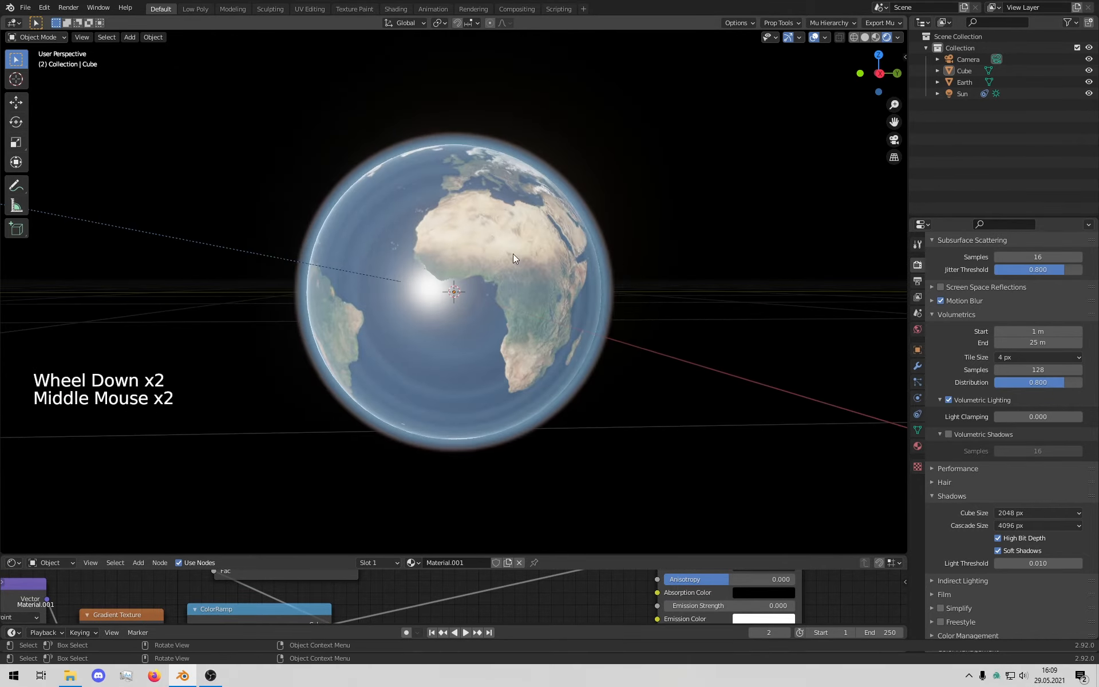
pyautogui.moveTo(684, 252); pyautogui.dragTo(565, 239, button='middle')
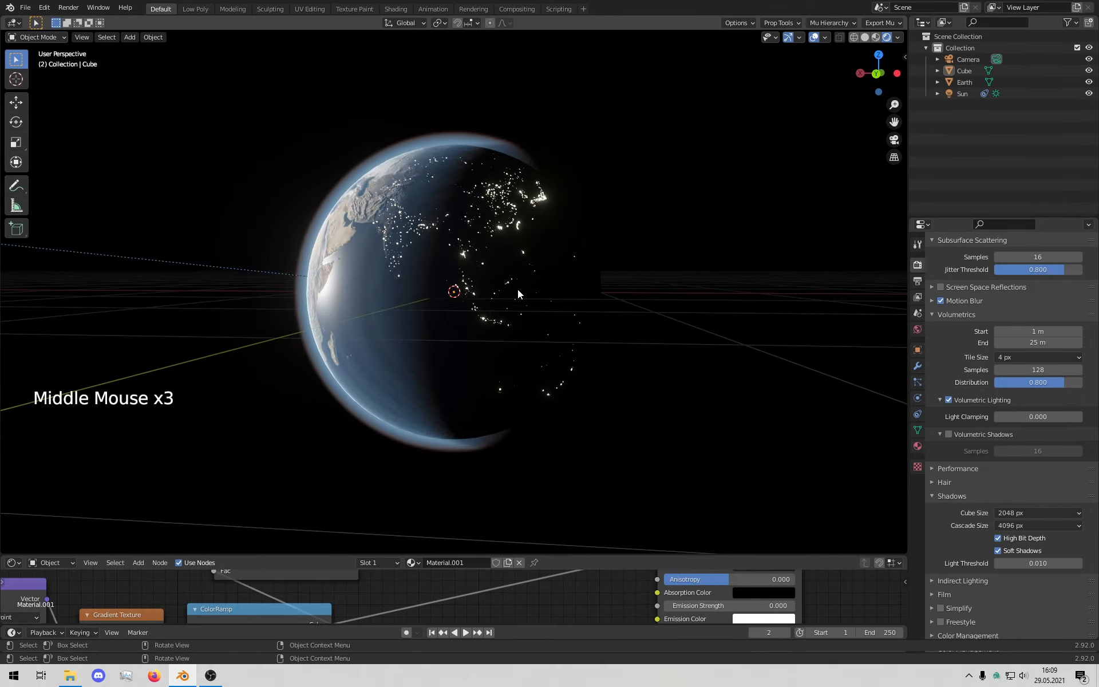
pyautogui.moveTo(566, 168); pyautogui.dragTo(530, 204, button='middle')
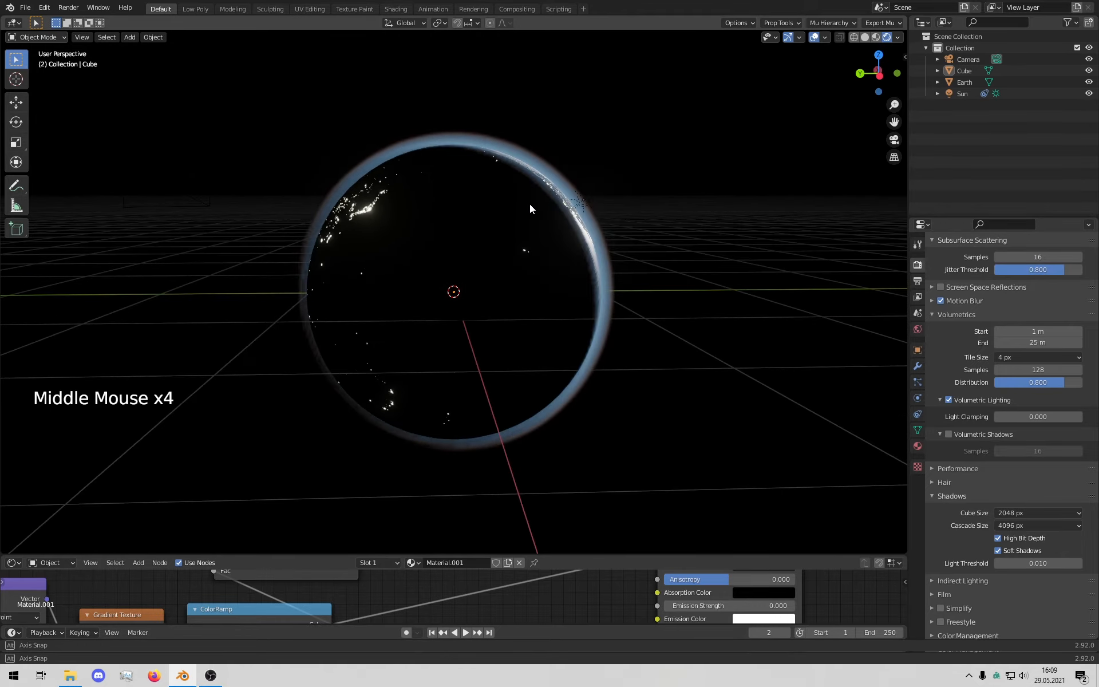
pyautogui.moveTo(636, 287); pyautogui.dragTo(567, 376, button='middle')
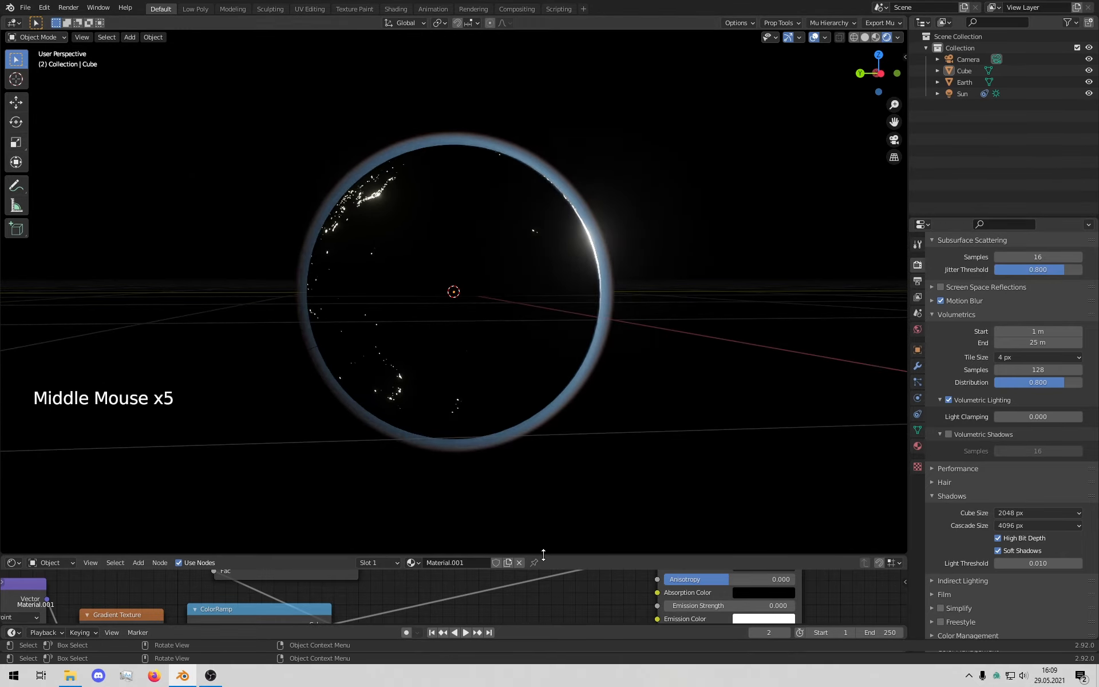
# Step: Restore the node editor's space and nudge the orange colour stop right to 0.059
pyautogui.moveTo(513, 552); pyautogui.dragTo(435, 227)
pyautogui.moveTo(374, 379); pyautogui.dragTo(402, 420, button='middle')
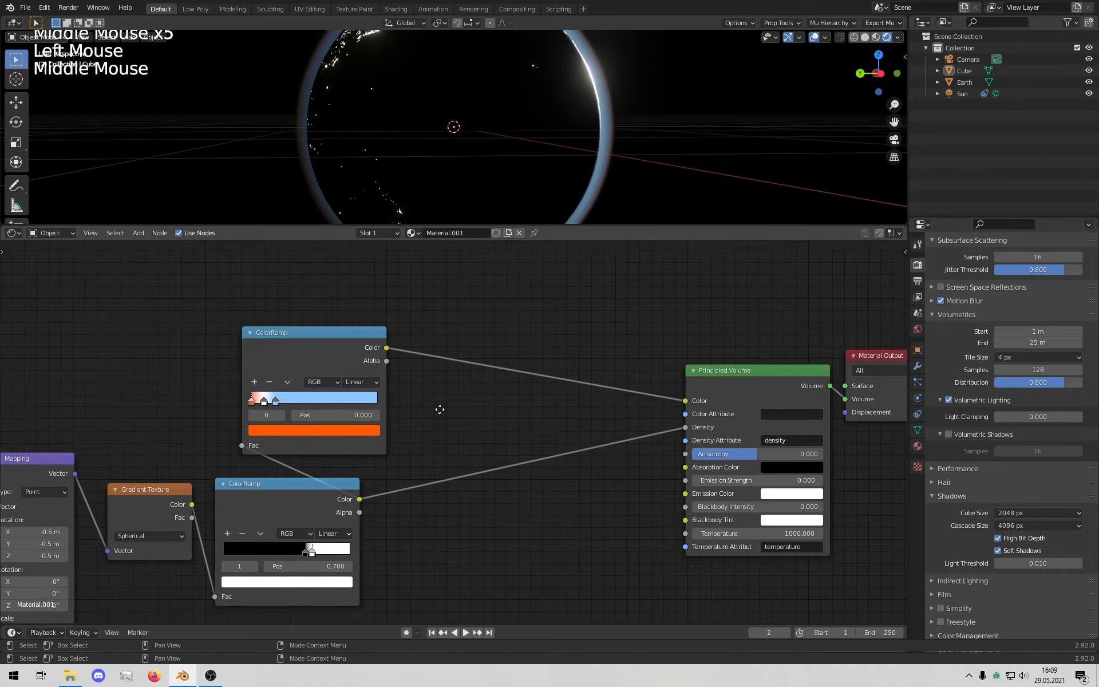
pyautogui.moveTo(572, 126); pyautogui.dragTo(458, 166, button='middle')
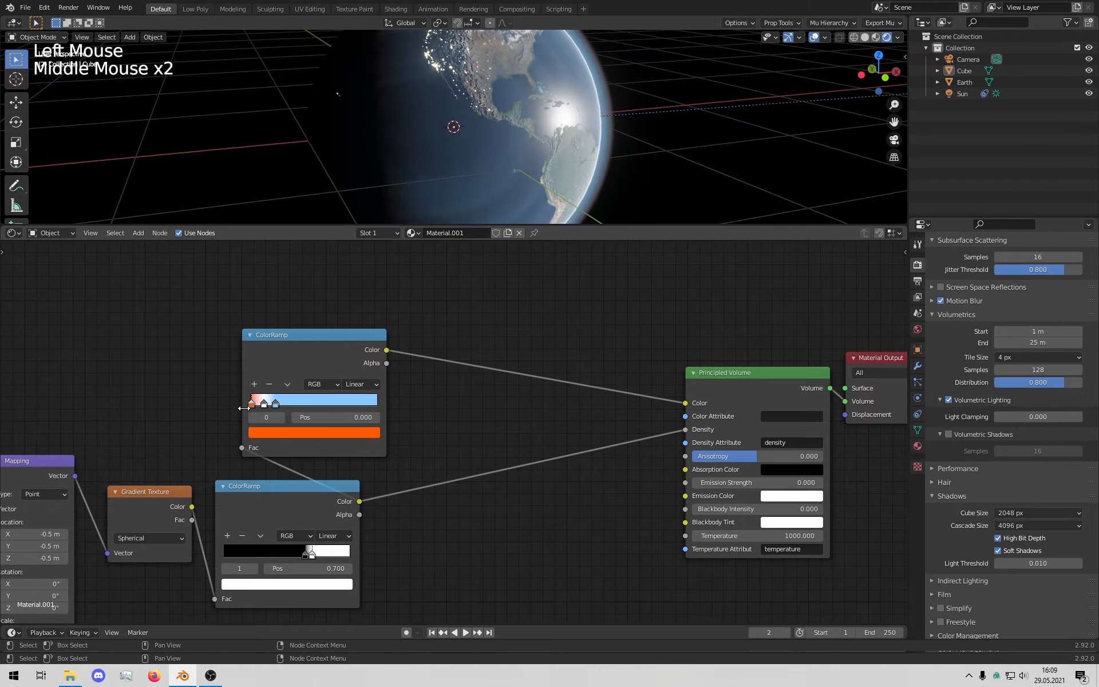
pyautogui.moveTo(253, 406); pyautogui.dragTo(261, 404)
pyautogui.scroll(-5, 526, 118)
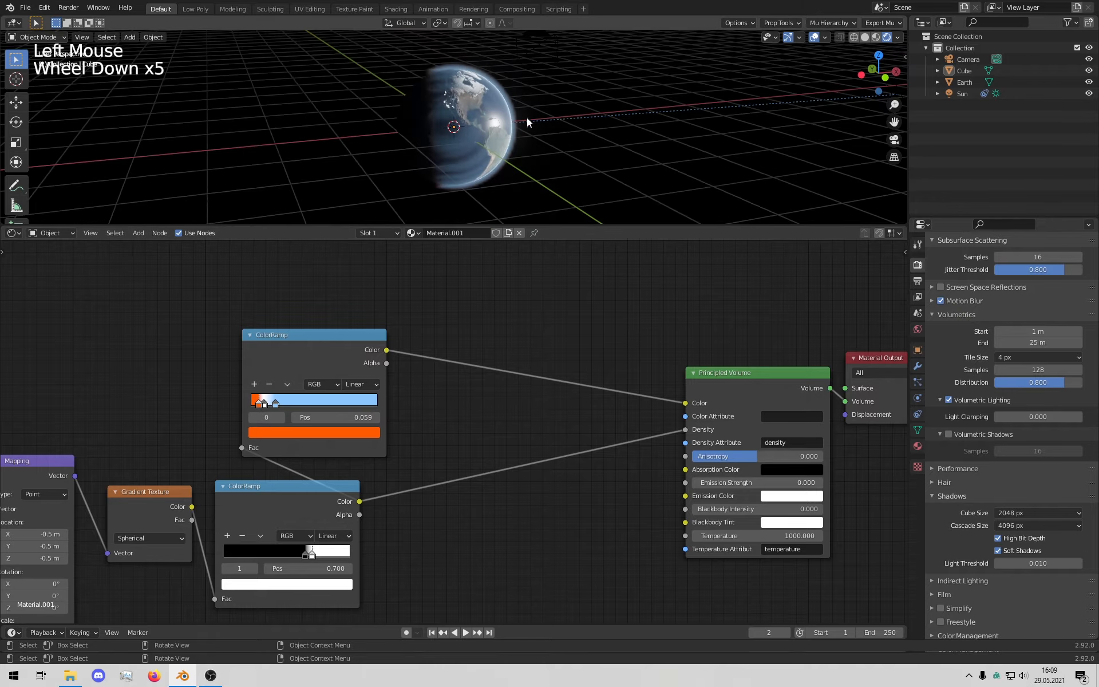
pyautogui.moveTo(526, 118); pyautogui.dragTo(427, 153, button='middle')
pyautogui.scroll(4, 427, 152)
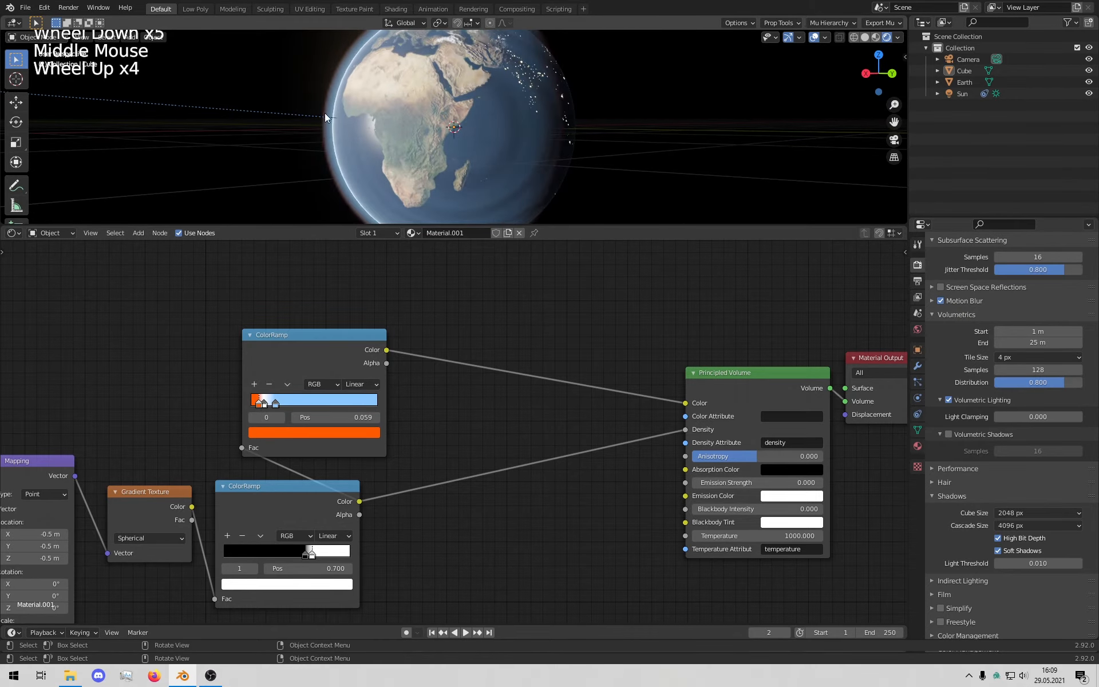
pyautogui.moveTo(378, 166); pyautogui.dragTo(345, 118, button='middle')
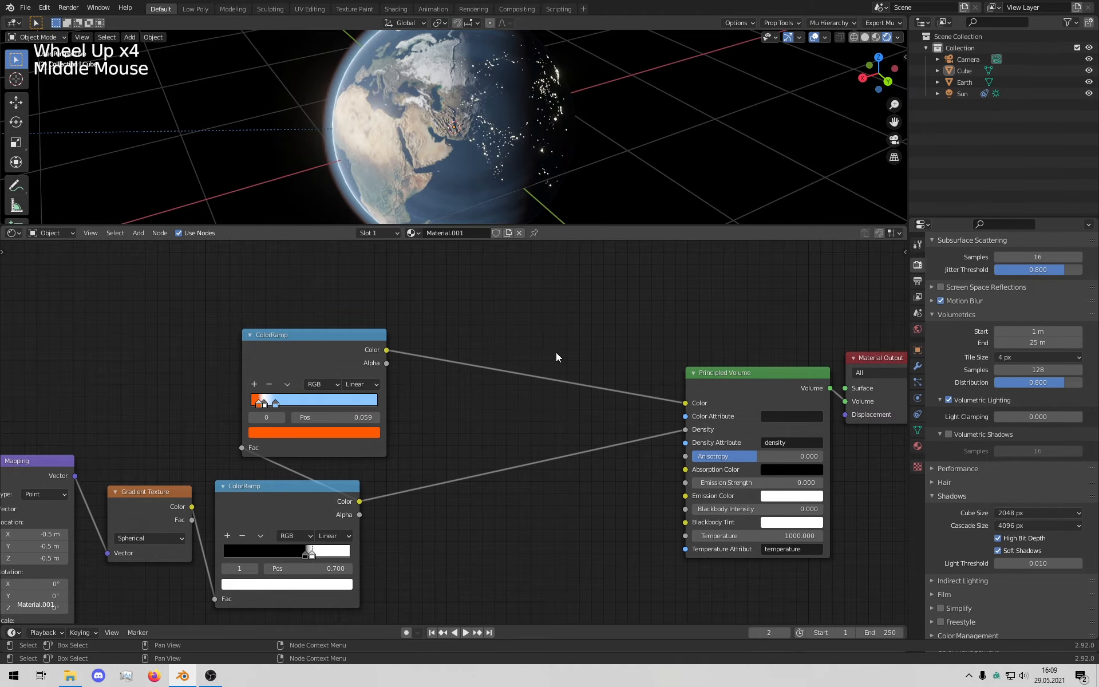
pyautogui.moveTo(556, 356); pyautogui.dragTo(551, 352, button='middle')
pyautogui.moveTo(561, 466); pyautogui.dragTo(543, 495, button='middle')
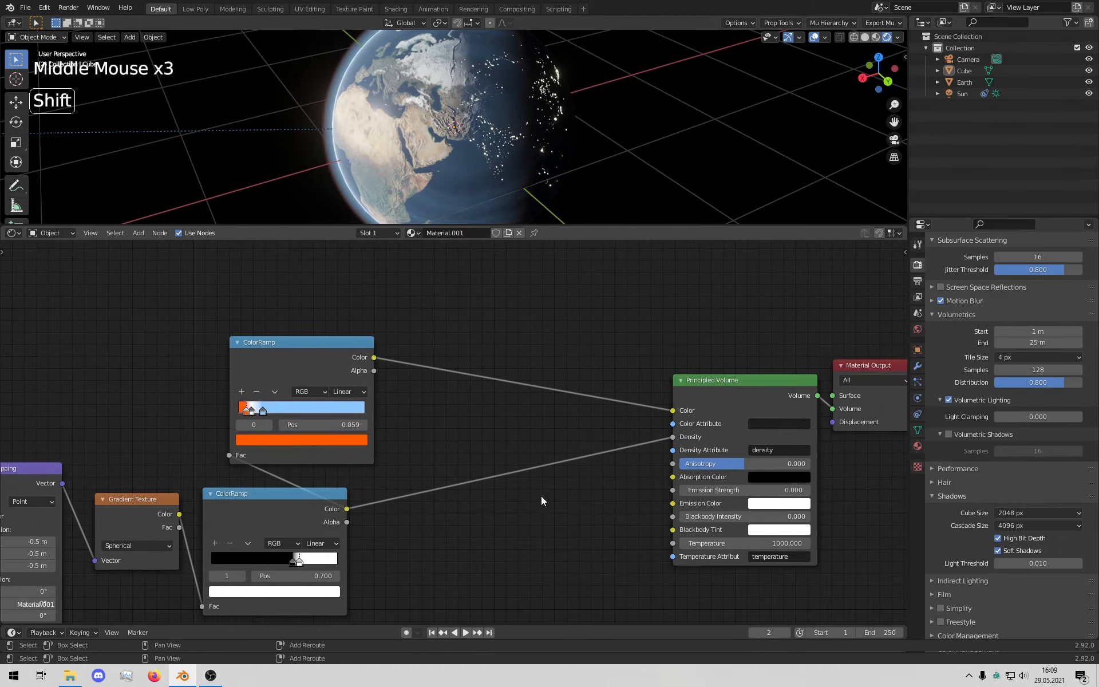
# Step: Insert a Math node on the ColorRamp→Density link, set to Multiply with value 0.3
pyautogui.hotkey('shift', 'a')
pyautogui.write('mat')
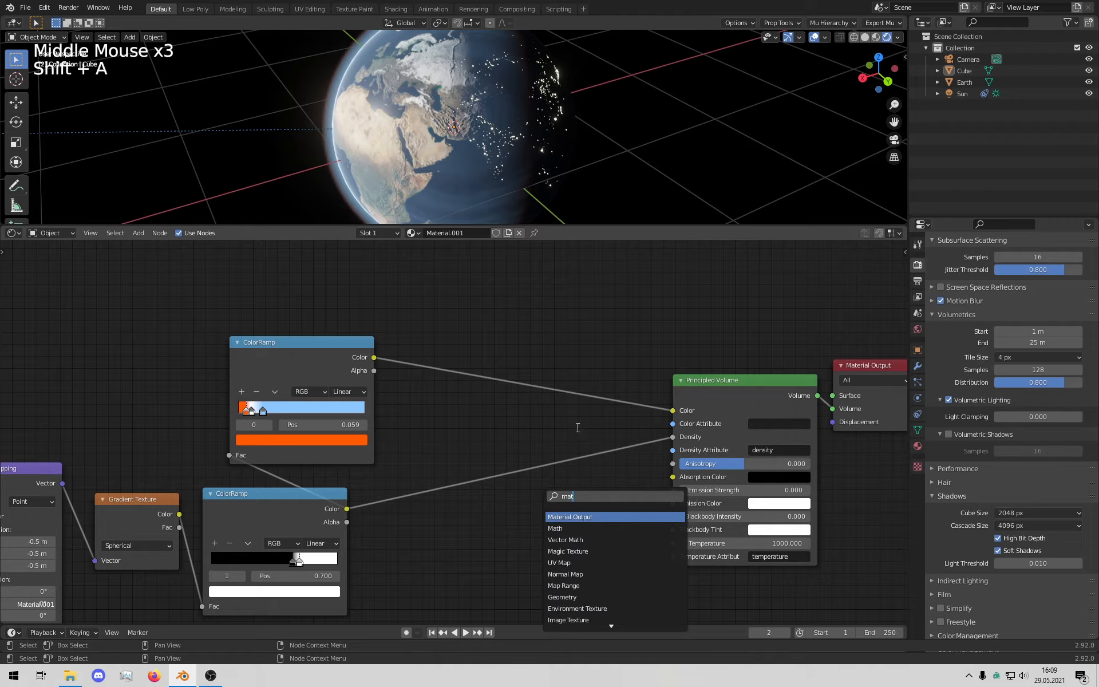
pyautogui.press('Down')
pyautogui.press('Return')
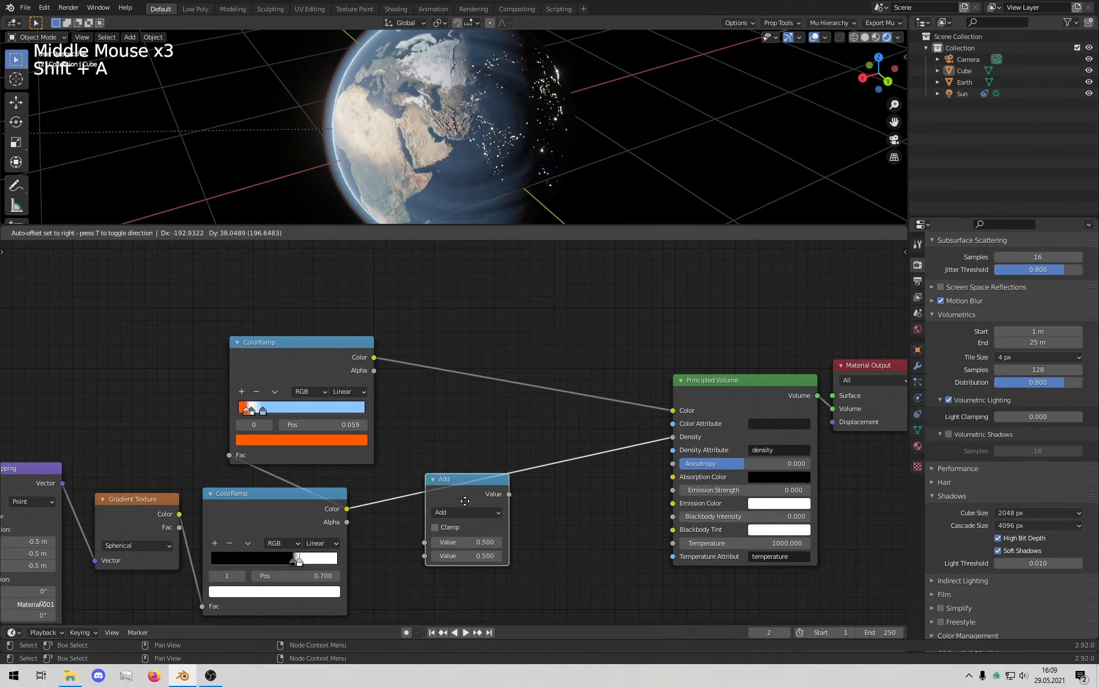
pyautogui.click(436, 567)
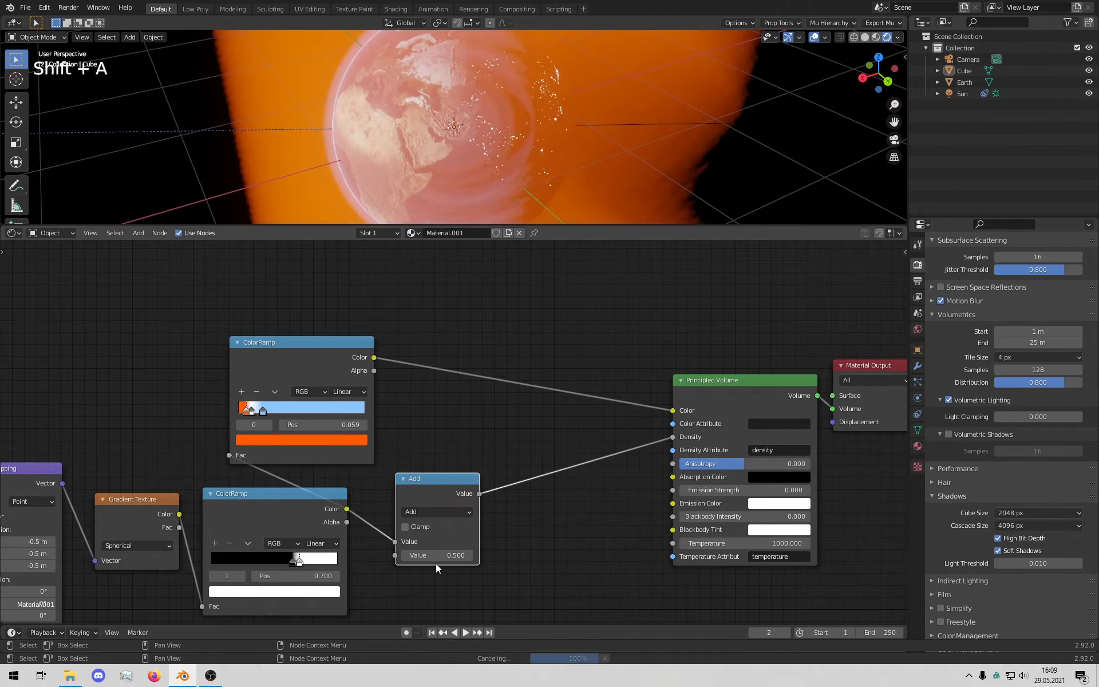
pyautogui.click(456, 515)
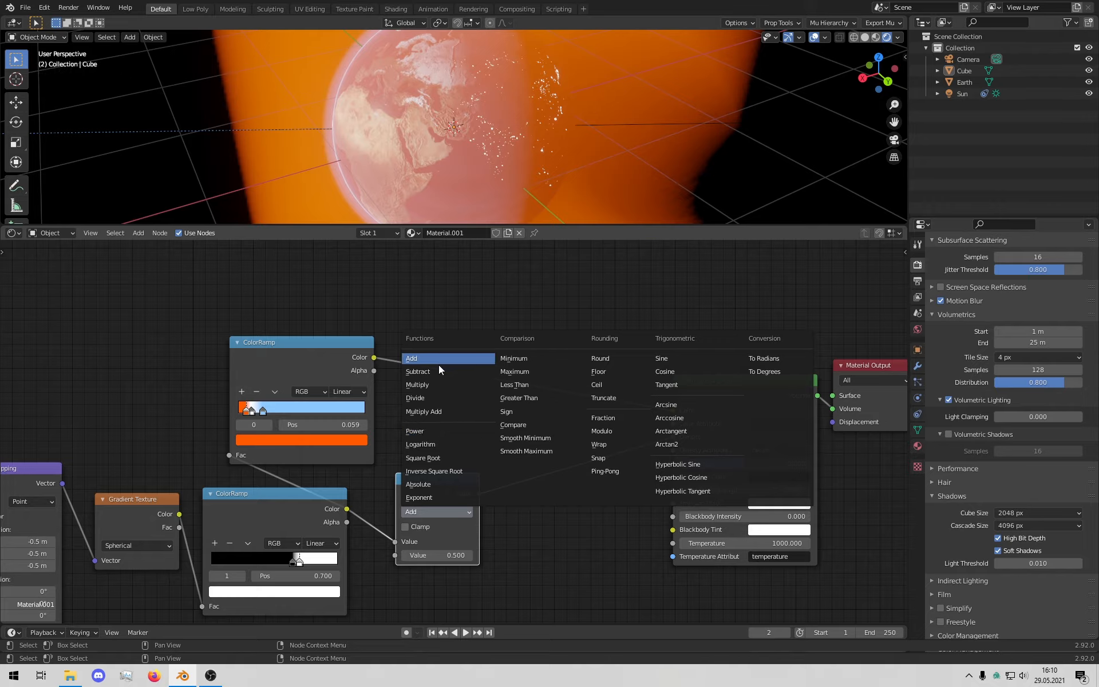
pyautogui.click(435, 385)
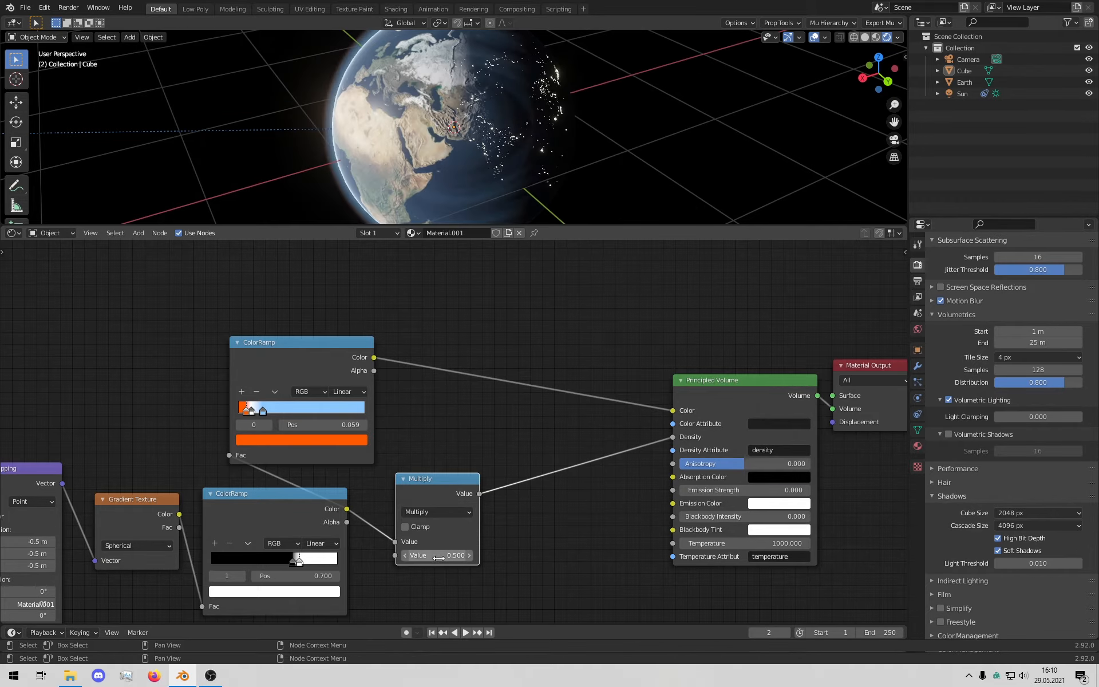
pyautogui.moveTo(435, 172); pyautogui.dragTo(364, 246, button='middle')
pyautogui.click(444, 555)
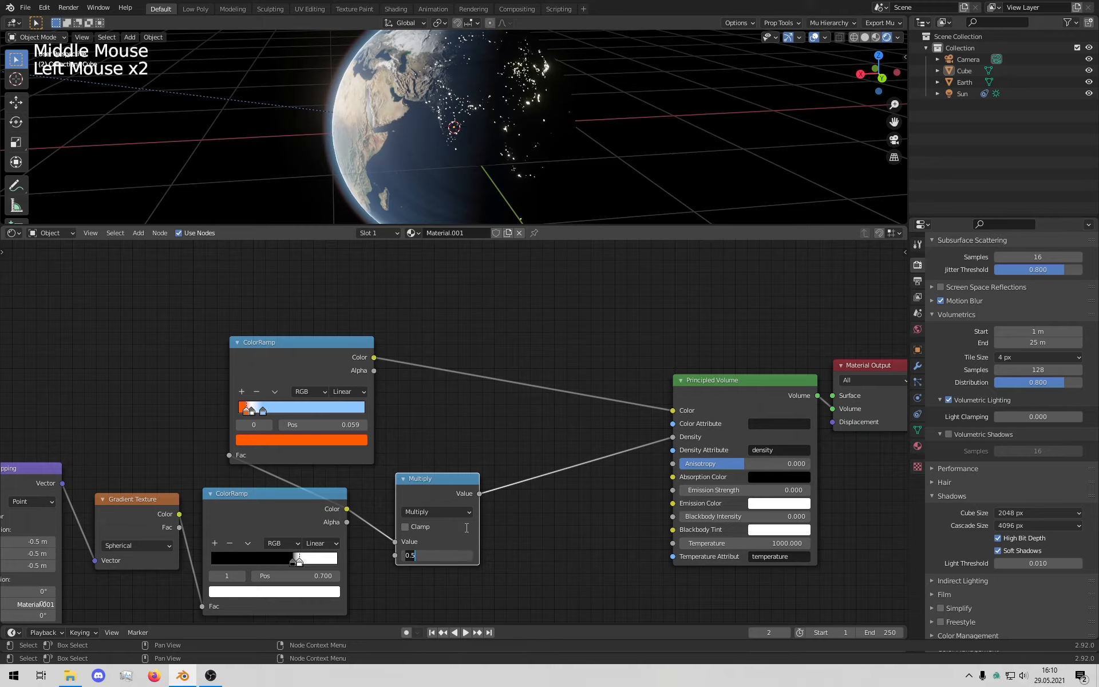
pyautogui.write('0.3')
pyautogui.press('Return')
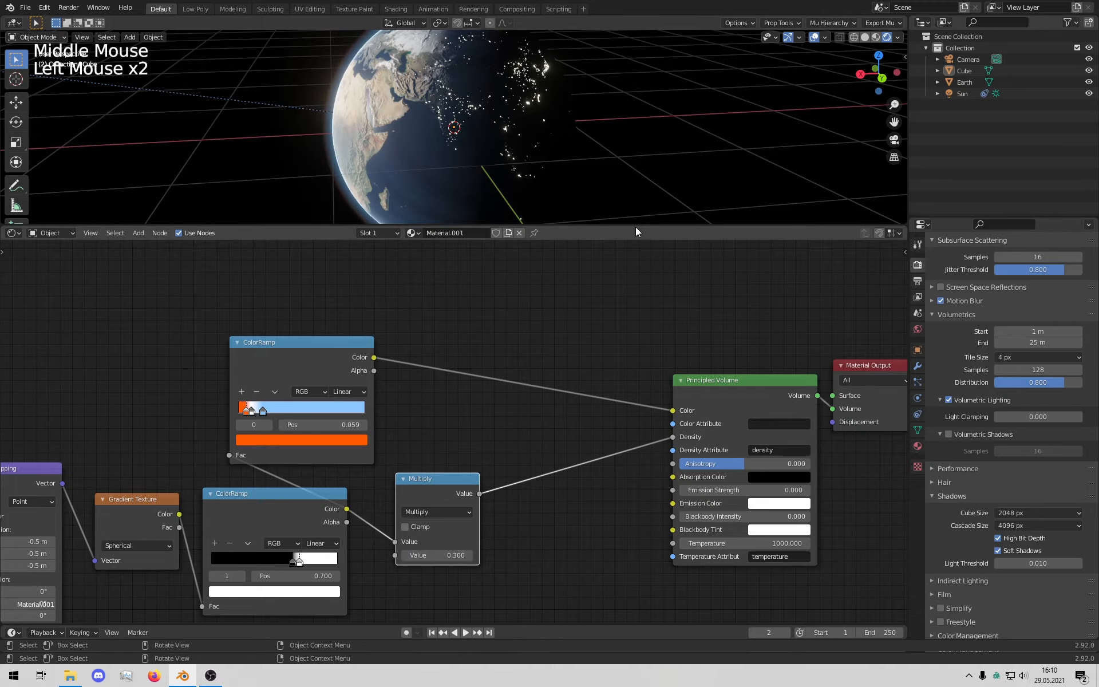
pyautogui.moveTo(636, 228); pyautogui.dragTo(572, 541)
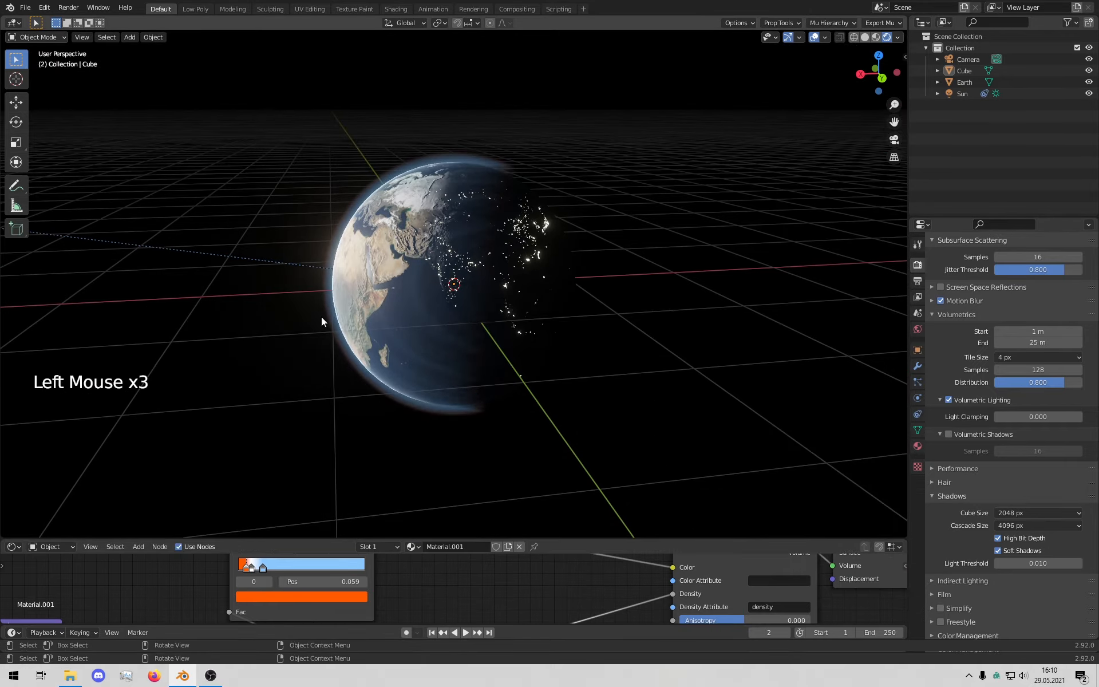
# Step: Zoom onto the atmosphere ColorRamp and slide its orange stop to position 0
pyautogui.moveTo(321, 319); pyautogui.dragTo(499, 324, button='middle')
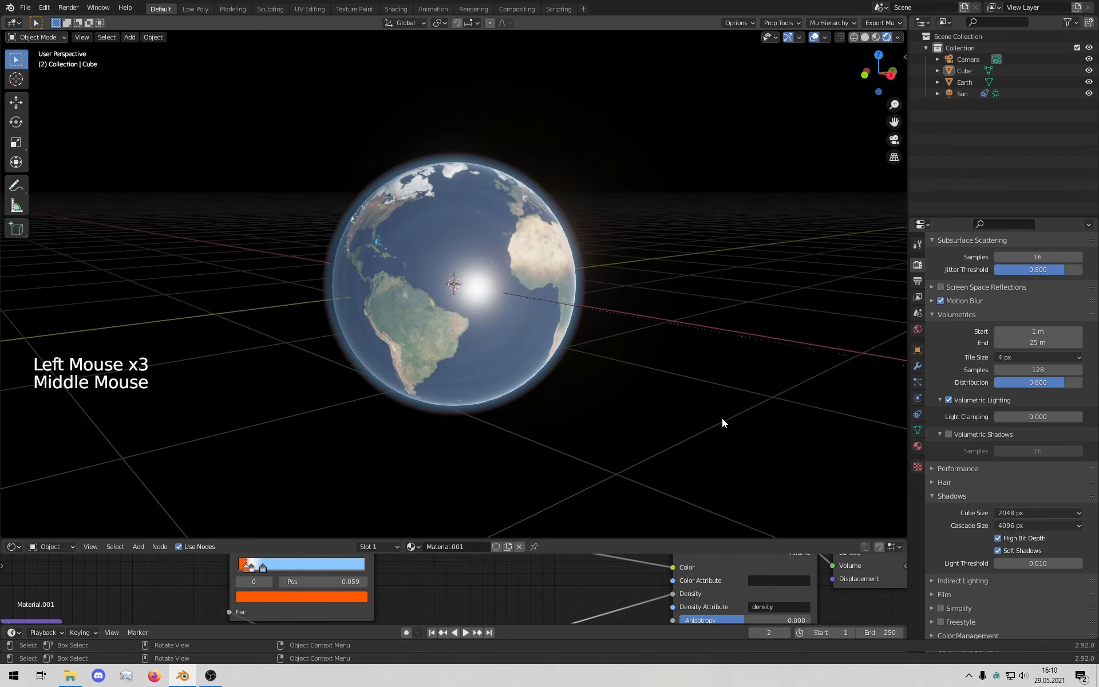
pyautogui.moveTo(723, 419); pyautogui.dragTo(612, 416, button='middle')
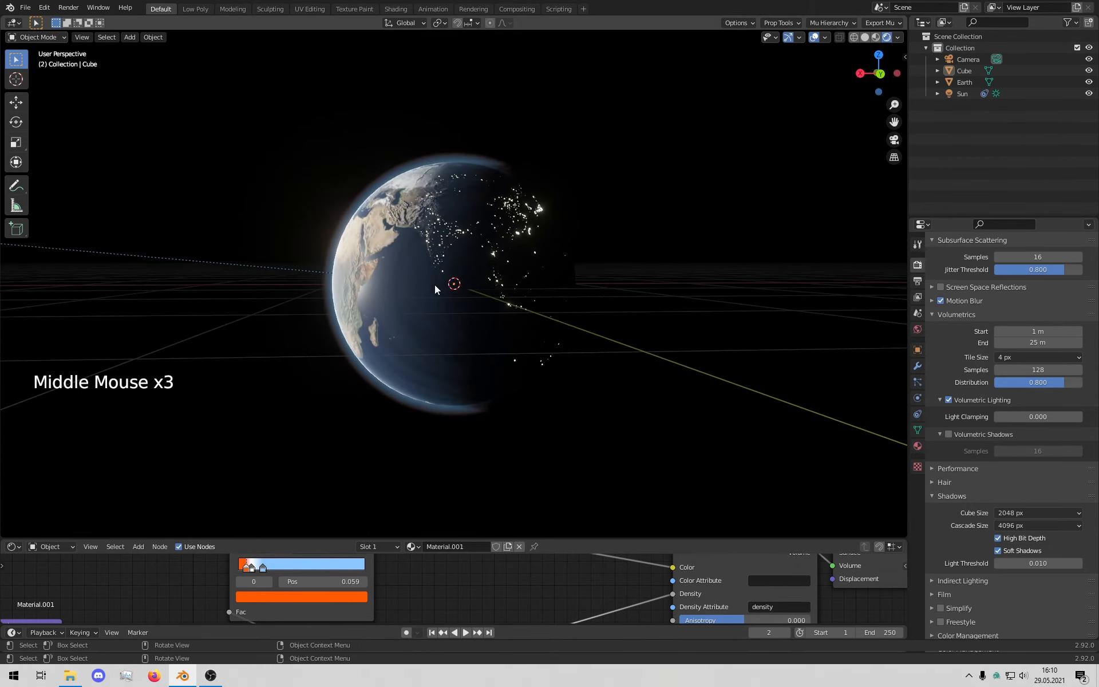
pyautogui.scroll(3, 467, 304)
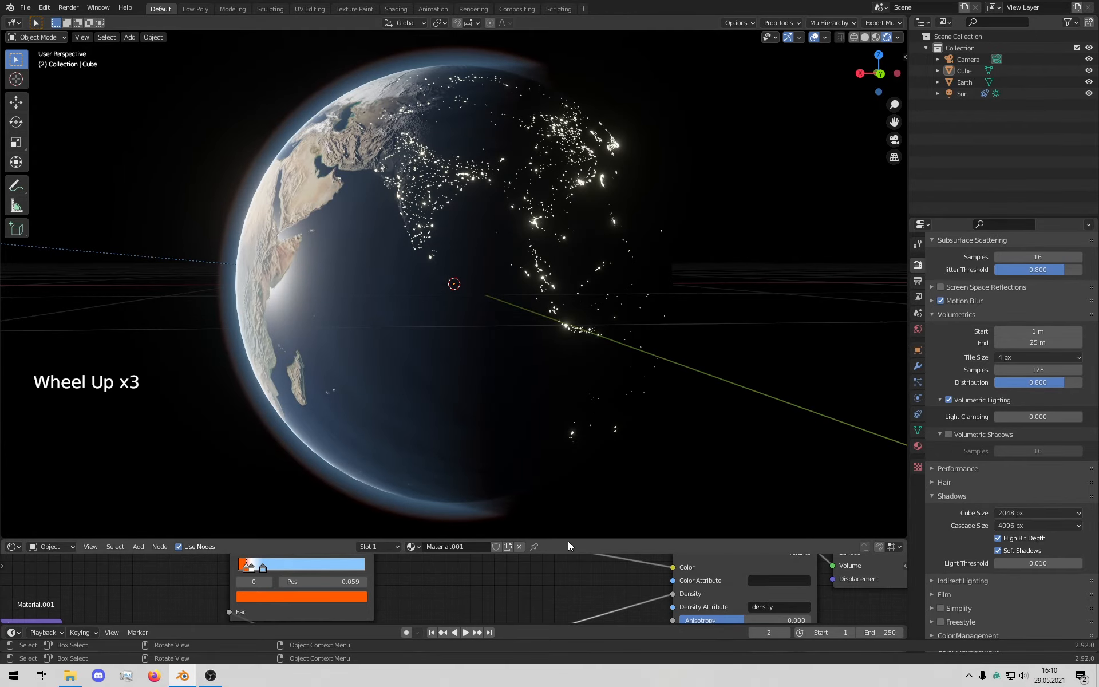
pyautogui.scroll(-5, 524, 593)
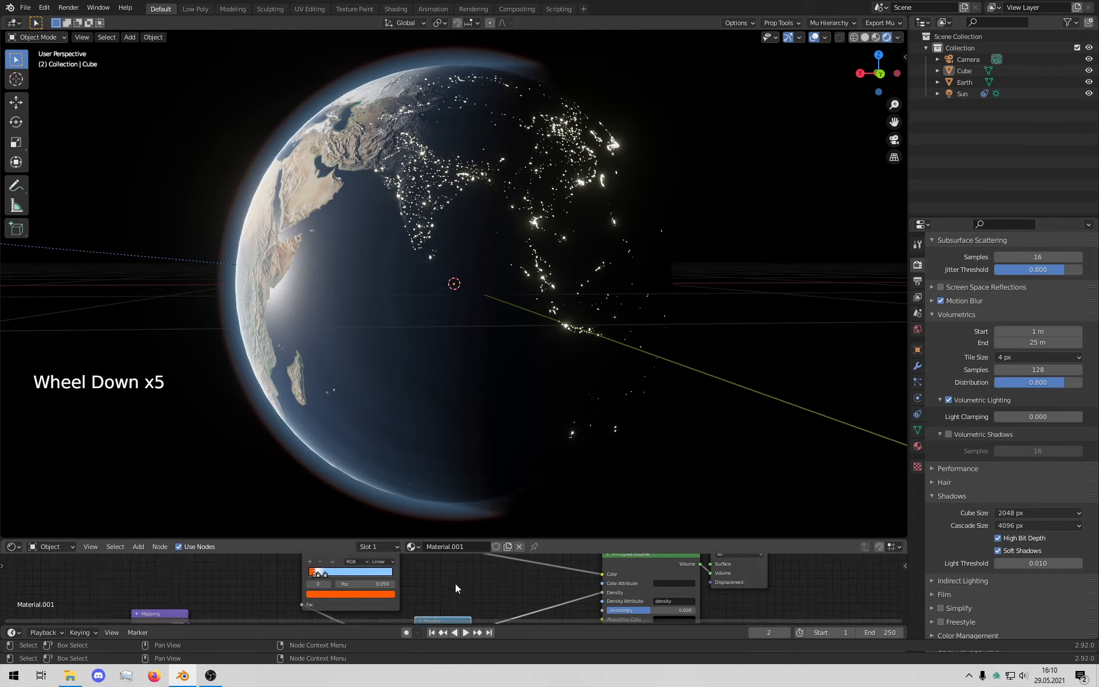
pyautogui.moveTo(456, 583); pyautogui.dragTo(581, 546, button='middle')
pyautogui.scroll(9, 460, 597)
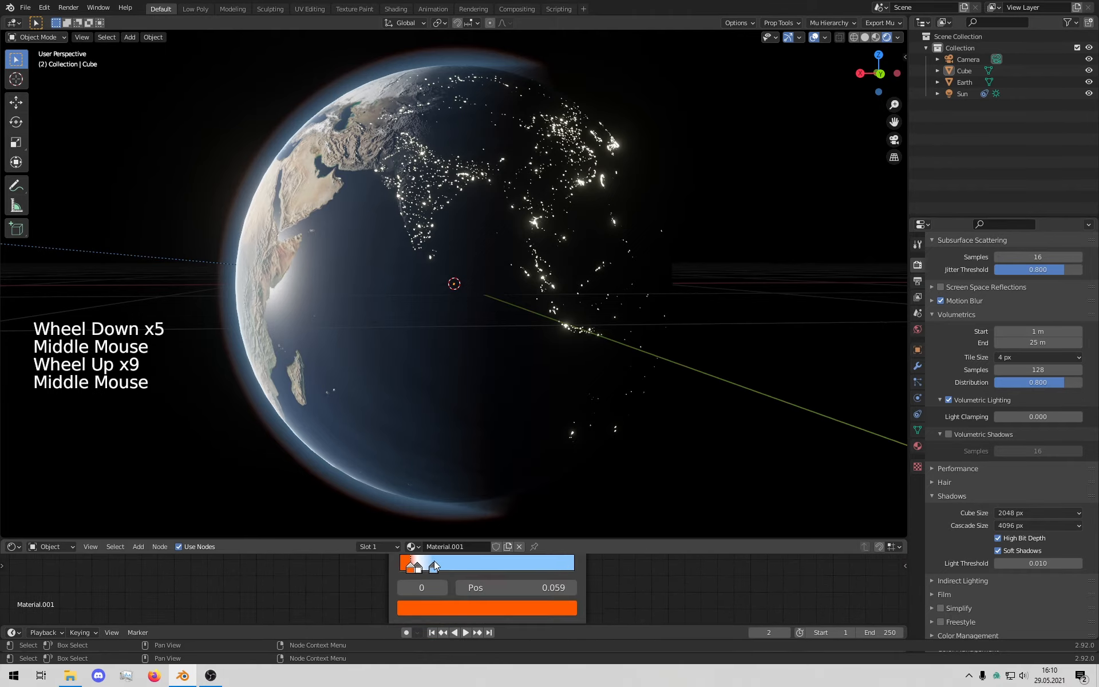
pyautogui.moveTo(412, 569)
pyautogui.mouseDown()
pyautogui.moveTo(387, 571)
pyautogui.moveTo(402, 568)
pyautogui.mouseUp()
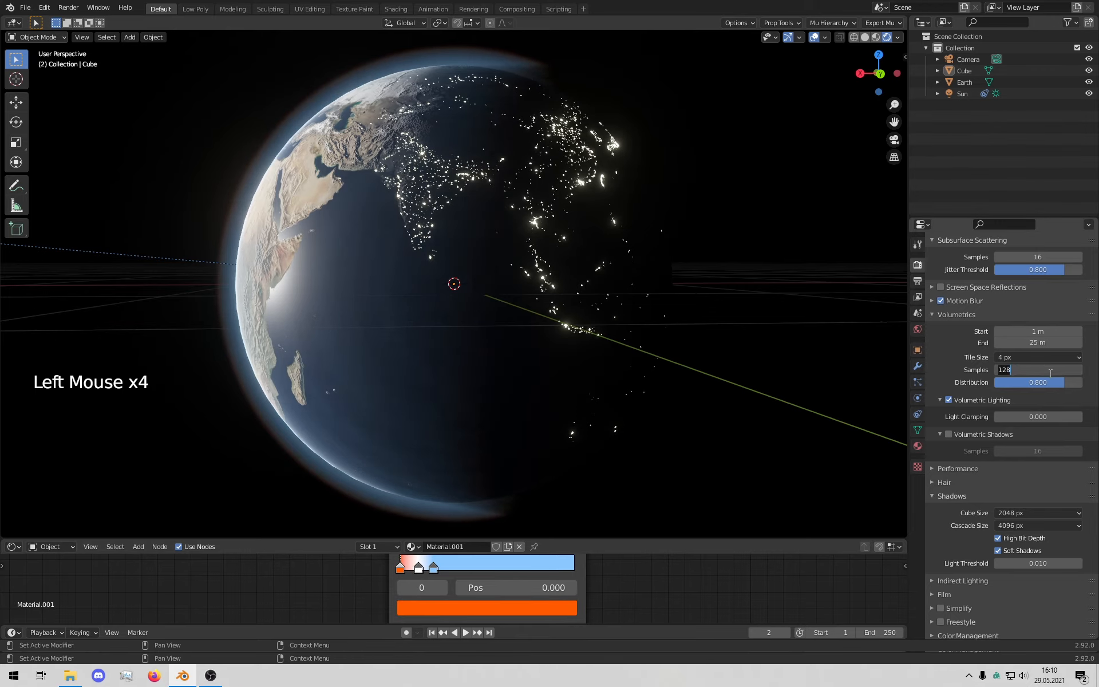
# Step: Set volumetric samples to 32 and adjust the ramp stops, placing the white stop at 0.086
pyautogui.write('4')
pyautogui.press('Return')
pyautogui.press('Return')
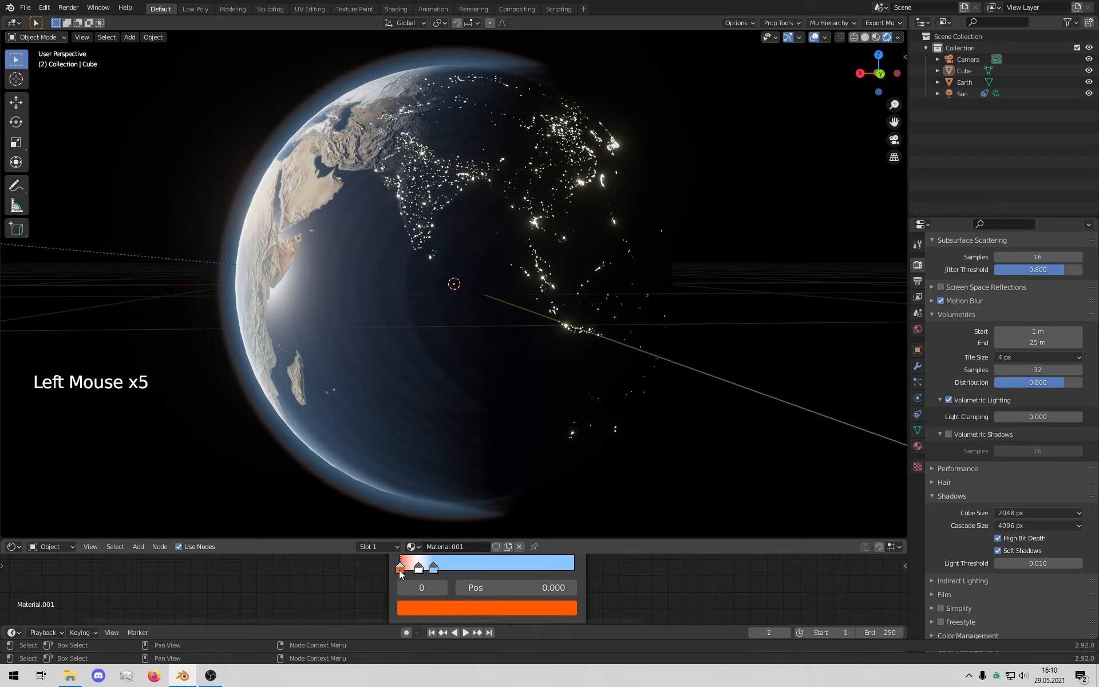
pyautogui.moveTo(399, 569); pyautogui.dragTo(443, 568)
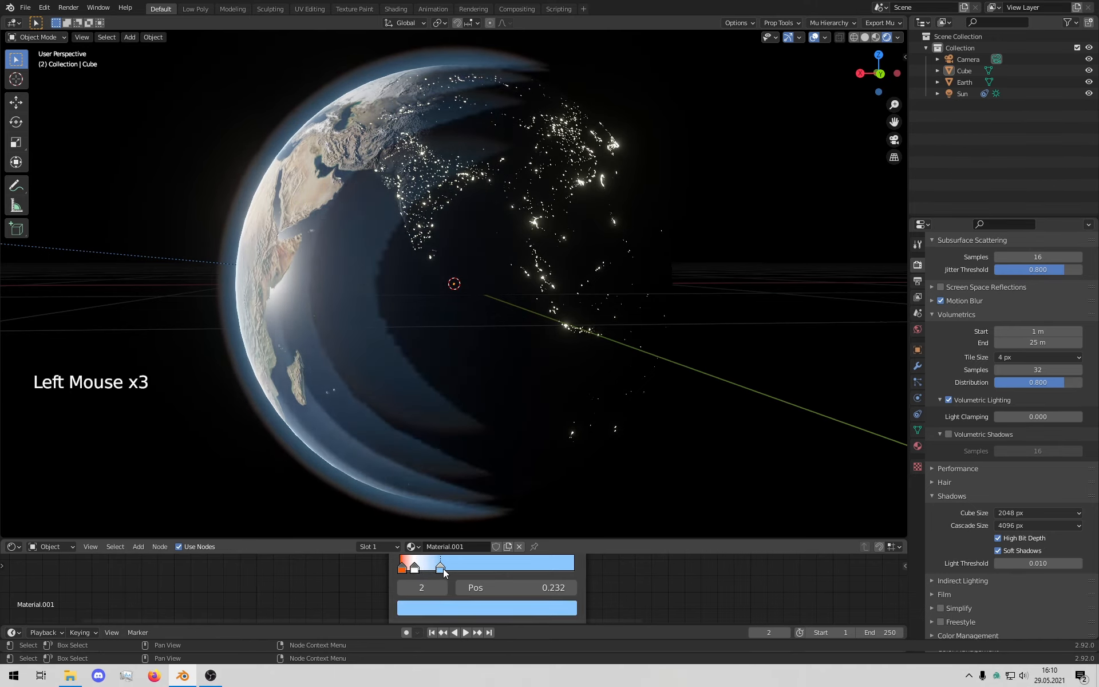
pyautogui.click(417, 568)
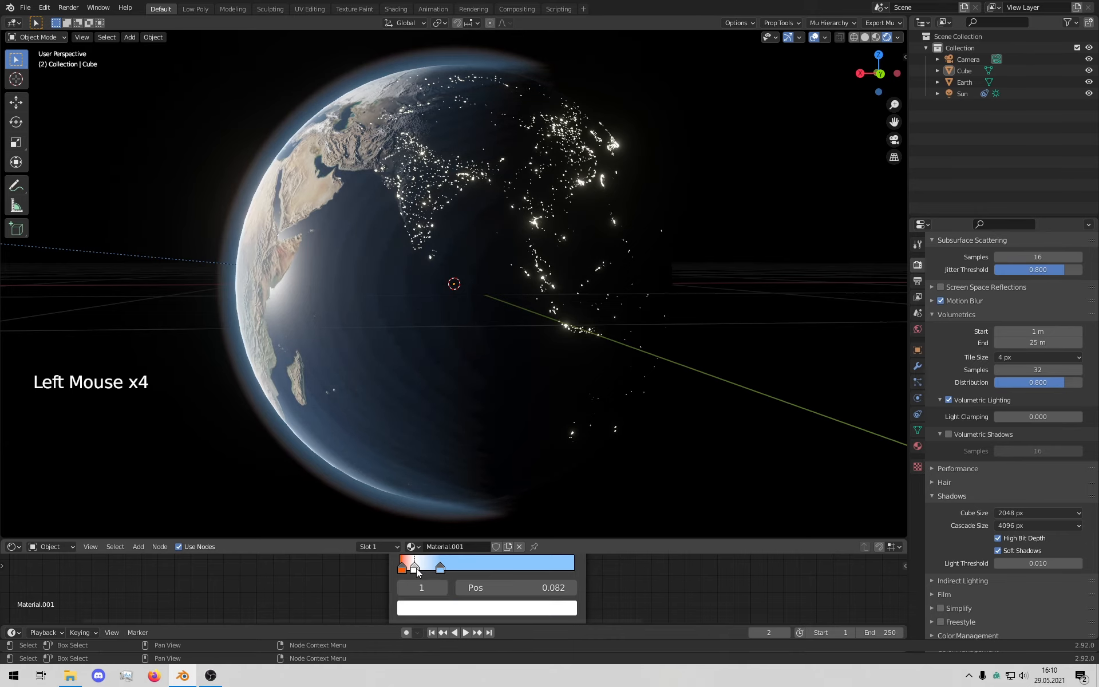
pyautogui.scroll(-6, 393, 346)
pyautogui.moveTo(392, 346); pyautogui.dragTo(503, 400, button='middle')
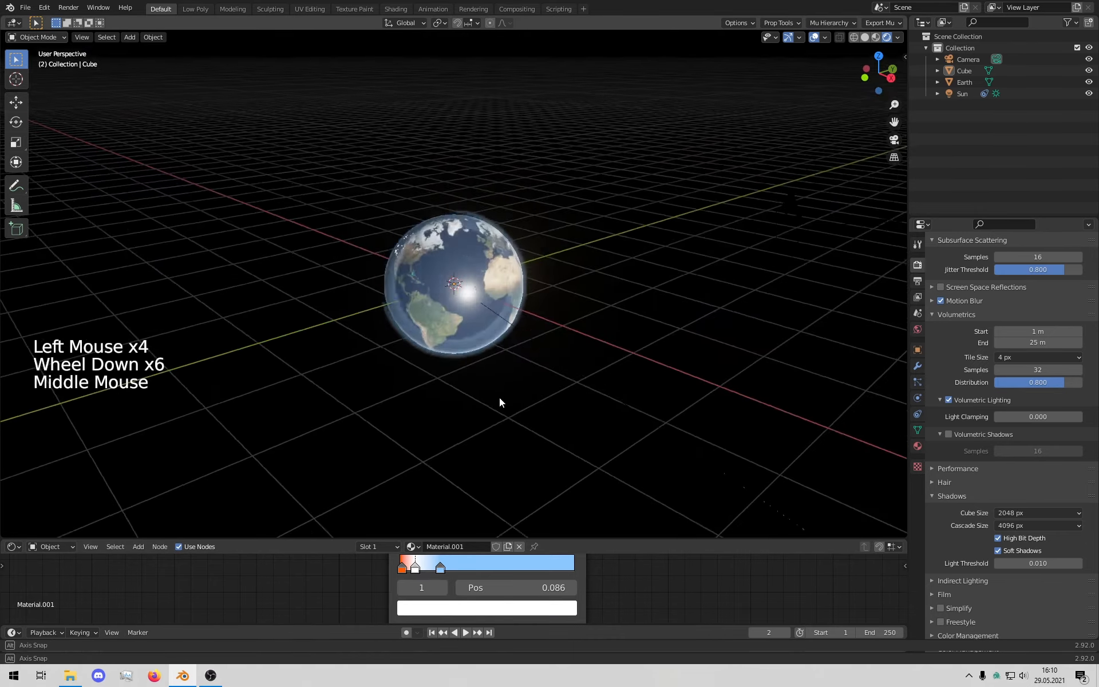
pyautogui.click(473, 412)
pyautogui.click(733, 372)
pyautogui.scroll(3, 736, 375)
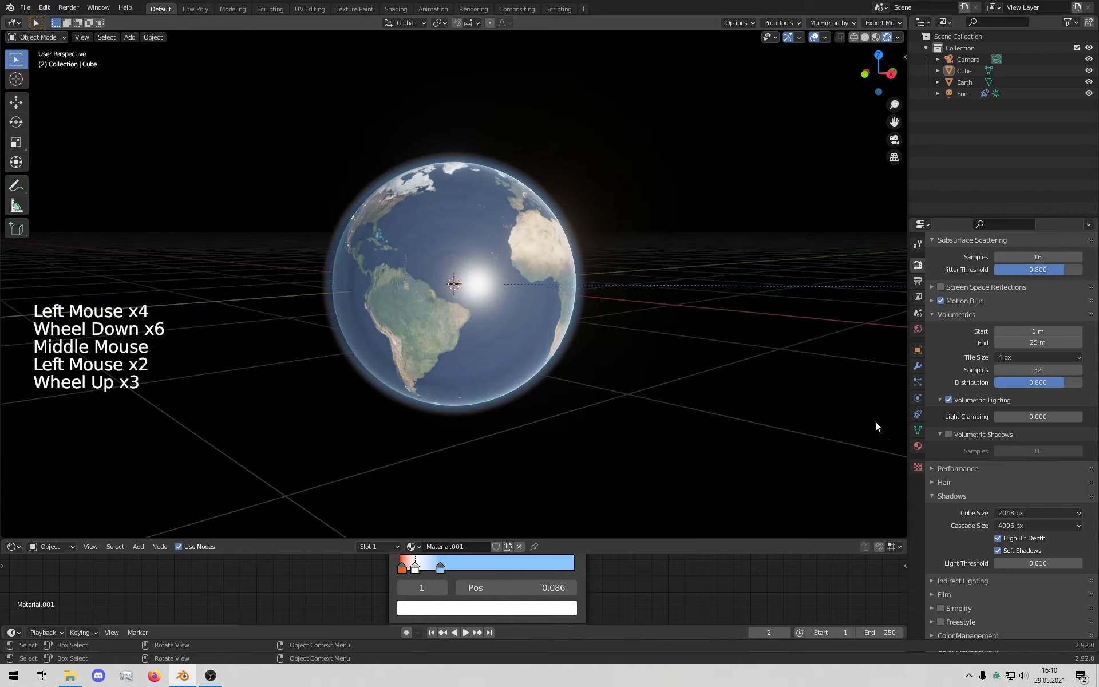
# Step: Try a 2 px volumetric tile size, then revert it to 4 px
pyautogui.click(1033, 357)
pyautogui.click(1028, 371)
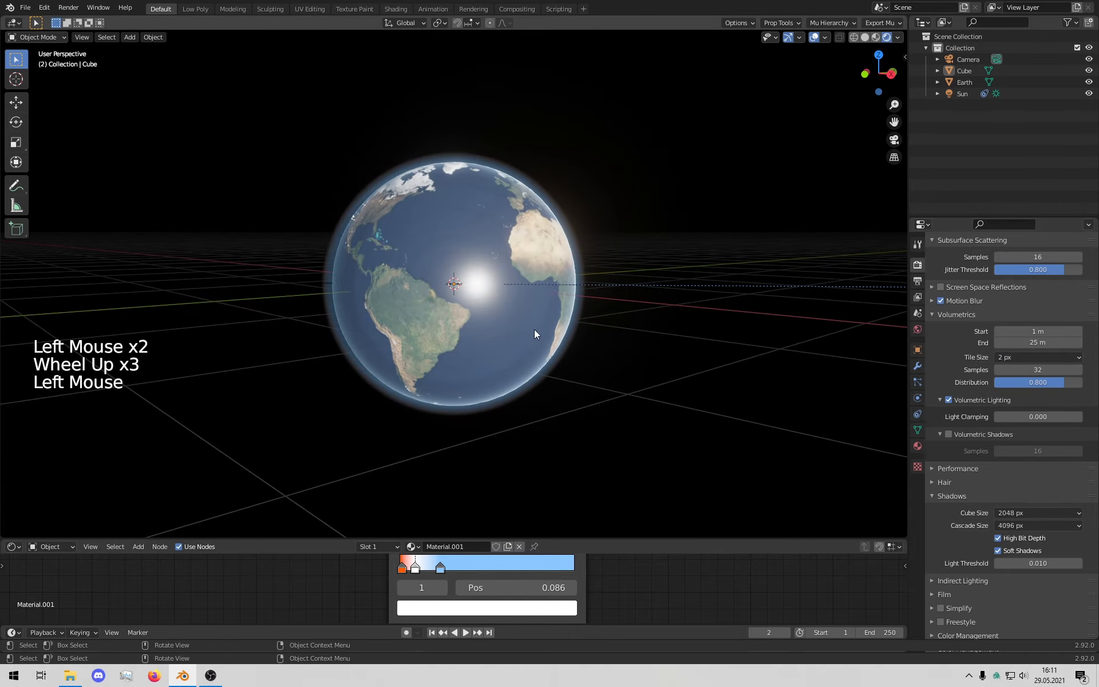
pyautogui.click(1037, 357)
pyautogui.click(1029, 383)
pyautogui.moveTo(647, 304); pyautogui.dragTo(806, 392, button='middle')
pyautogui.moveTo(518, 395); pyautogui.dragTo(655, 388, button='middle')
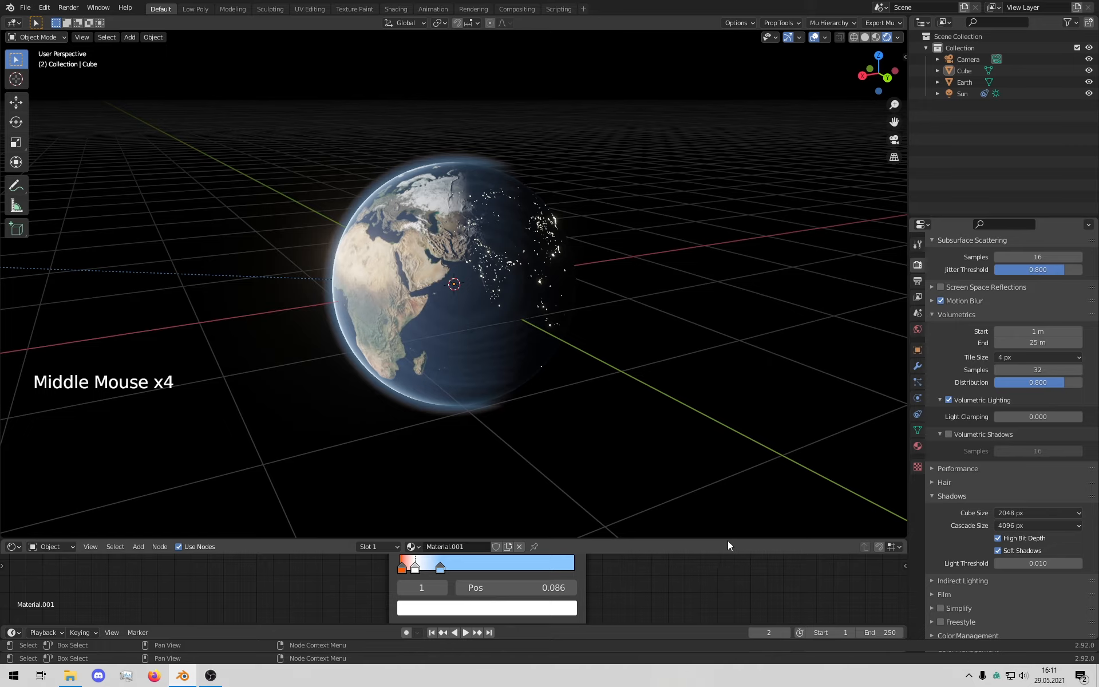
pyautogui.moveTo(727, 542); pyautogui.dragTo(715, 591)
pyautogui.moveTo(607, 408); pyautogui.dragTo(689, 376, button='middle')
pyautogui.scroll(-6, 406, 404)
# Step: Add a Plain Axes Empty at the world origin and scale it uniformly to 2.691
pyautogui.click(779, 391)
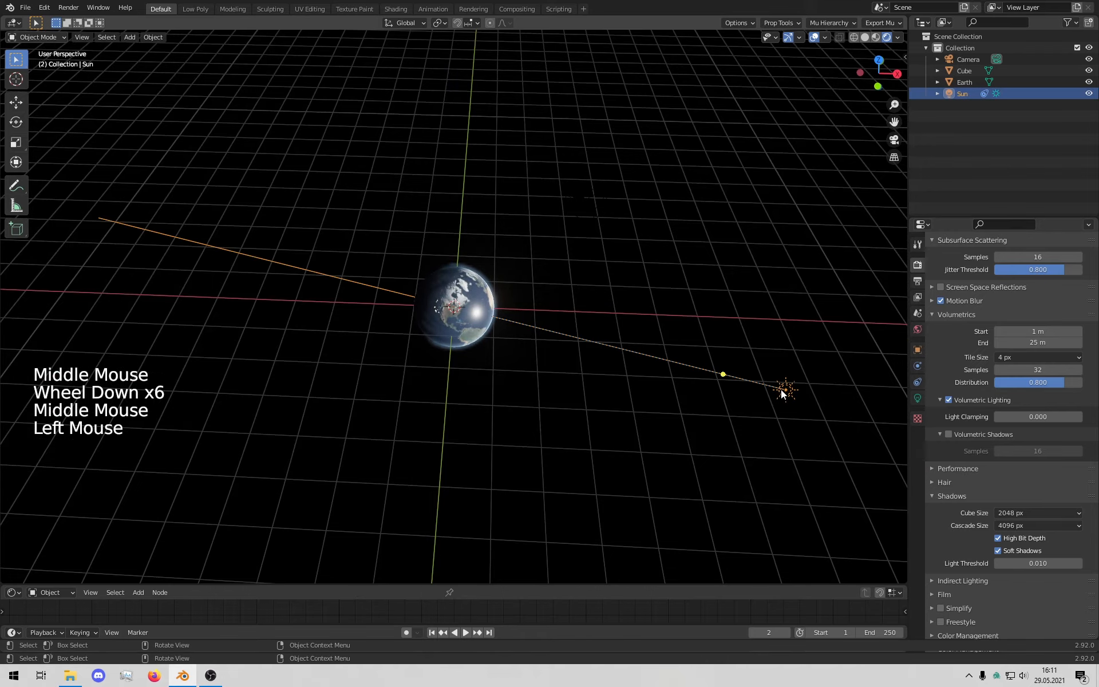
pyautogui.moveTo(504, 414); pyautogui.dragTo(478, 391, button='middle')
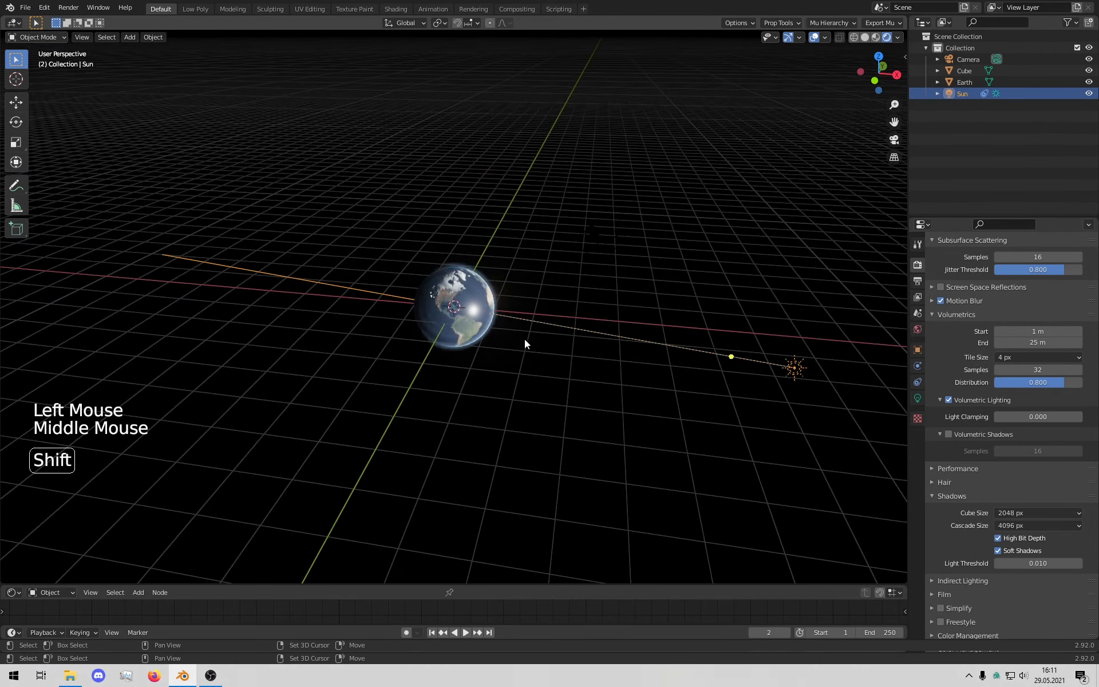
pyautogui.hotkey('shift', 'a')
pyautogui.moveTo(510, 334)
pyautogui.moveTo(478, 450)
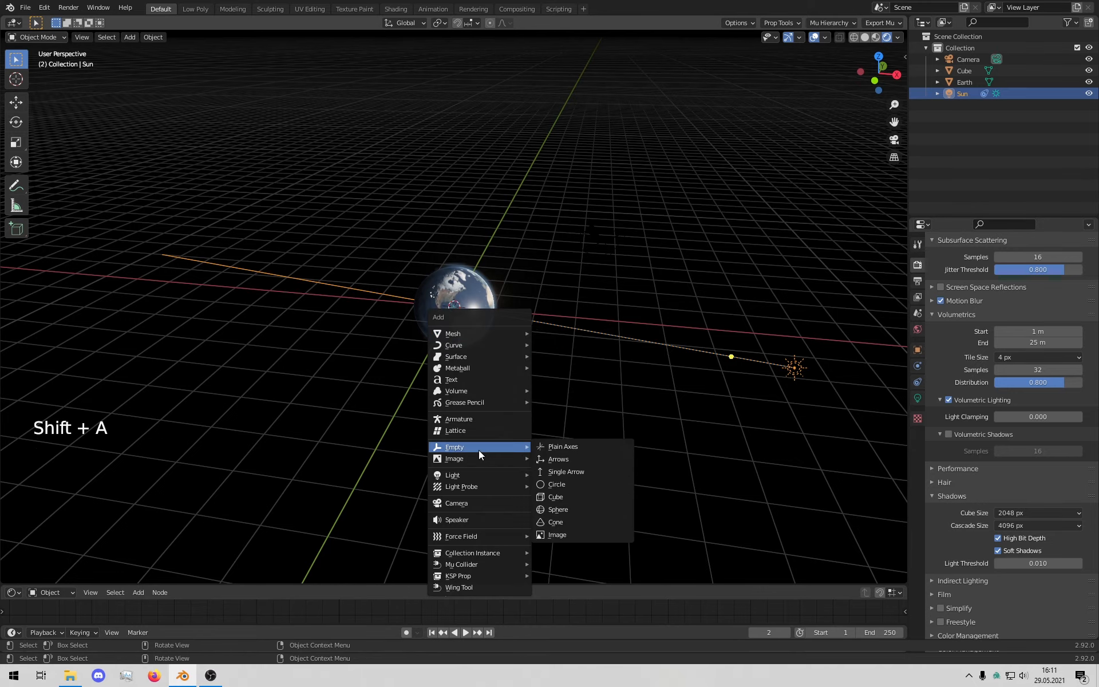
pyautogui.click(550, 444)
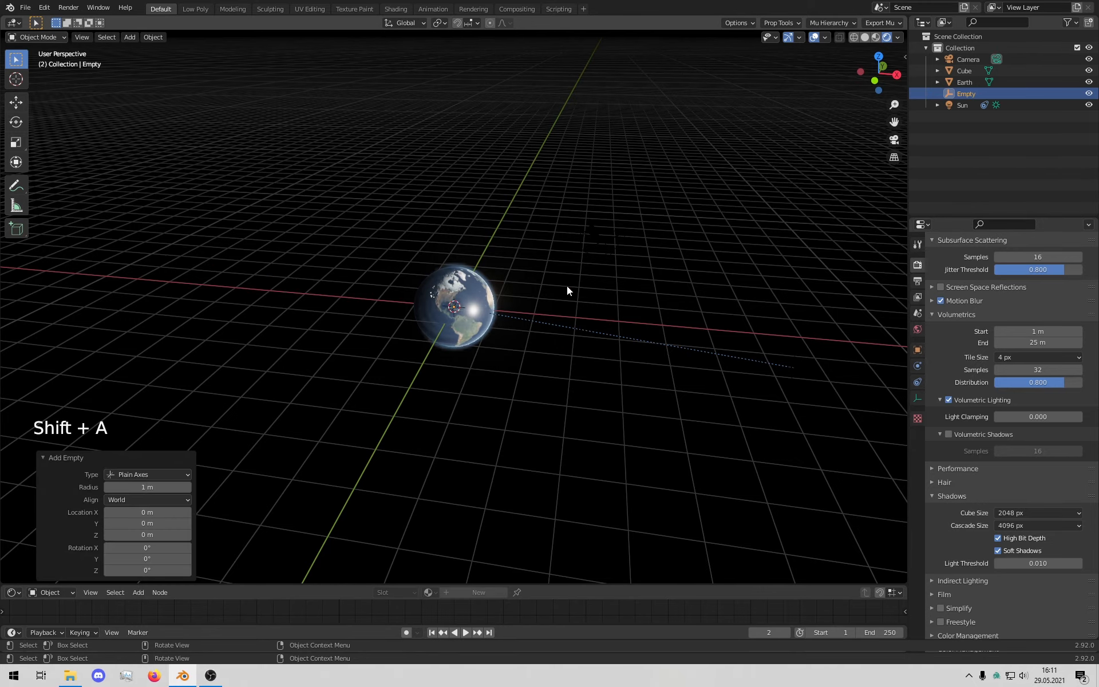
pyautogui.press('s')
pyautogui.rightClick(557, 296)
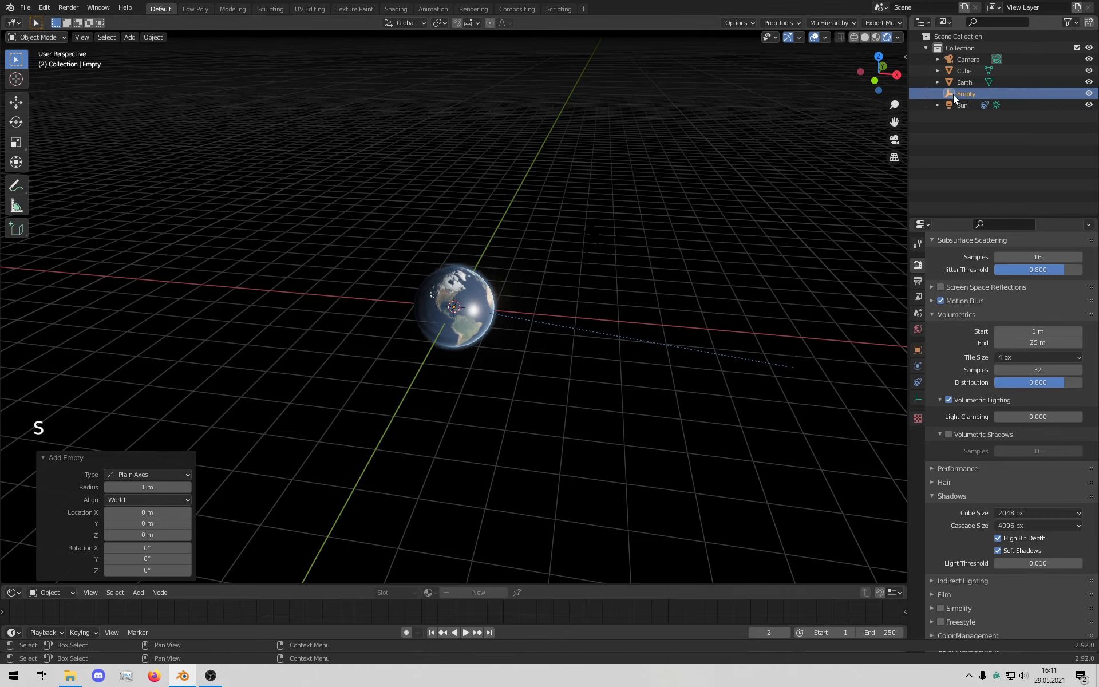
pyautogui.press('s')
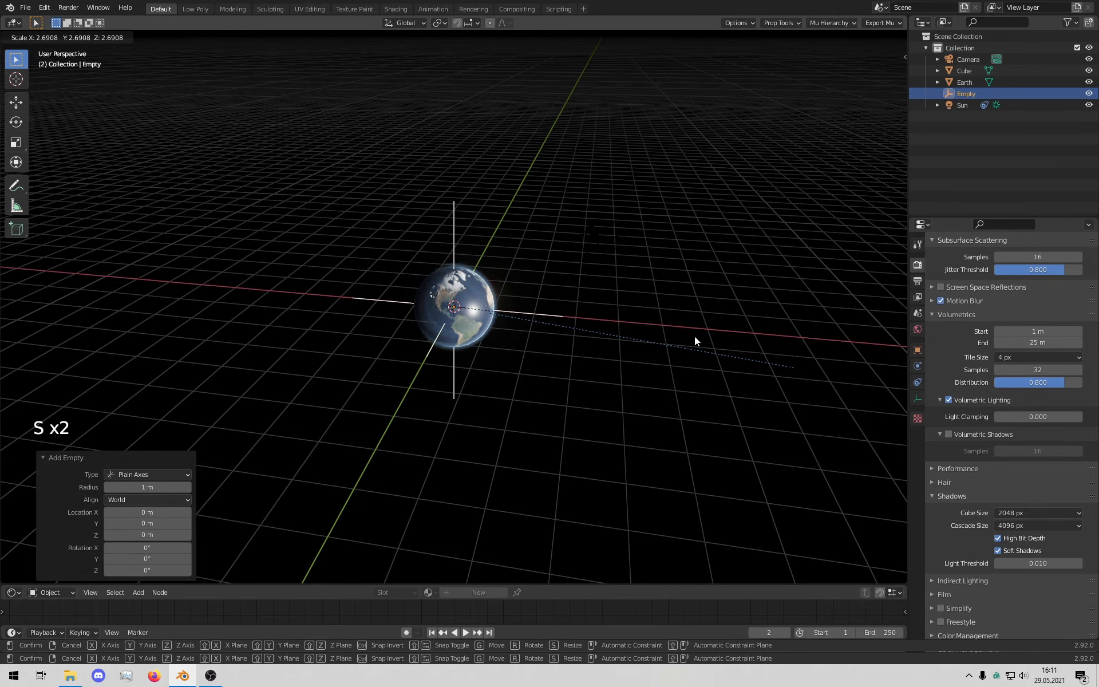
pyautogui.click(695, 335)
pyautogui.moveTo(694, 335); pyautogui.dragTo(30, 235, button='middle')
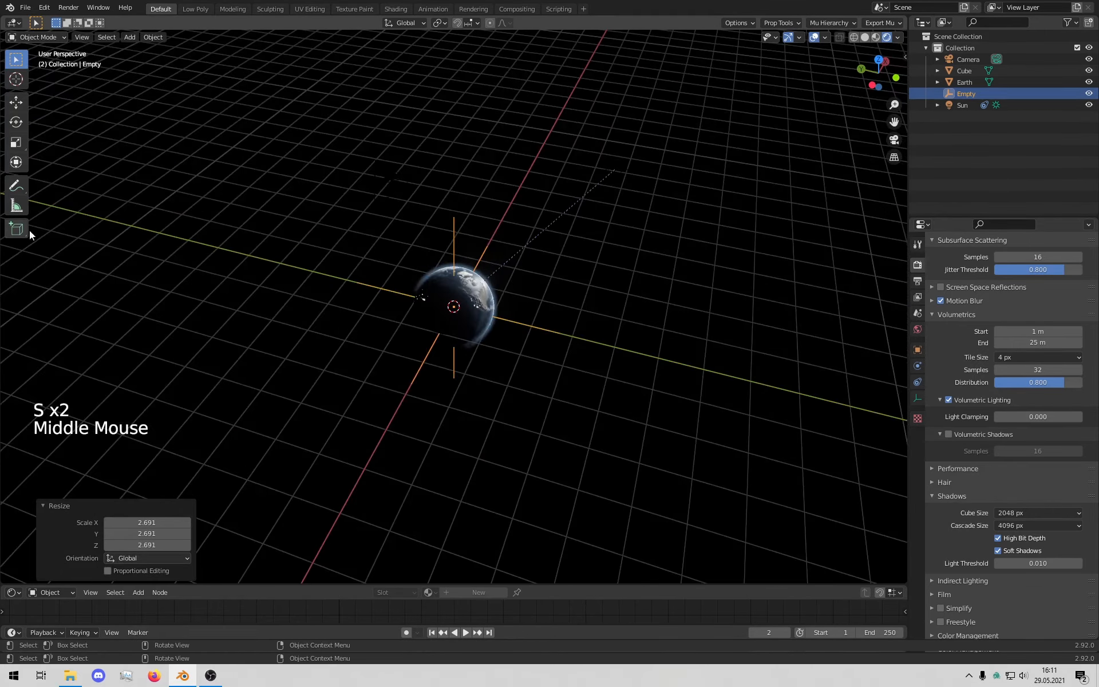
# Step: Select the Sun and zero its Y and Z location and its rotation values
pyautogui.click(616, 171)
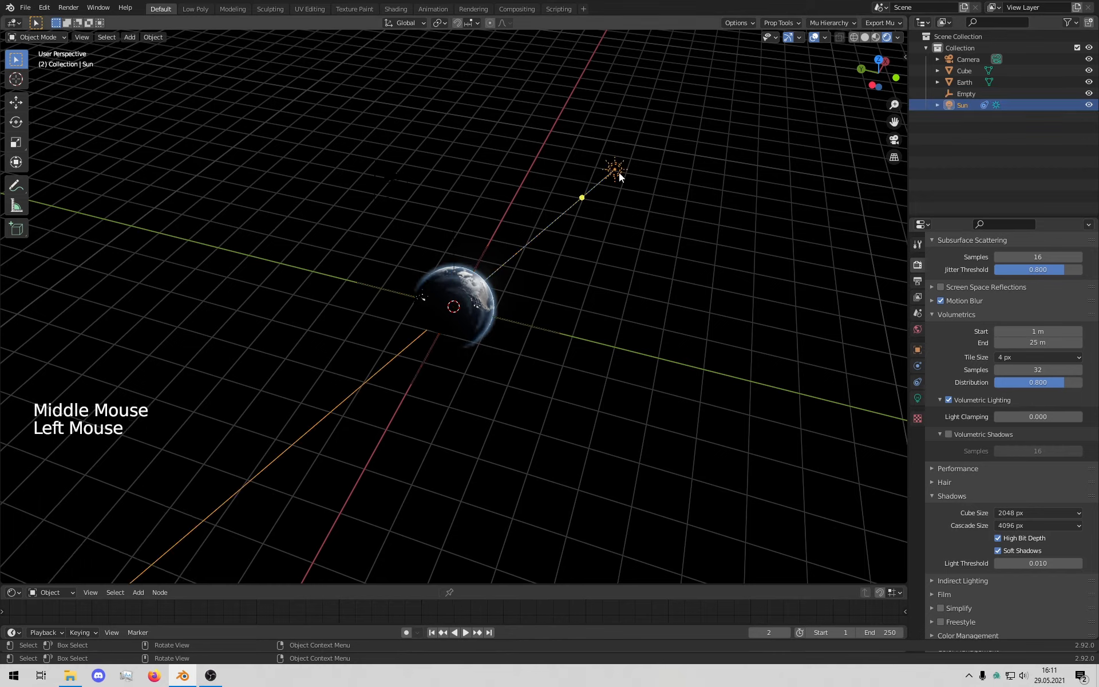
pyautogui.click(917, 398)
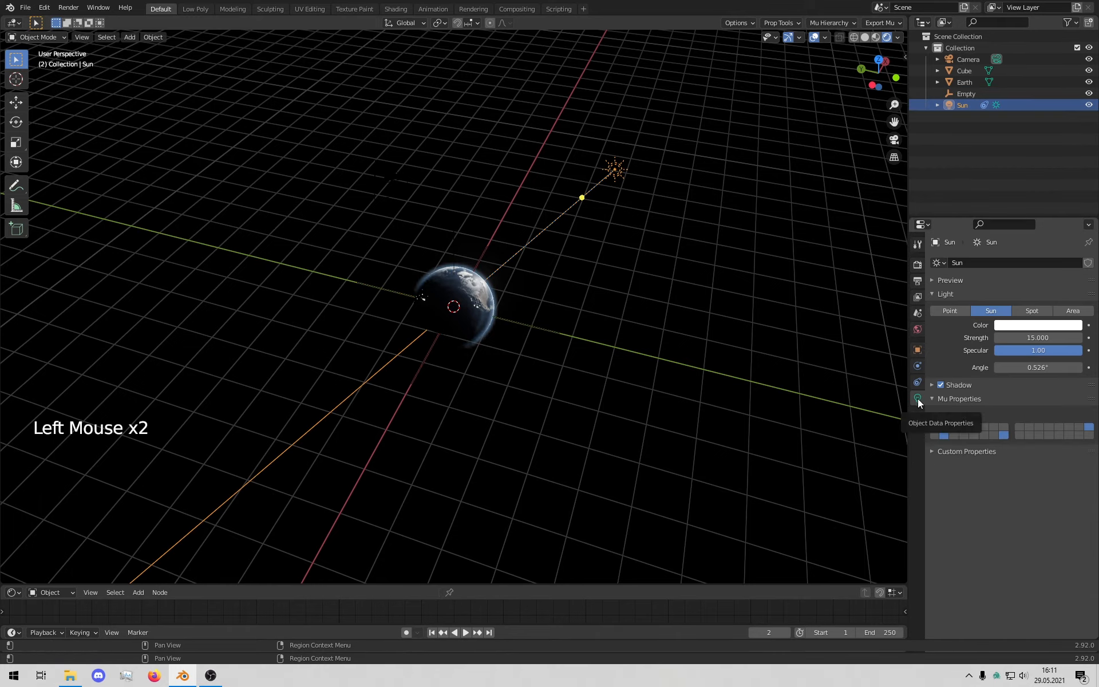
pyautogui.click(917, 347)
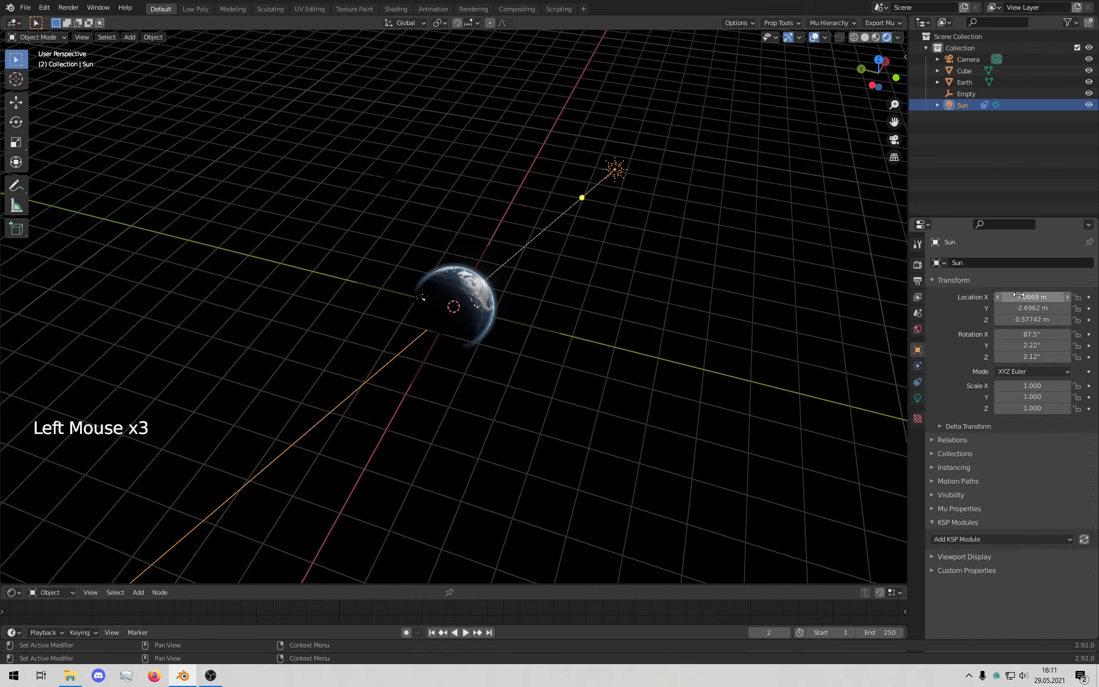
pyautogui.press('Return')
pyautogui.click(1029, 322)
pyautogui.write('0')
pyautogui.press('Return')
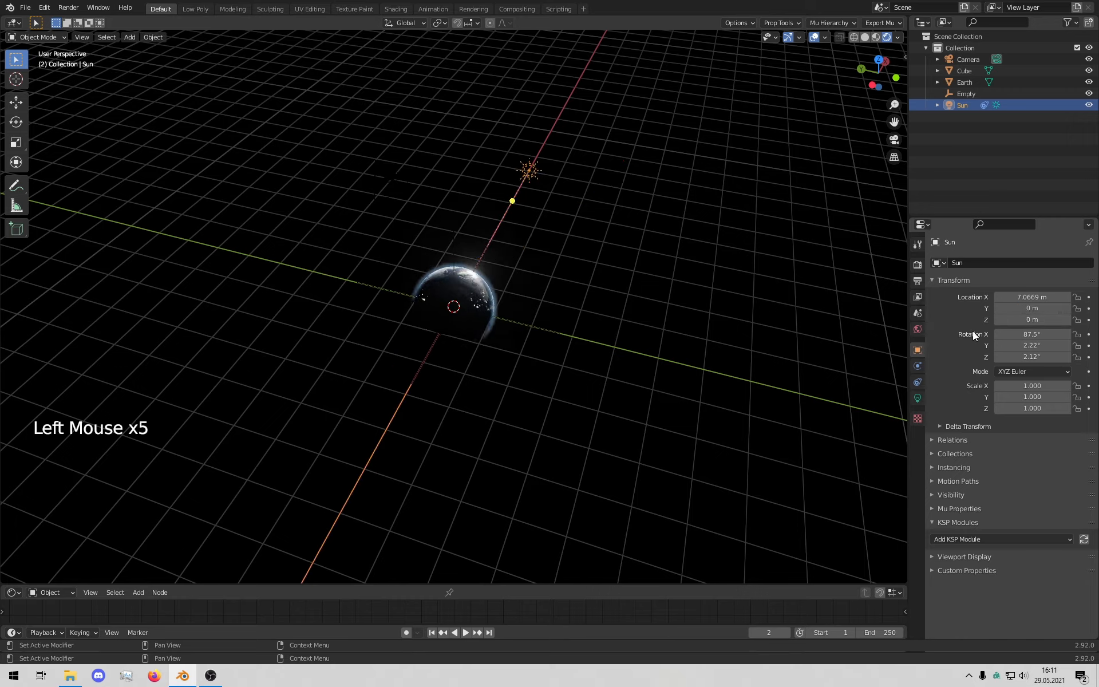
pyautogui.click(1027, 335)
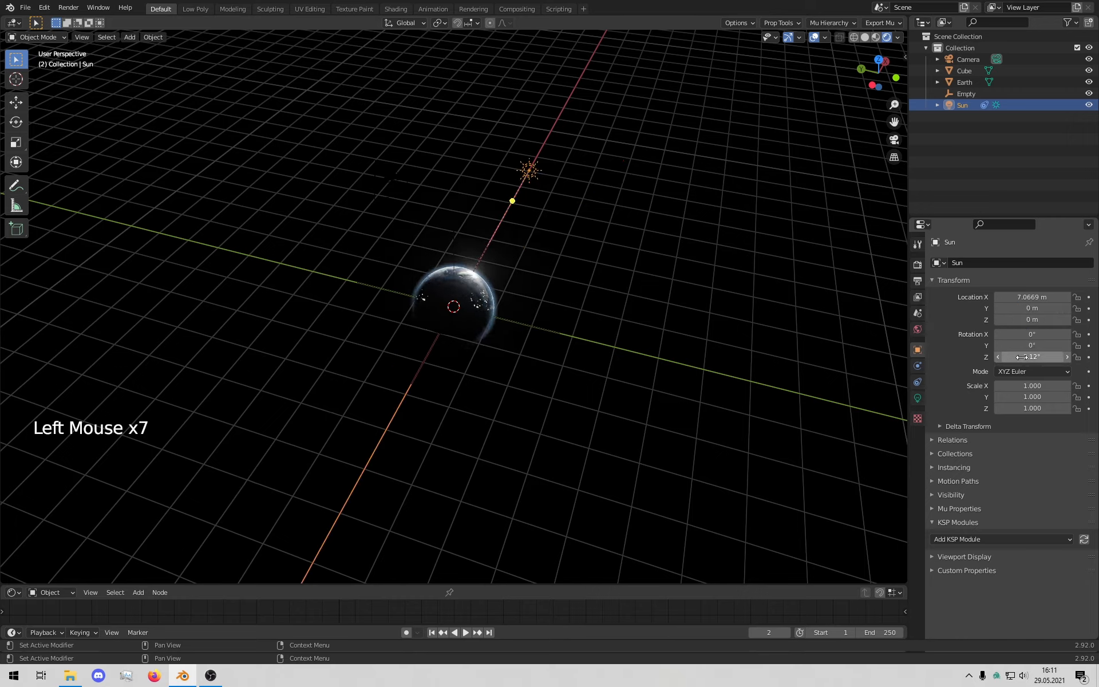
pyautogui.moveTo(721, 326); pyautogui.dragTo(669, 317, button='middle')
pyautogui.scroll(-2, 701, 319)
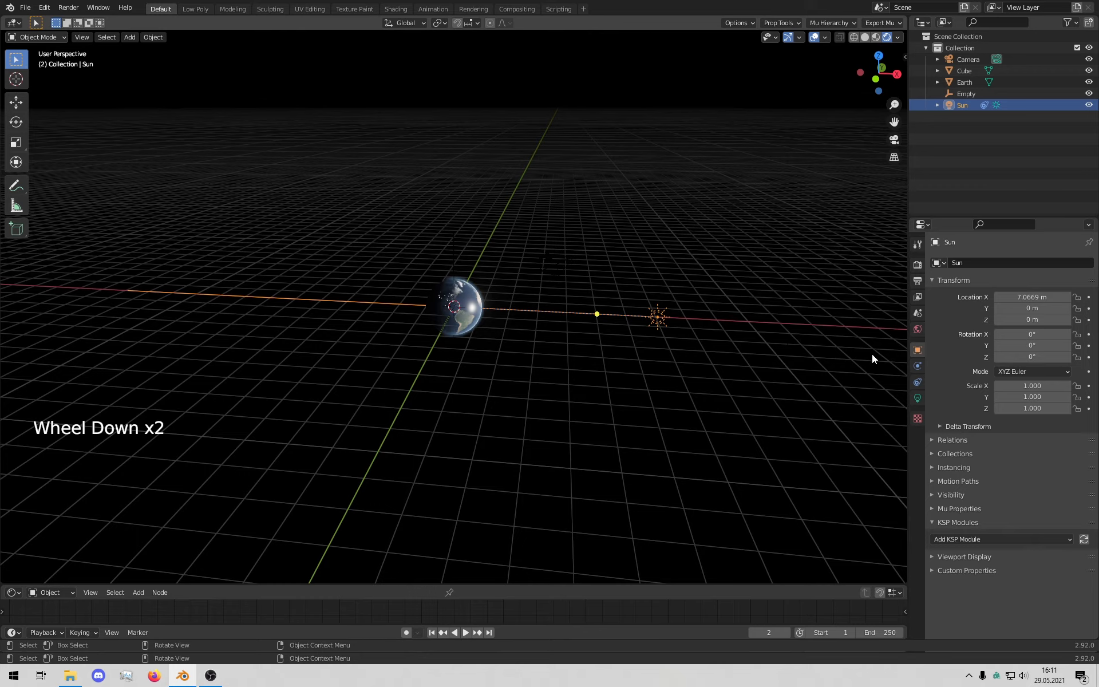
# Step: Set the Sun's X location to 1 m, checking the lighting from the camera view
pyautogui.click(1037, 296)
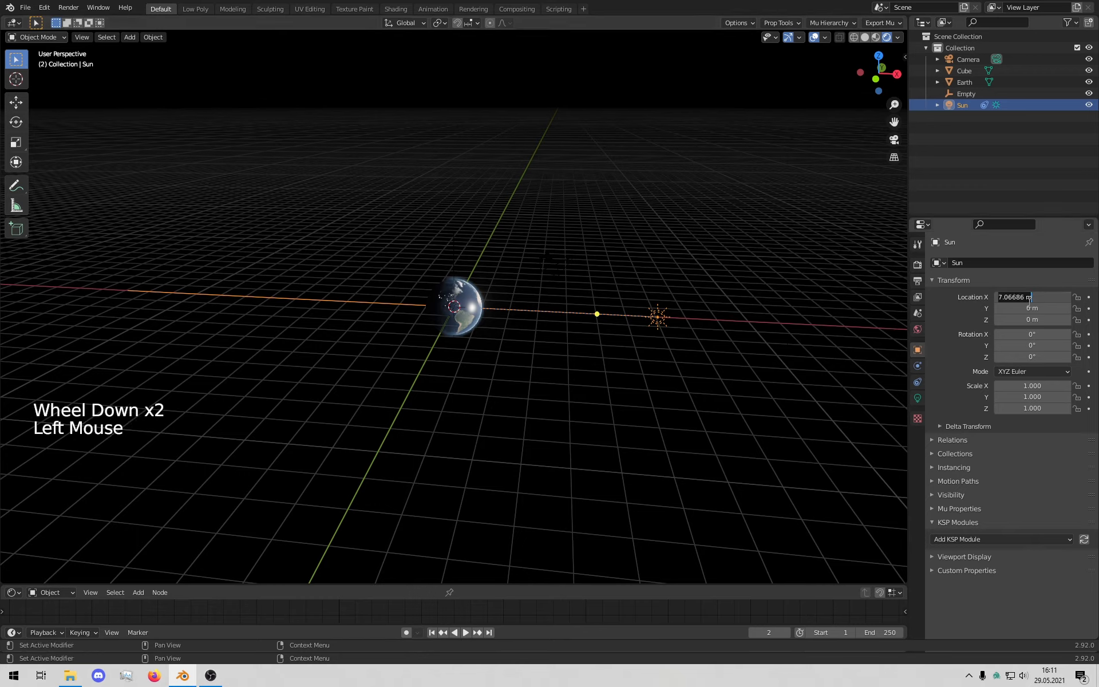
pyautogui.write('0')
pyautogui.press('Return')
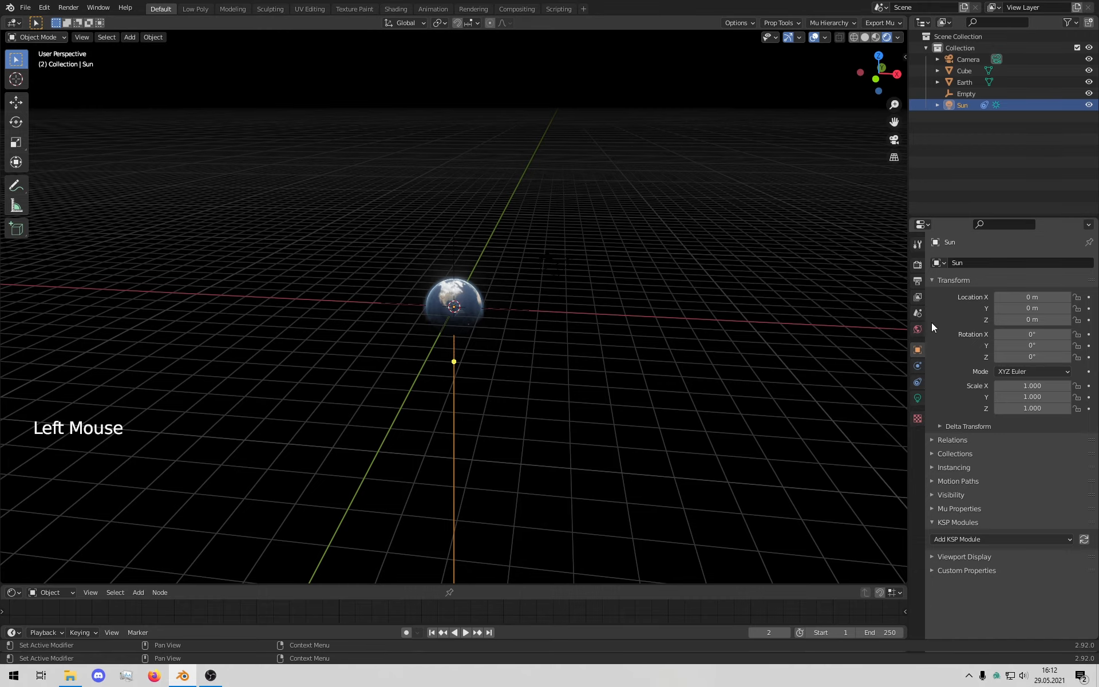
pyautogui.scroll(4, 888, 315)
pyautogui.moveTo(888, 314); pyautogui.dragTo(502, 320, button='middle')
pyautogui.press('KP_0')
pyautogui.scroll(2, 634, 307)
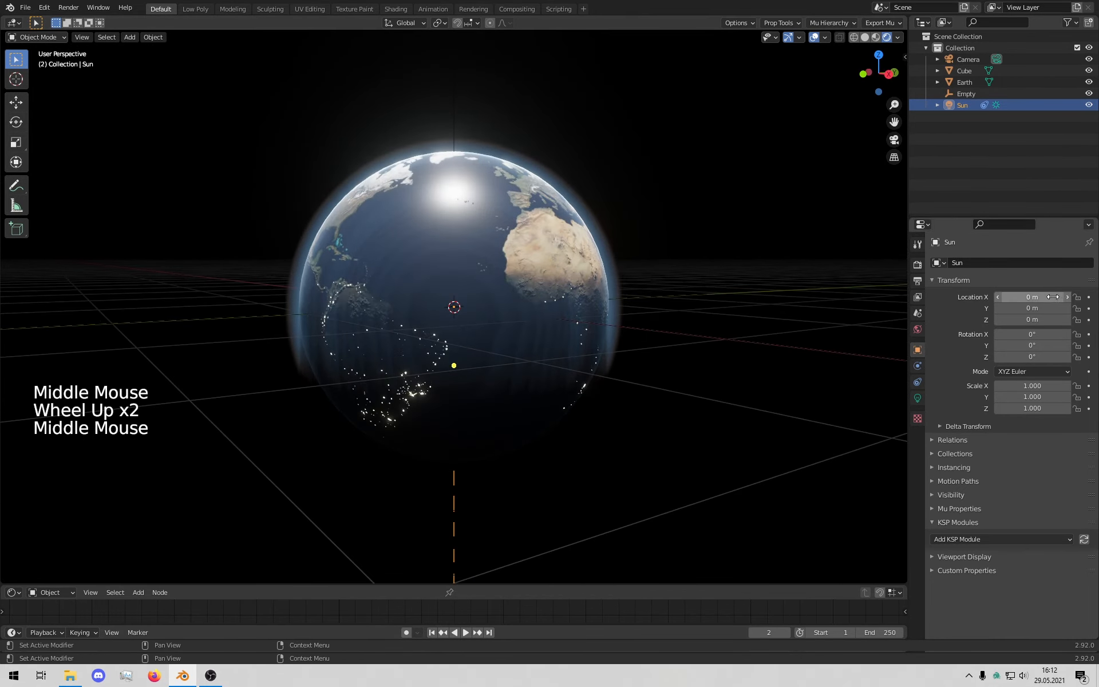
pyautogui.moveTo(1051, 296); pyautogui.dragTo(1007, 297)
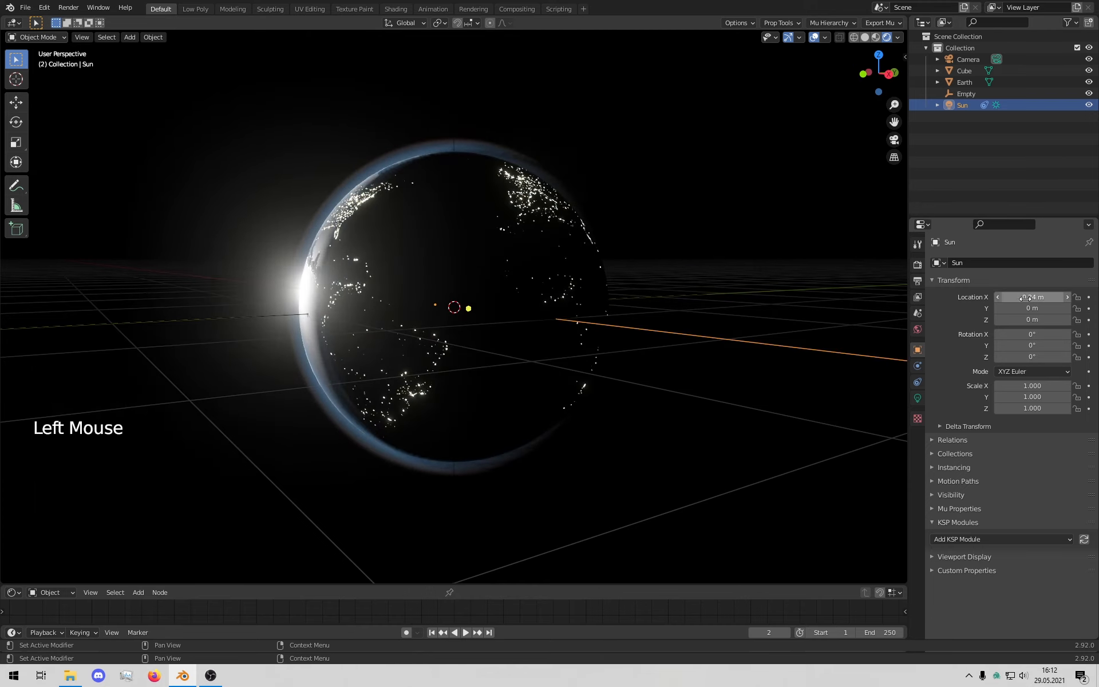
pyautogui.write('1')
pyautogui.press('Return')
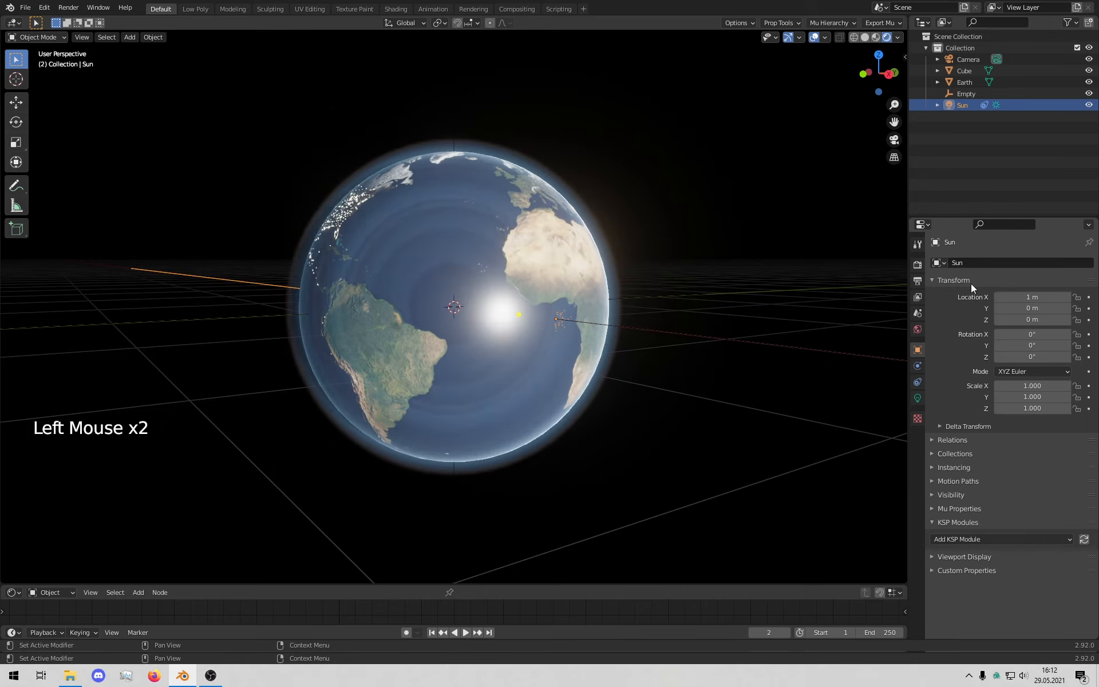
pyautogui.scroll(-3, 260, 348)
pyautogui.moveTo(297, 353); pyautogui.dragTo(363, 376, button='middle')
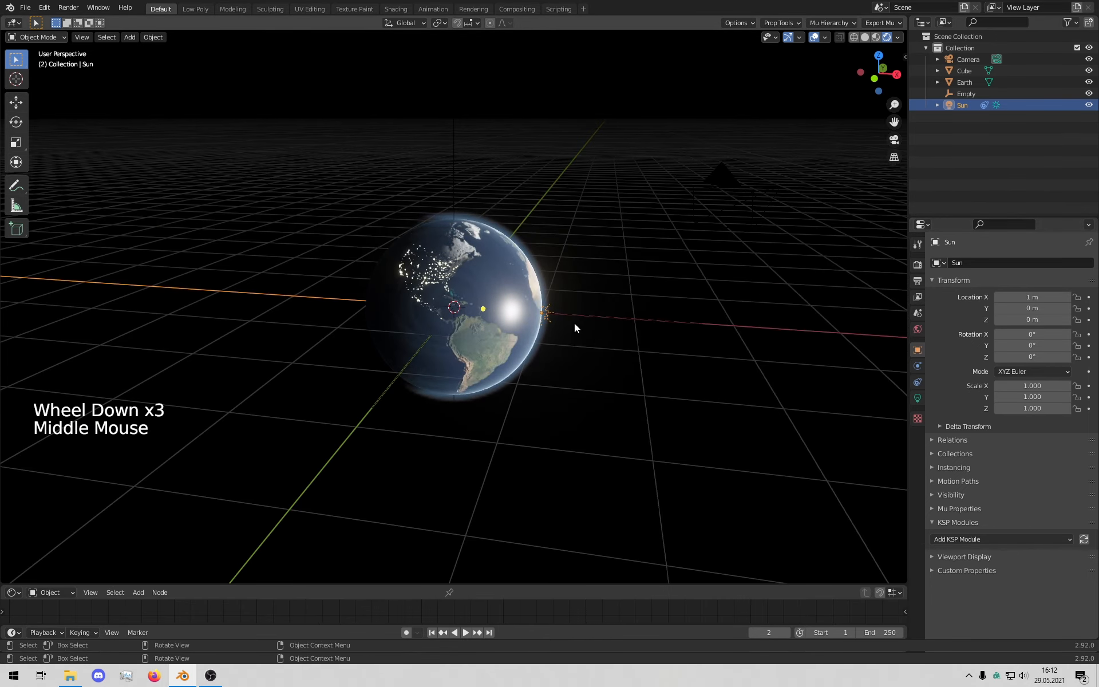
# Step: Parent the Sun to the Empty using Object (Keep Transform)
pyautogui.keyDown('shift'); pyautogui.click(964, 93); pyautogui.keyUp('shift')
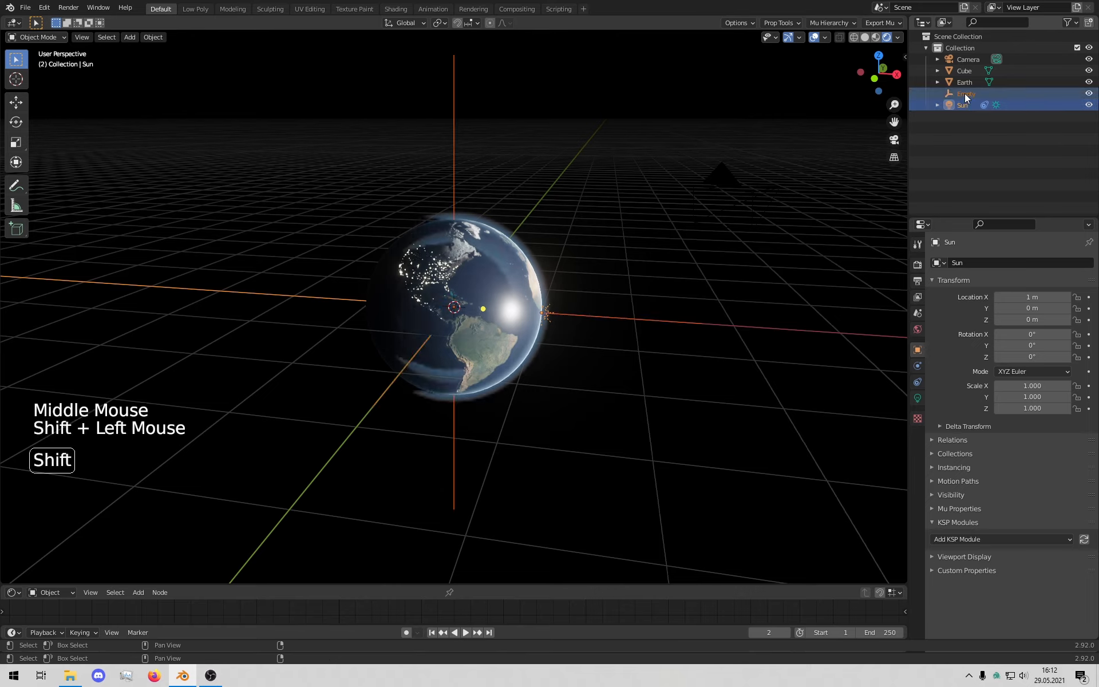
pyautogui.keyDown('ctrl'); pyautogui.click(969, 94); pyautogui.keyUp('ctrl')
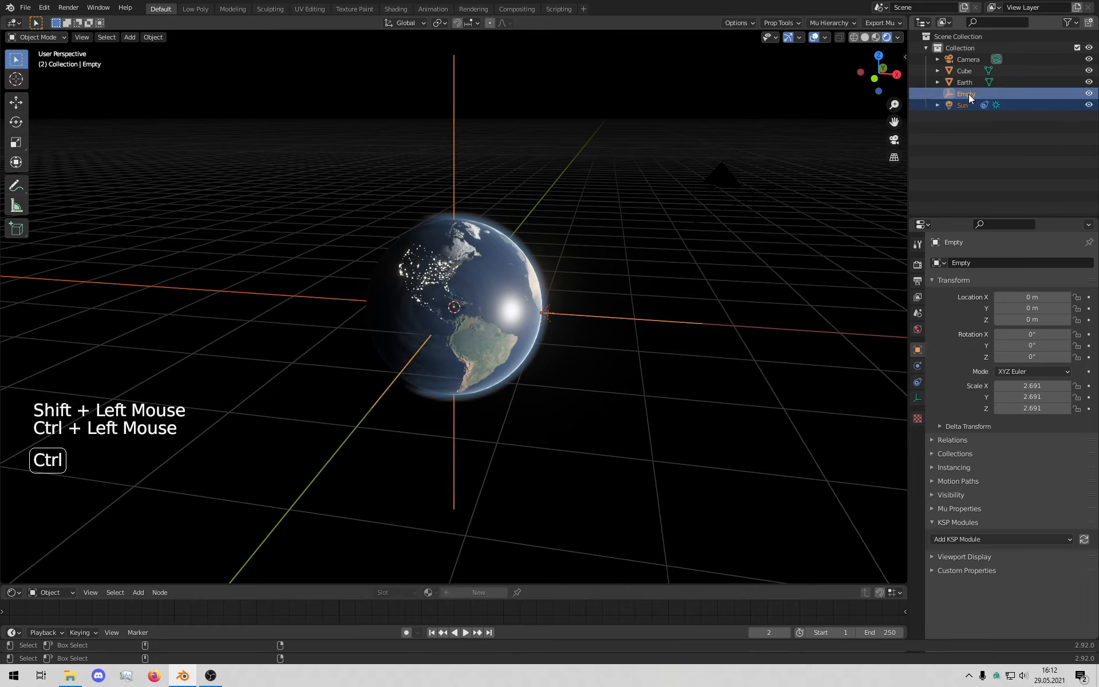
pyautogui.hotkey('ctrl', 'p')
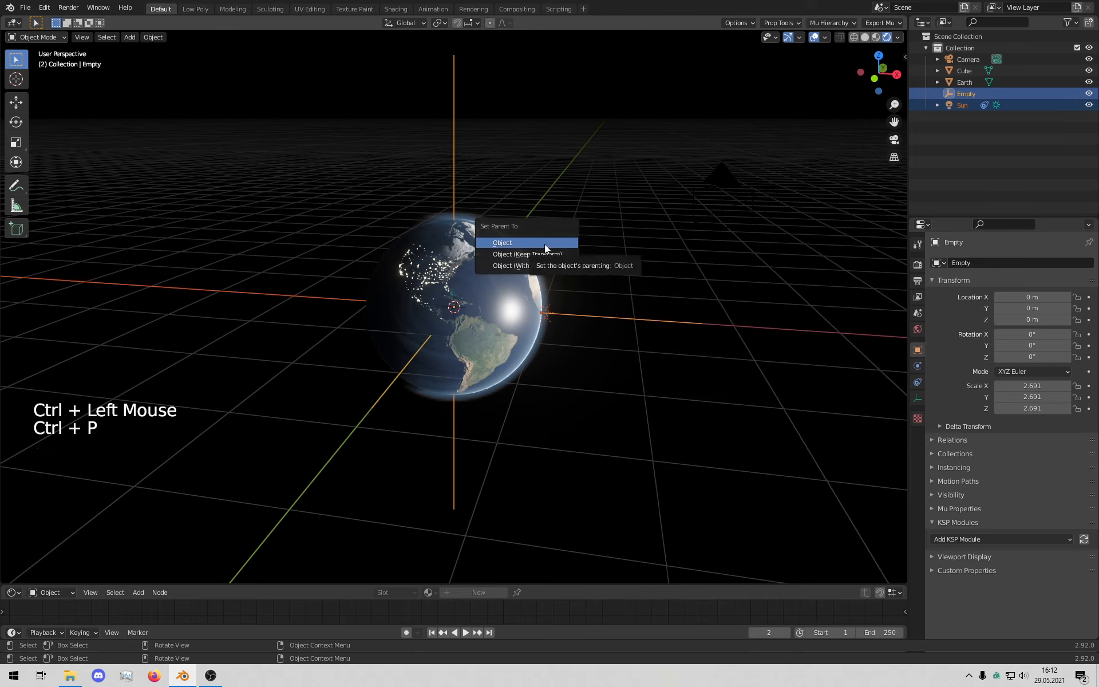
pyautogui.click(540, 251)
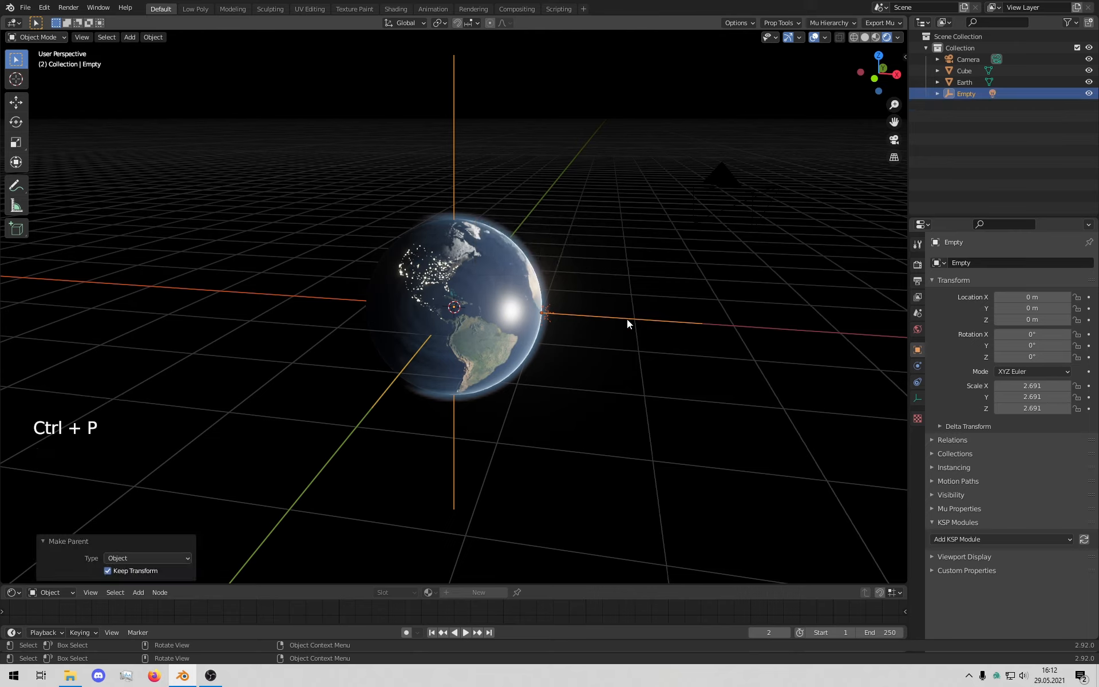
# Step: Test-rotate the Empty freely, cancel, and orbit to inspect Africa and the Americas
pyautogui.click(965, 94)
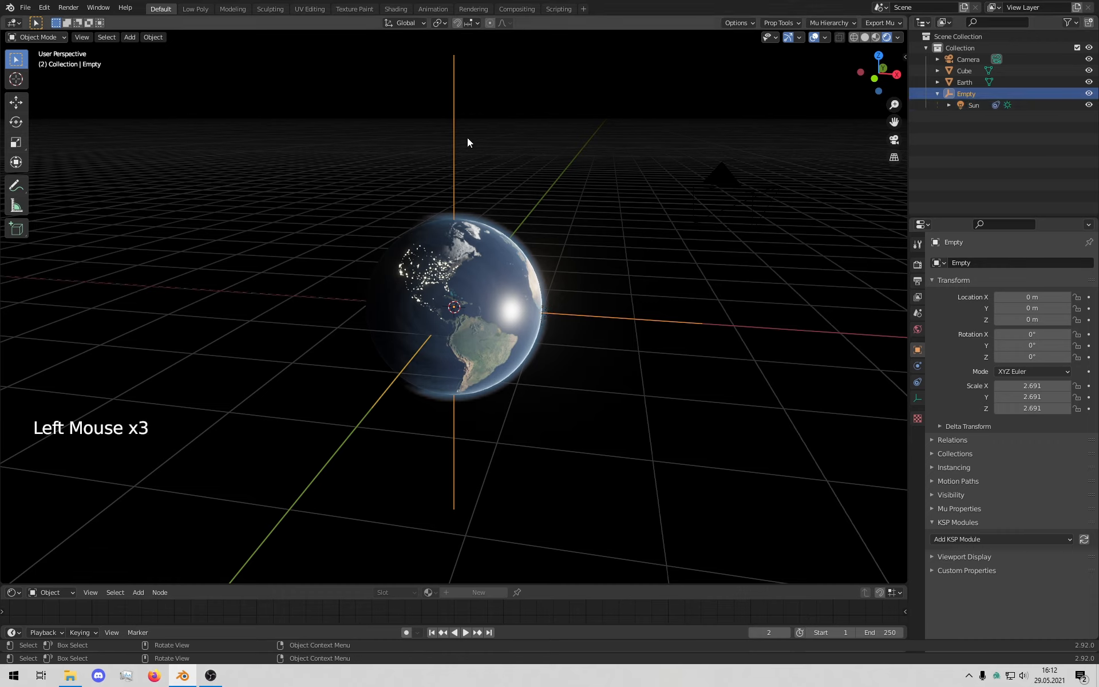
pyautogui.press('r')
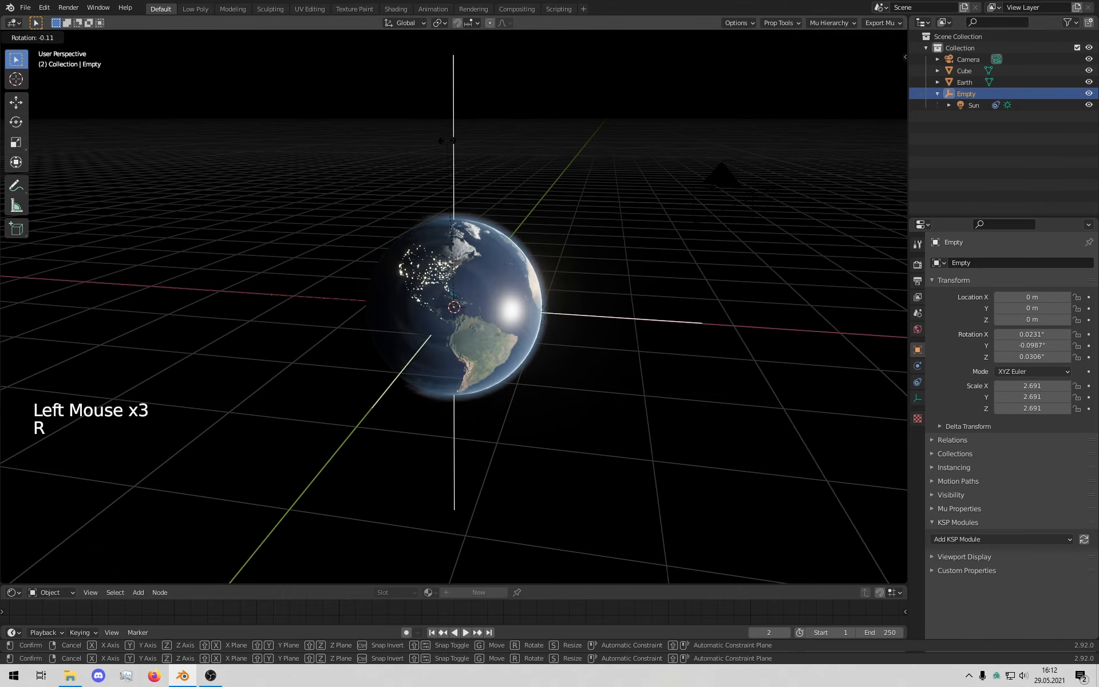
pyautogui.press('r')
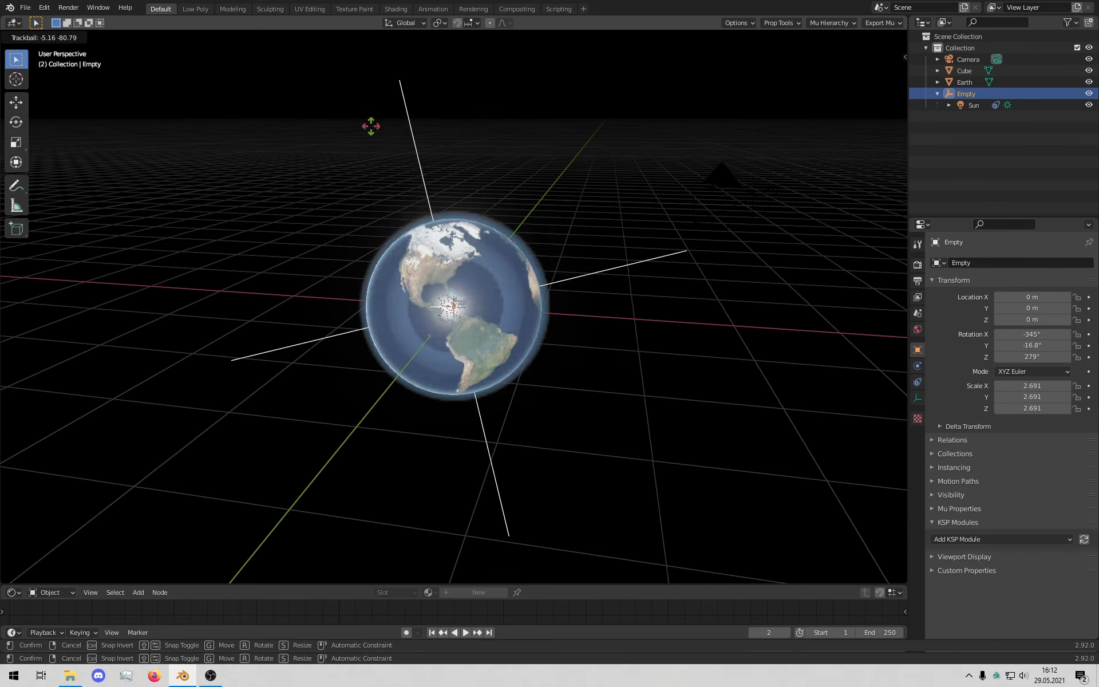
pyautogui.rightClick(433, 125)
pyautogui.moveTo(437, 135); pyautogui.dragTo(601, 190, button='middle')
pyautogui.scroll(4, 493, 352)
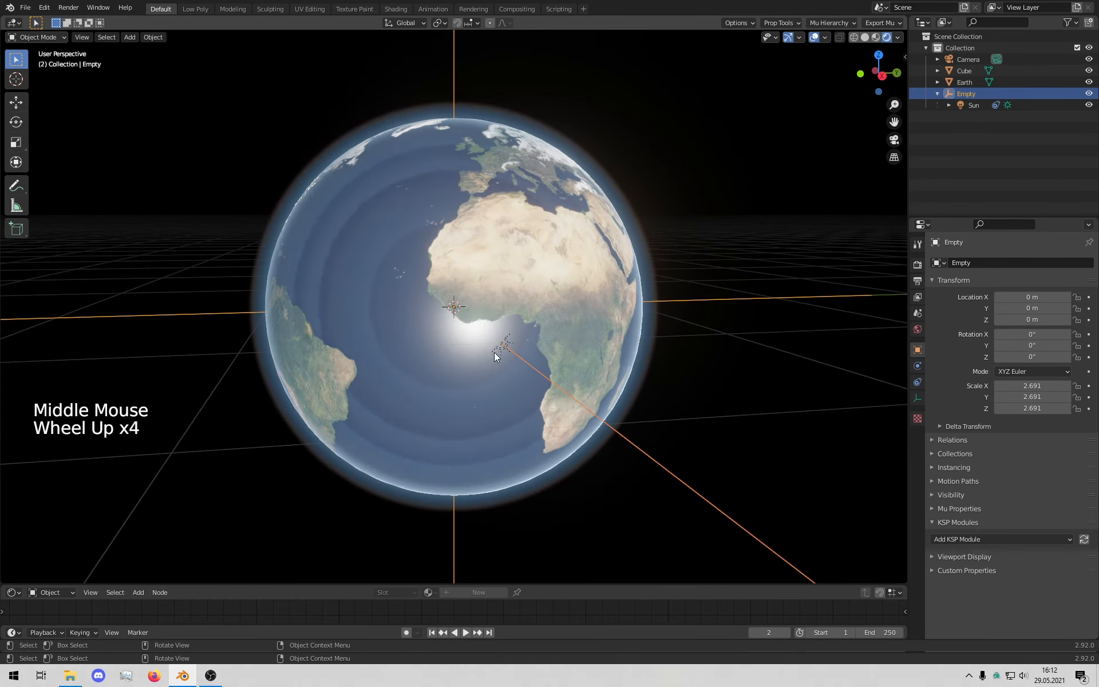
pyautogui.moveTo(494, 352); pyautogui.dragTo(585, 398, button='middle')
pyautogui.scroll(-6, 580, 382)
pyautogui.scroll(-2, 544, 376)
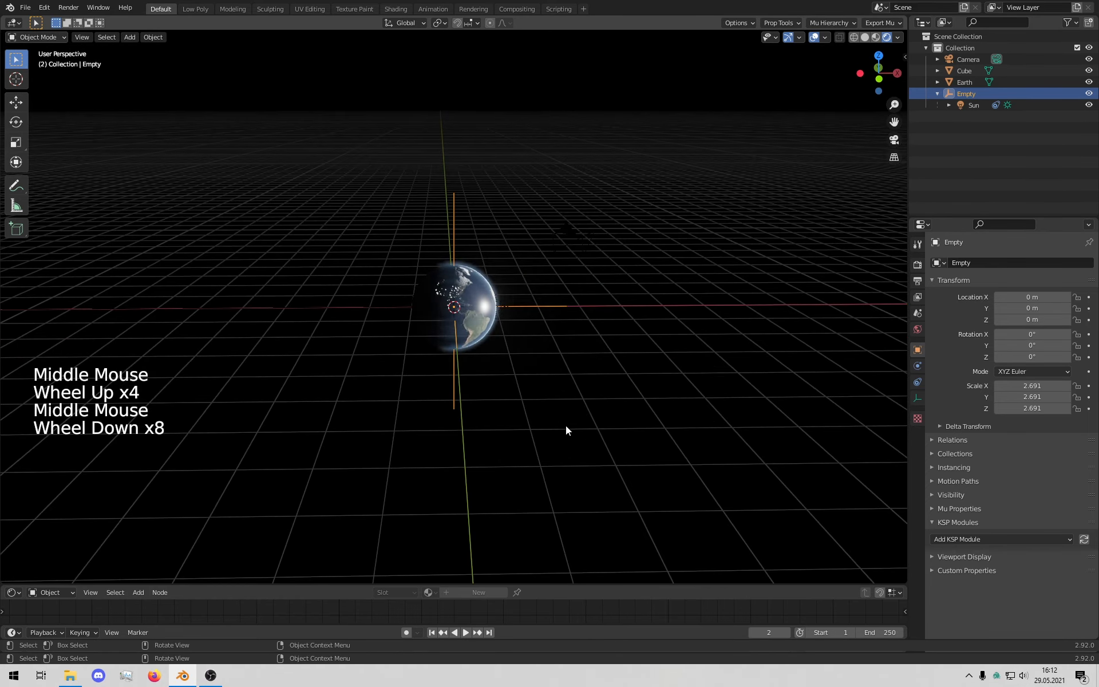
pyautogui.scroll(4, 549, 377)
# Step: Select the Earth, add a driver to its Z rotation and remove the default var variable
pyautogui.click(497, 280)
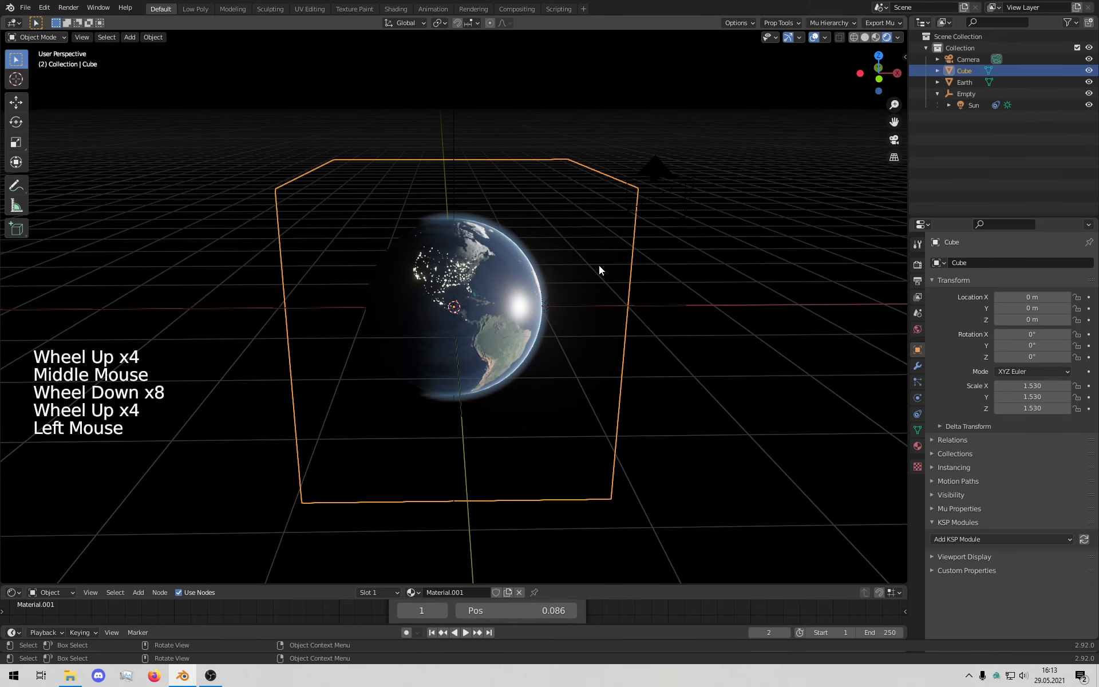
pyautogui.click(479, 295)
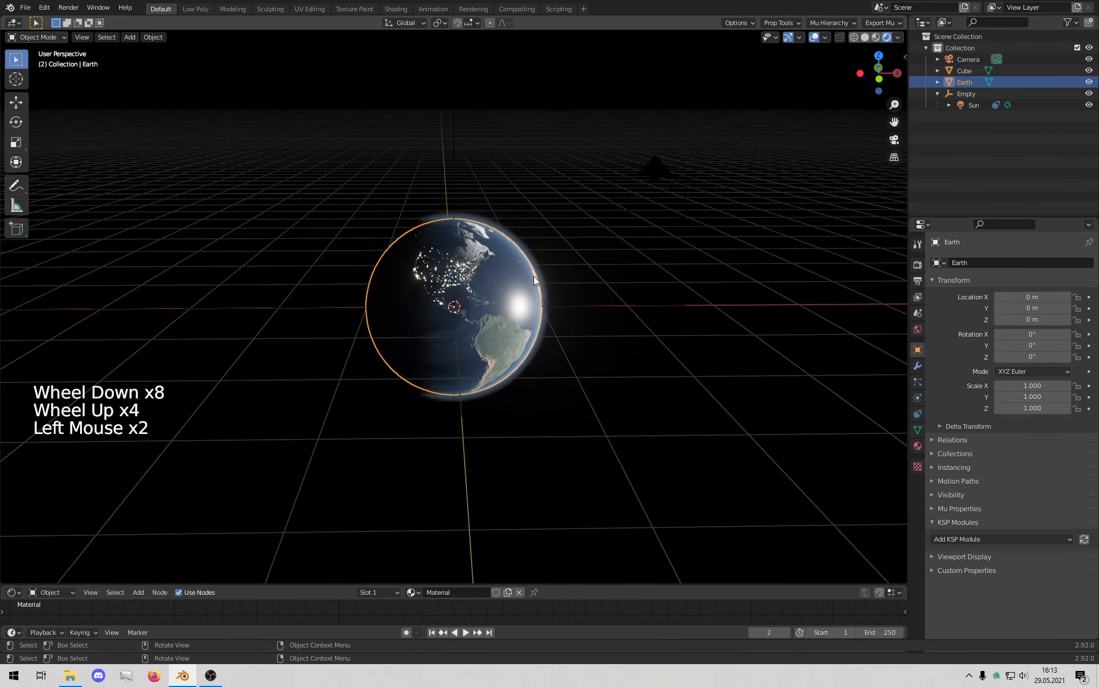
pyautogui.scroll(1, 573, 269)
pyautogui.moveTo(595, 263); pyautogui.dragTo(633, 246, button='middle')
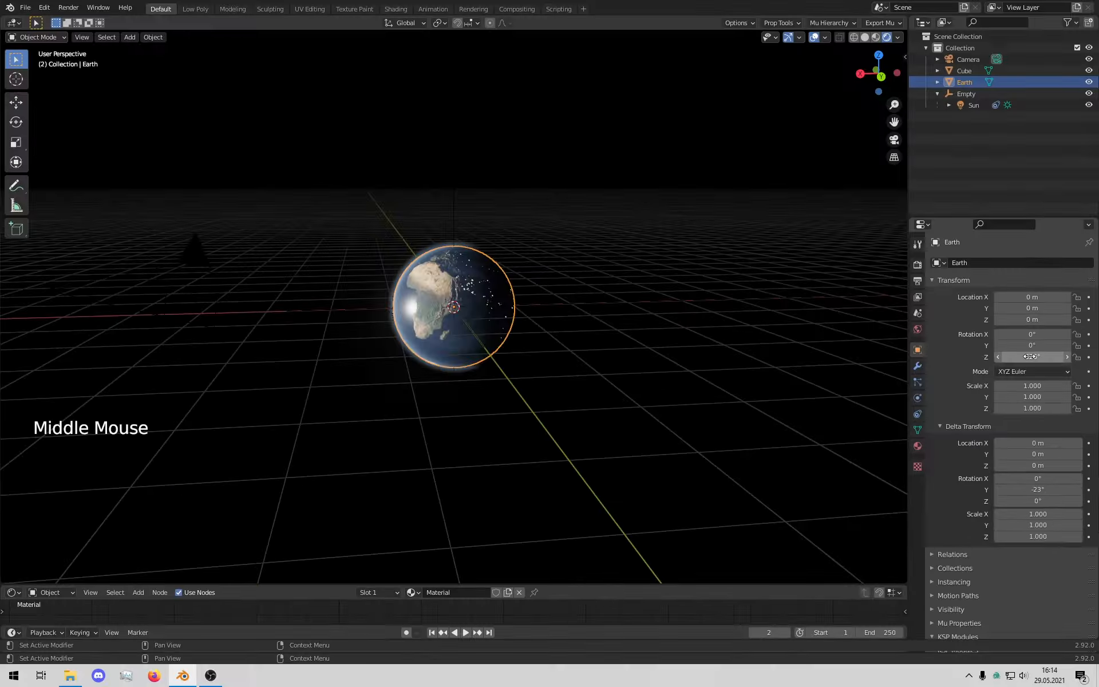
pyautogui.rightClick(1037, 357)
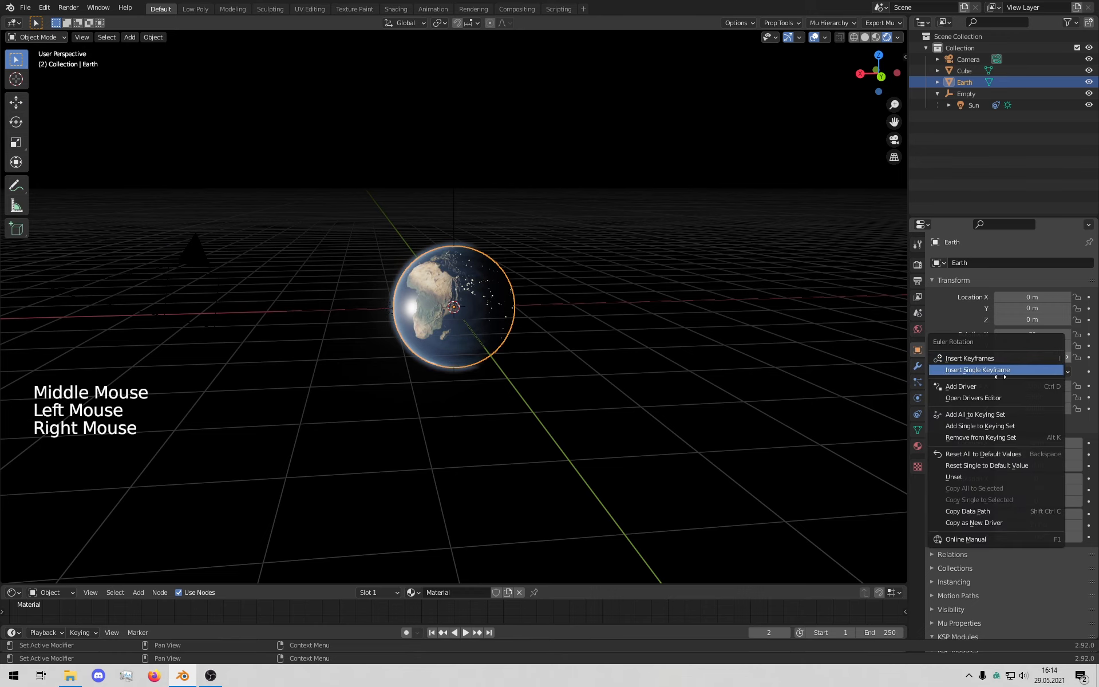
pyautogui.click(998, 387)
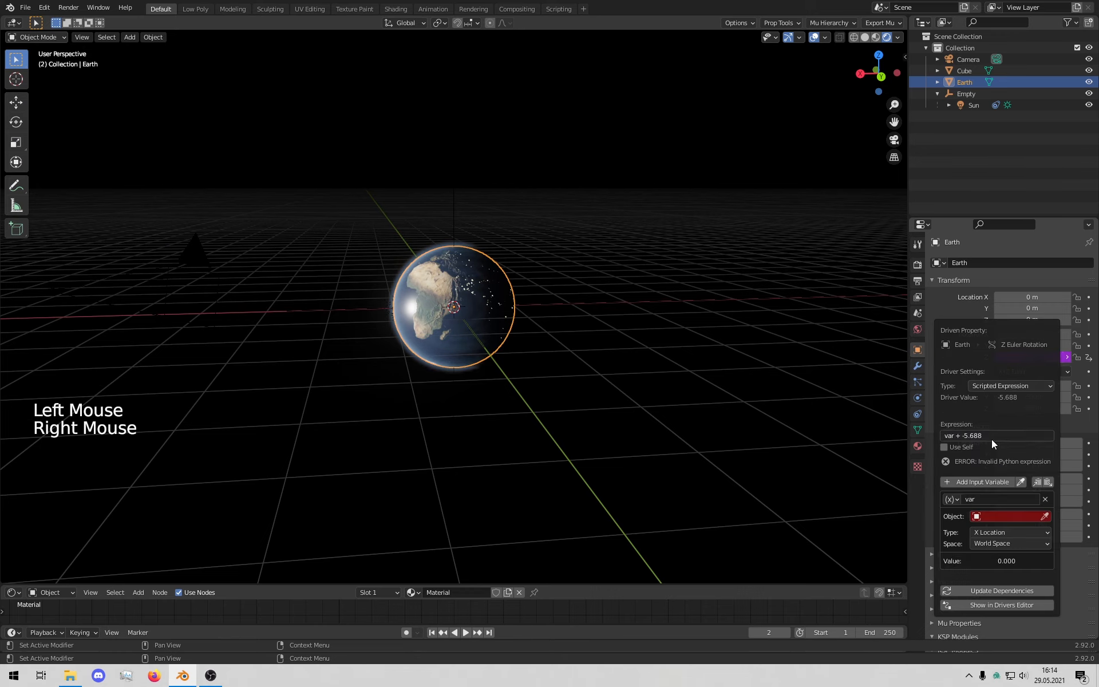
pyautogui.click(1045, 499)
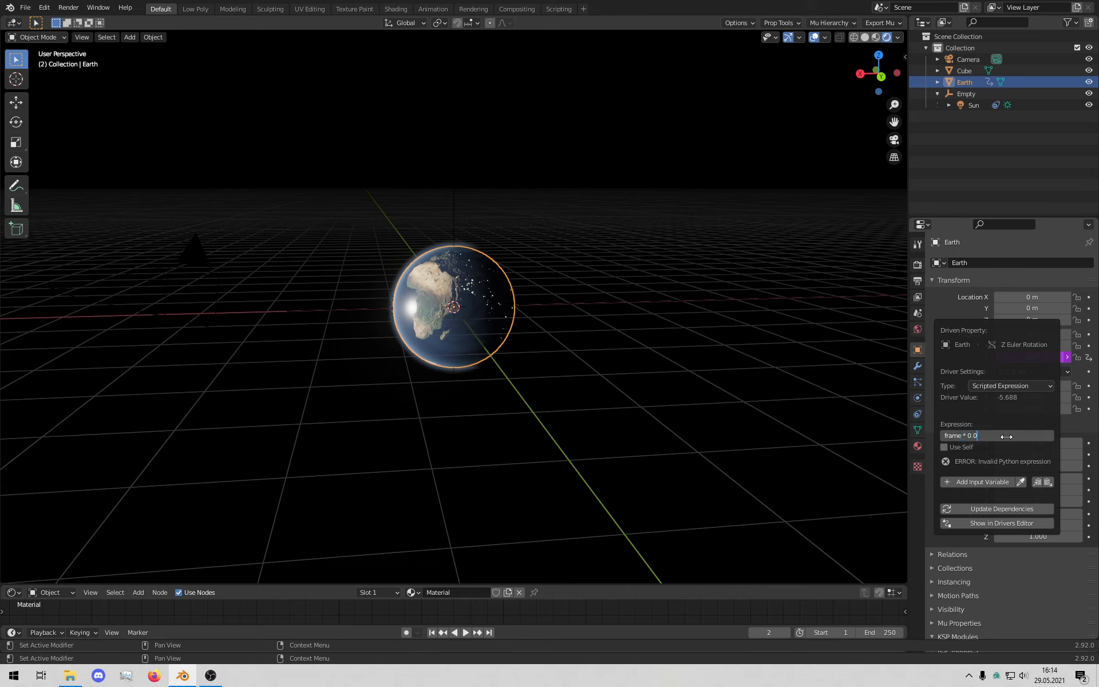
# Step: Commit the driver expression frame * 0.1 and start animation playback
pyautogui.press('Return')
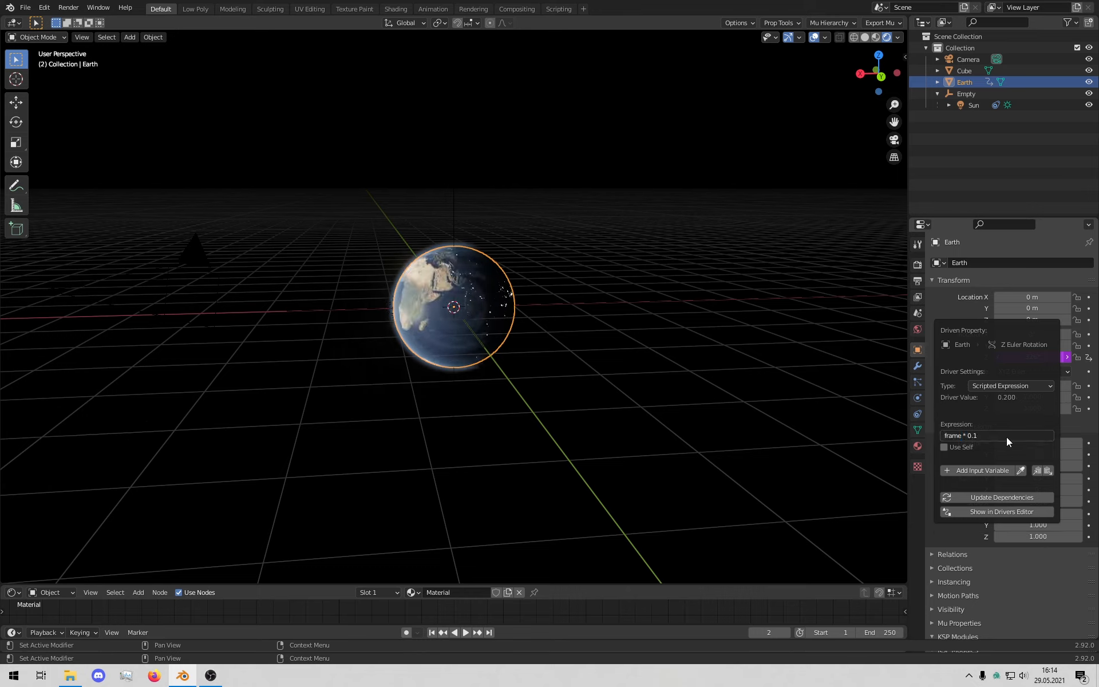
pyautogui.press('space')
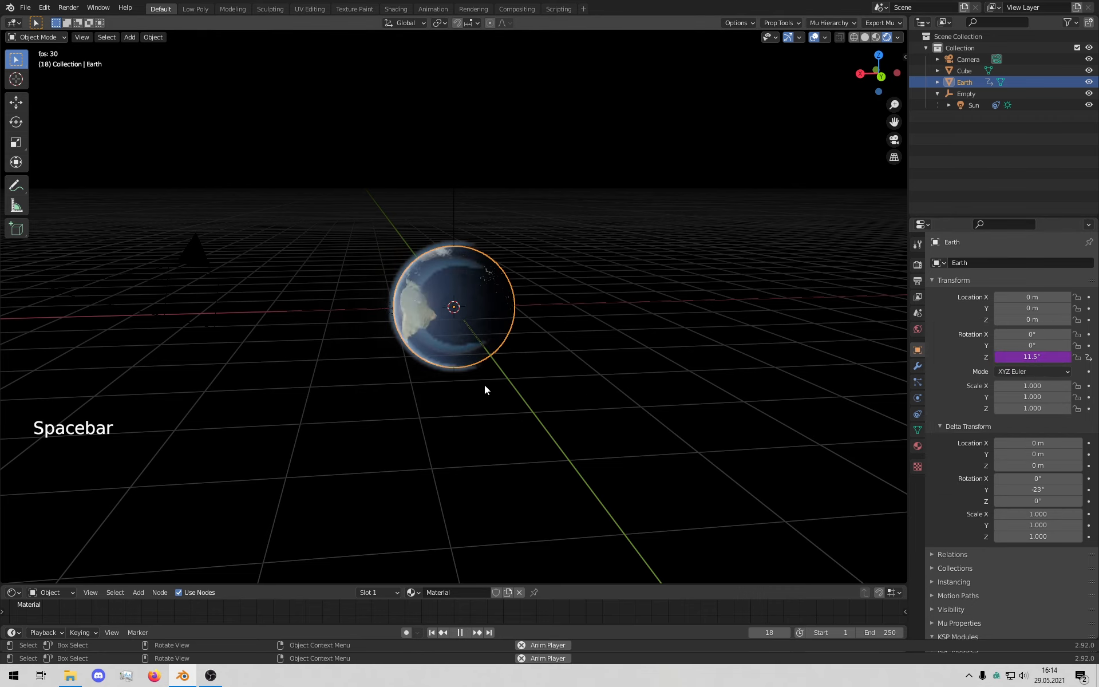
pyautogui.moveTo(595, 399); pyautogui.dragTo(428, 362, button='middle')
# Step: Orbit and zoom around the spinning Earth as its day side sweeps across the Americas
pyautogui.scroll(3, 588, 387)
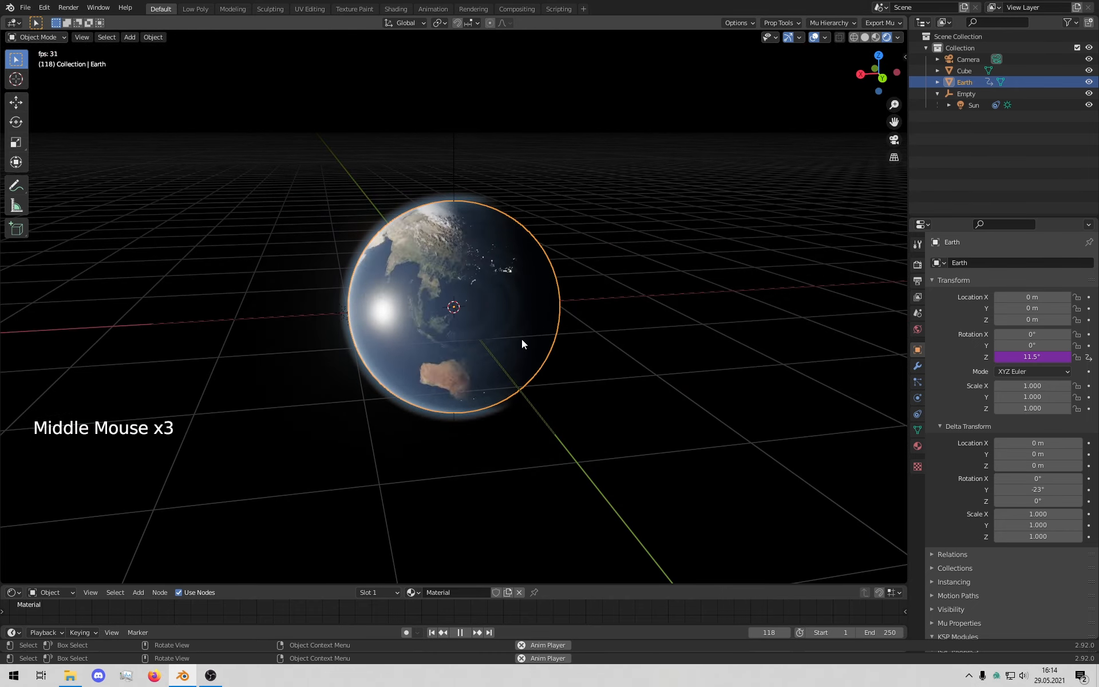
pyautogui.moveTo(521, 339); pyautogui.dragTo(505, 375, button='middle')
pyautogui.scroll(-3, 547, 346)
pyautogui.scroll(3, 534, 342)
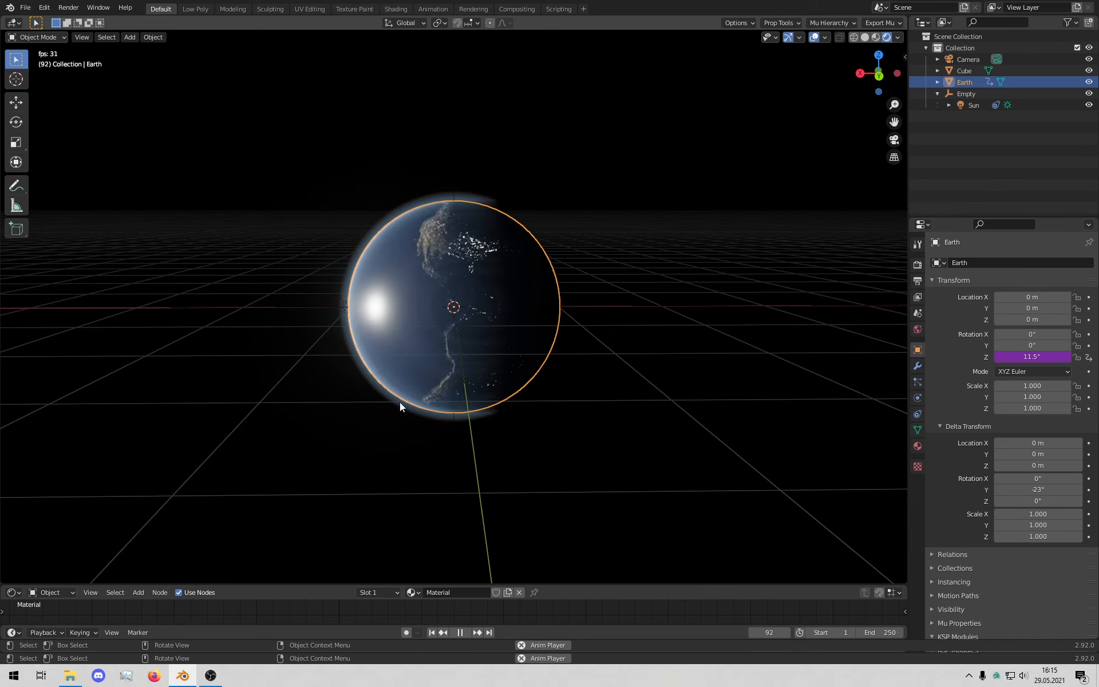
pyautogui.moveTo(399, 401)
pyautogui.mouseDown(button='middle')
pyautogui.moveTo(383, 420)
pyautogui.moveTo(395, 418)
pyautogui.mouseUp(button='middle')
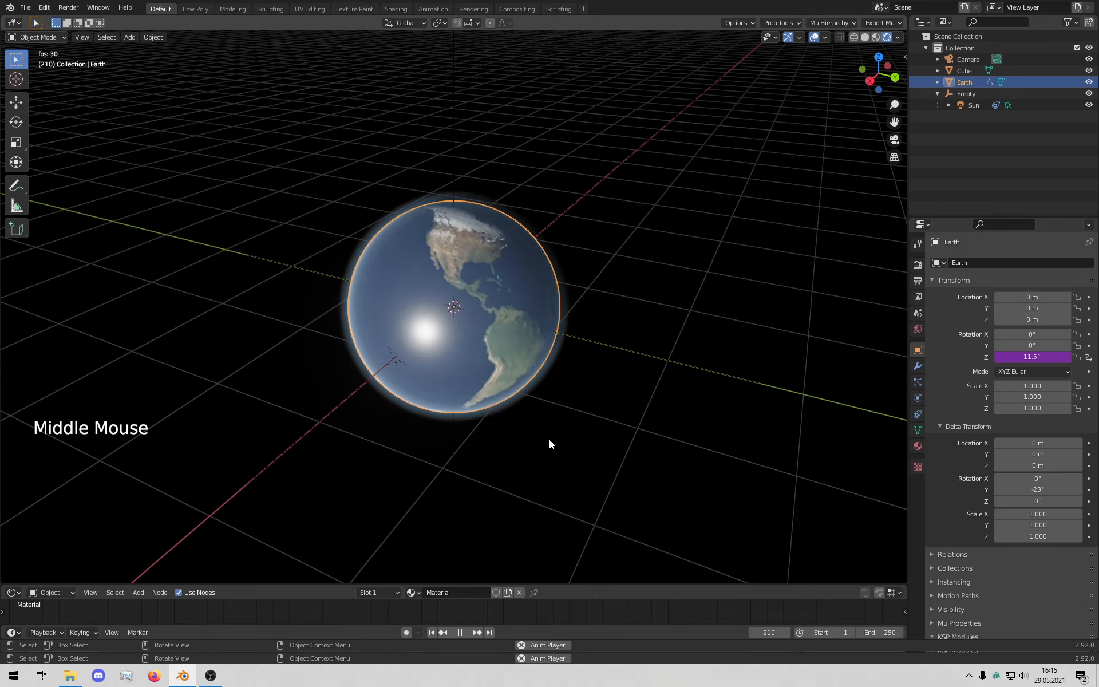
pyautogui.moveTo(555, 441); pyautogui.dragTo(558, 417, button='middle')
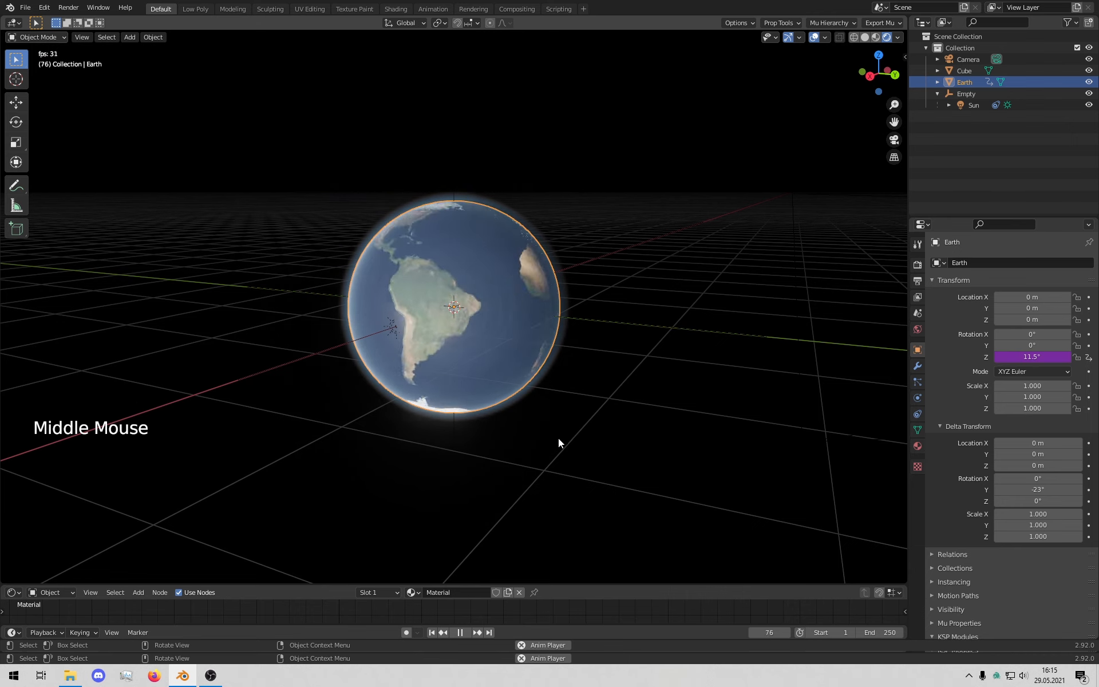
pyautogui.moveTo(558, 434); pyautogui.dragTo(588, 440, button='middle')
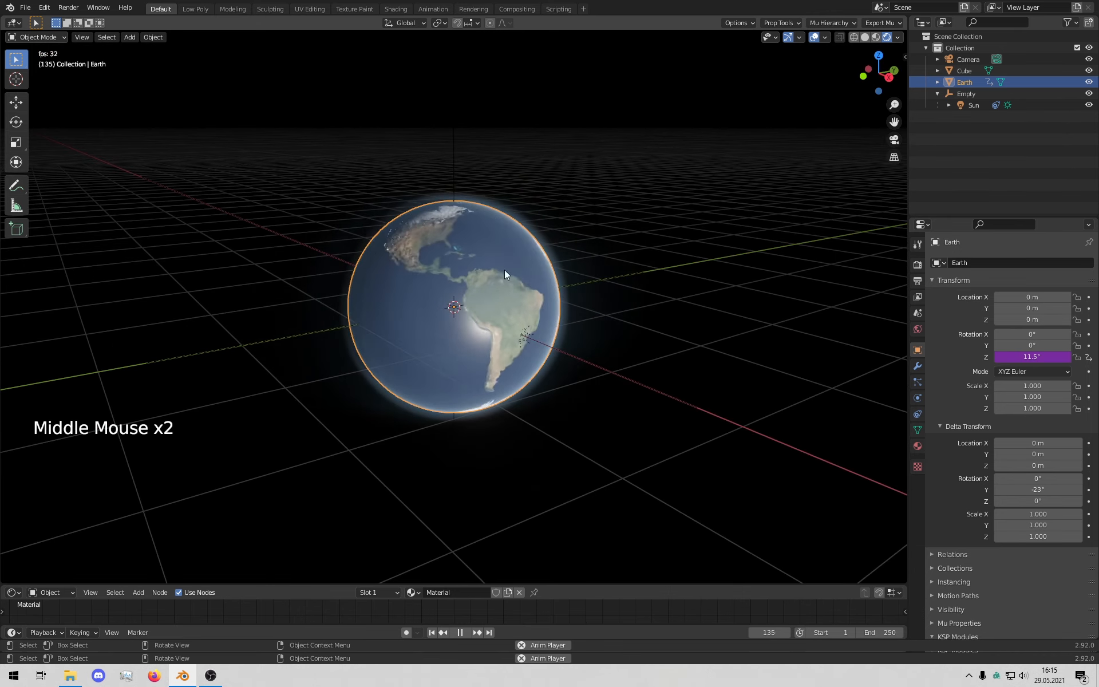